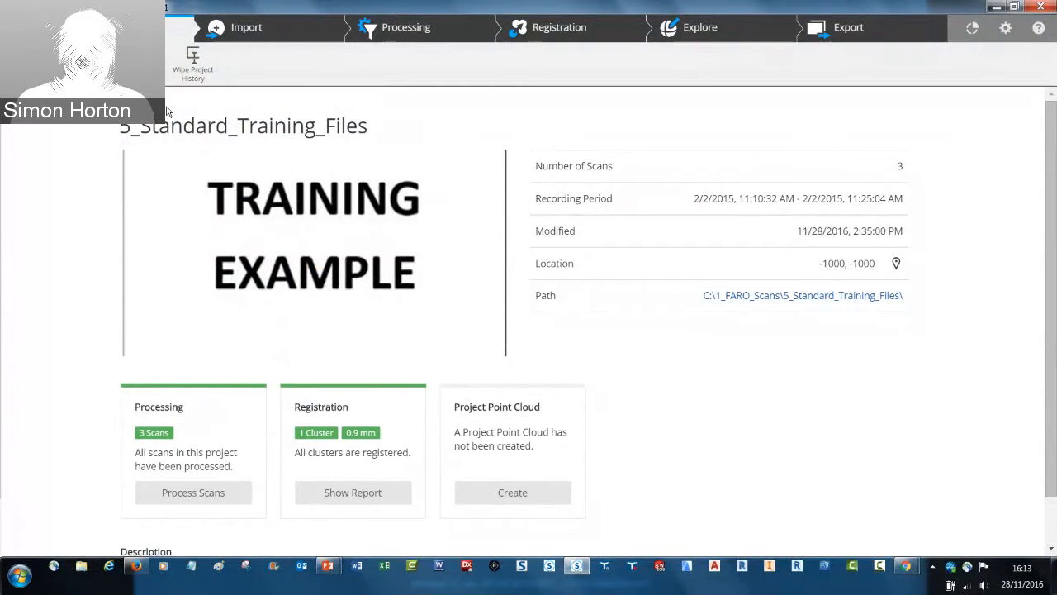
View the Import and Processing workspaces, returning to the project overview after each one
left_click(246, 33)
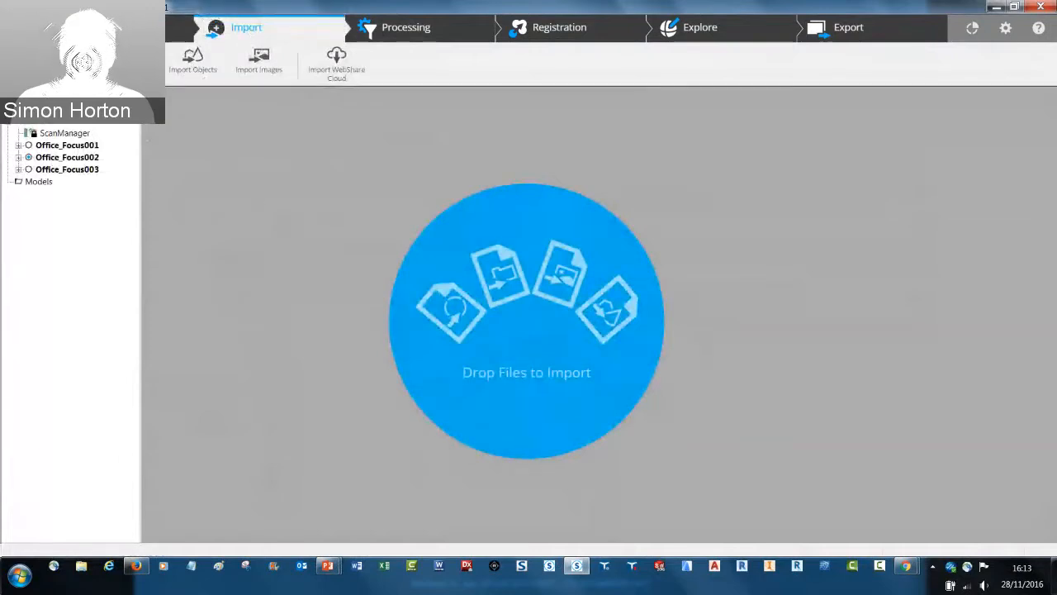
left_click(119, 29)
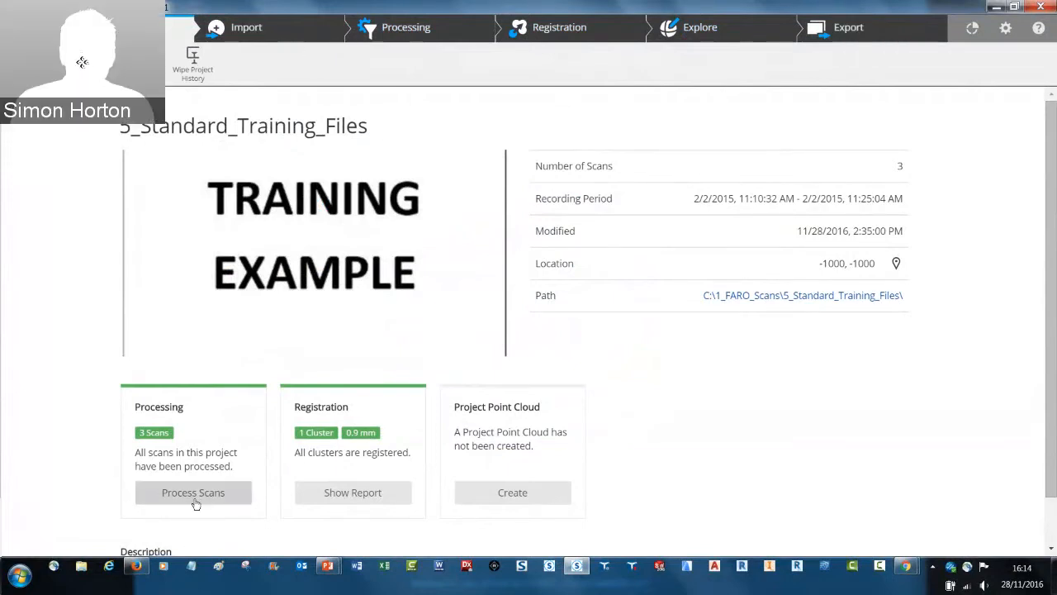
left_click(396, 29)
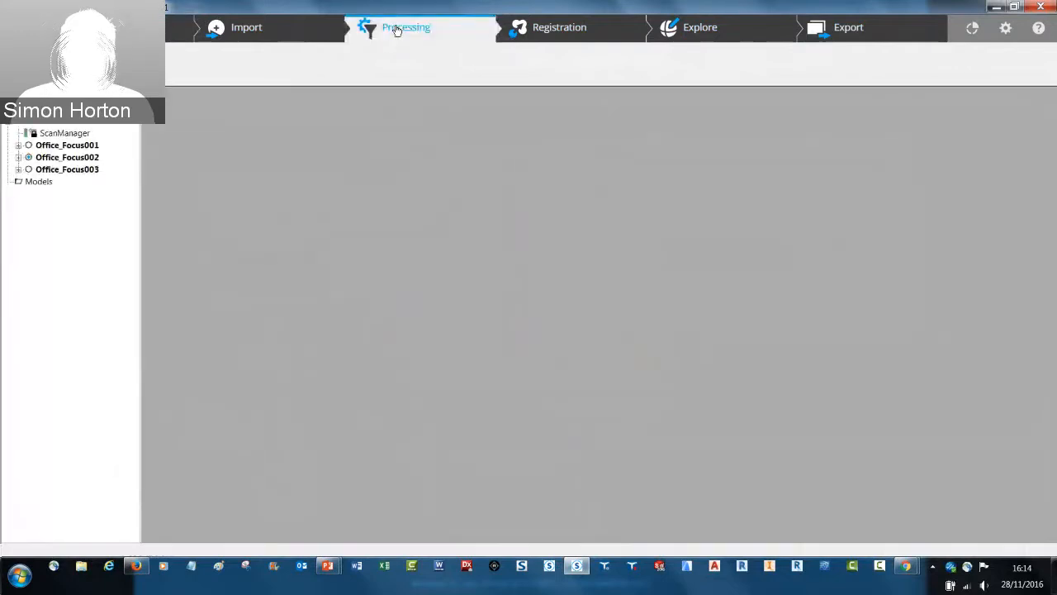
left_click(149, 33)
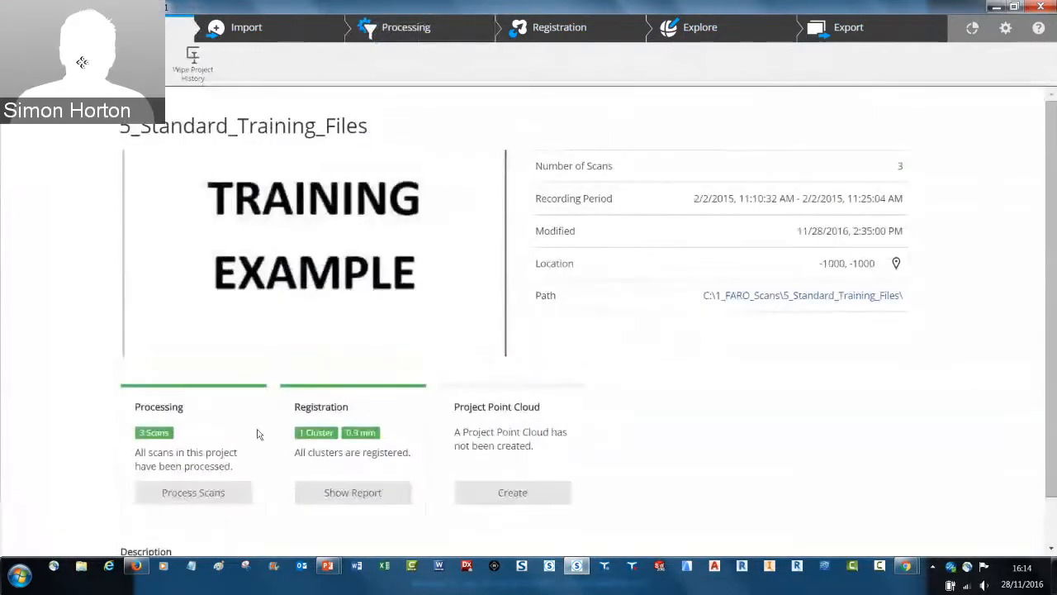
Start processing scans, try selecting Office_Focus001 and the Scans cluster, select the whole 5_Standard_Training_Files project, and continue to the processing configuration
left_click(192, 494)
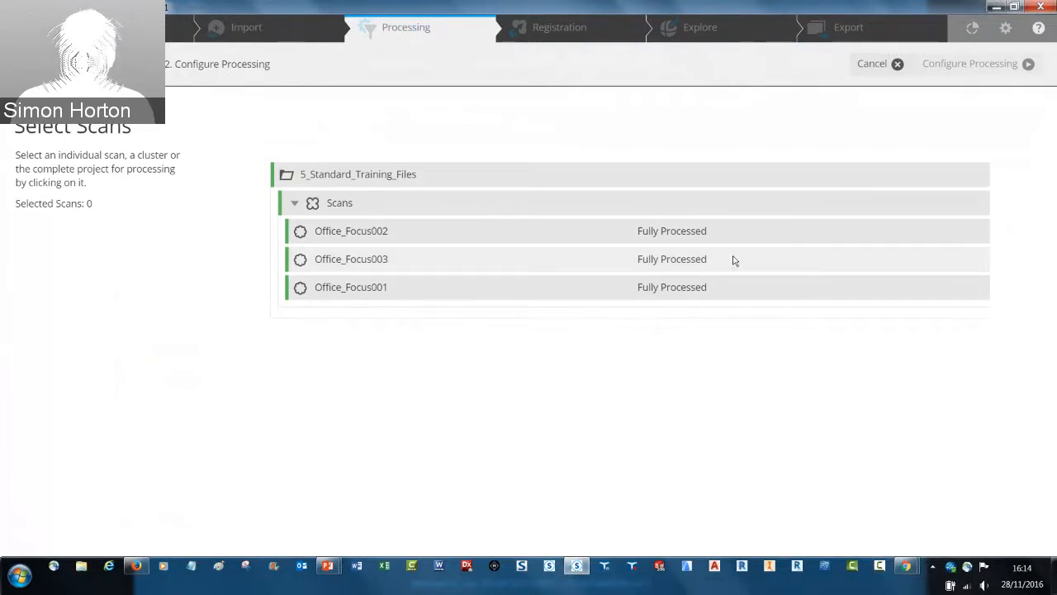
left_click(509, 293)
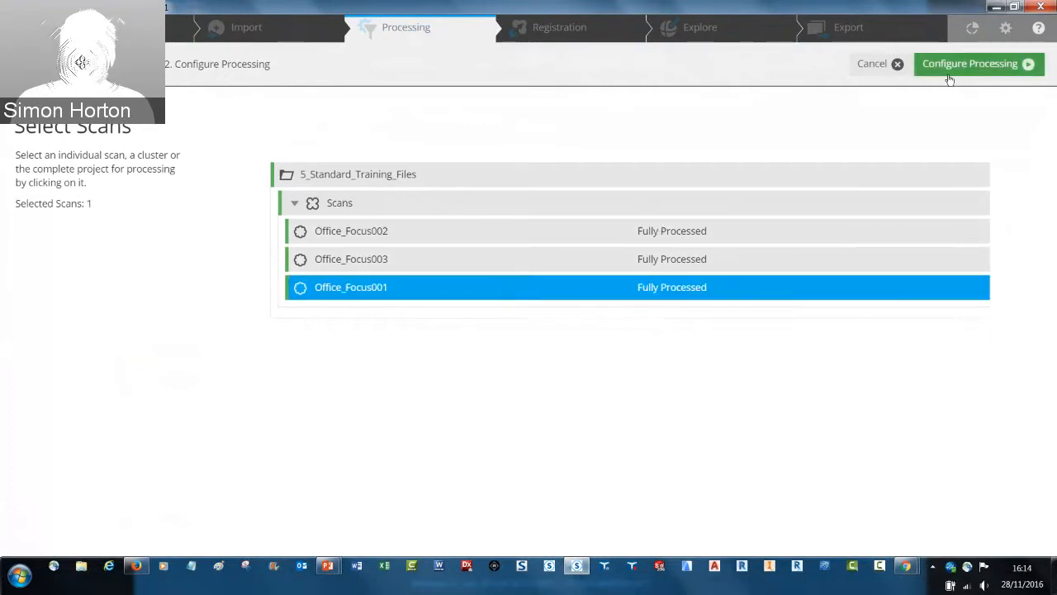
left_click(318, 203)
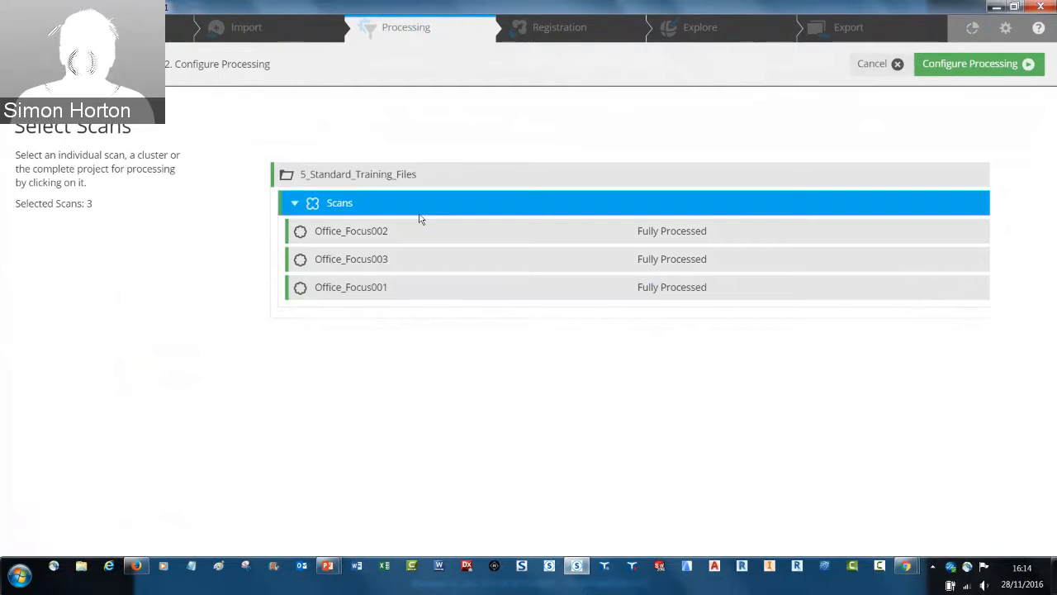
left_click(388, 179)
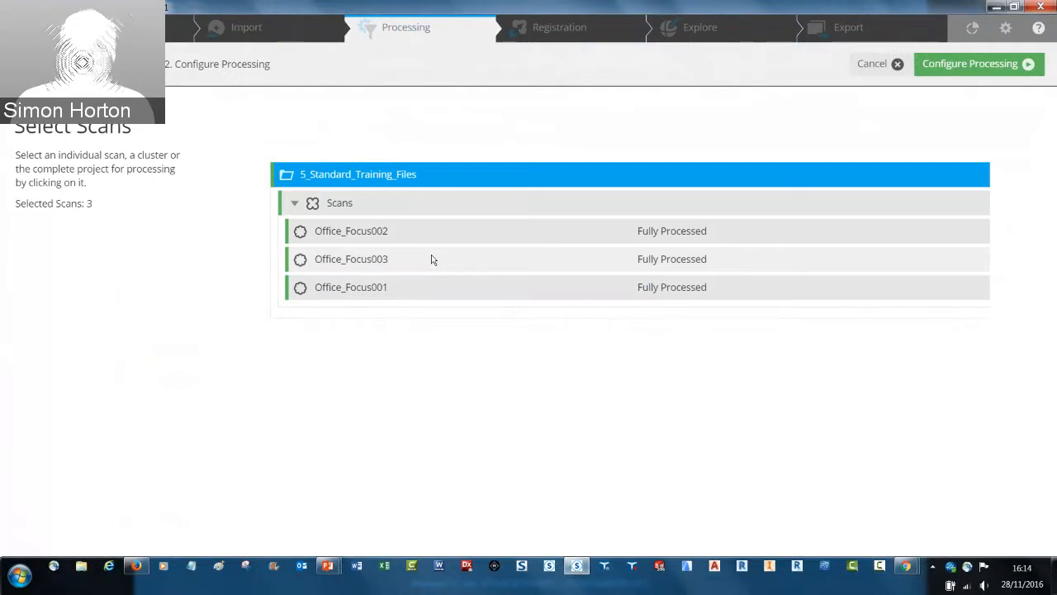
left_click(991, 67)
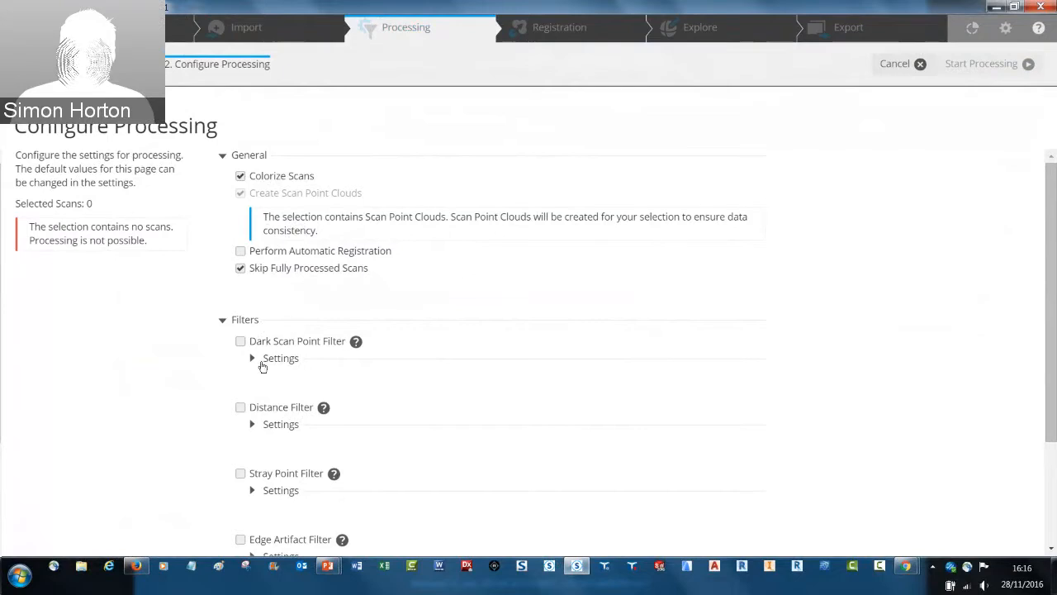
Read the explanation of the Dark Scan Point Filter and inspect the settings of the dark scan point and distance filters
left_click(356, 343)
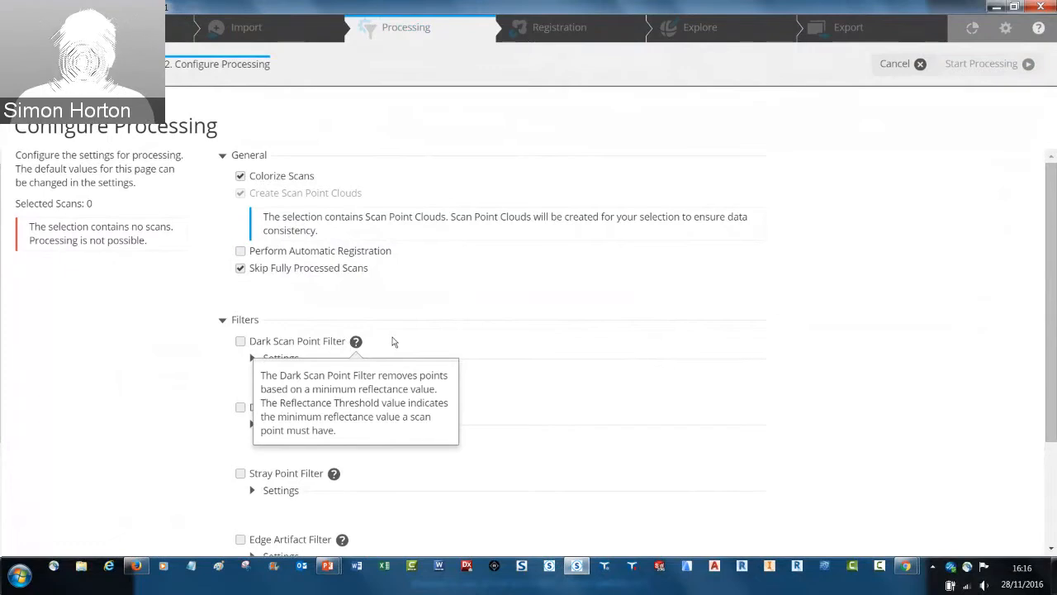
left_click(253, 358)
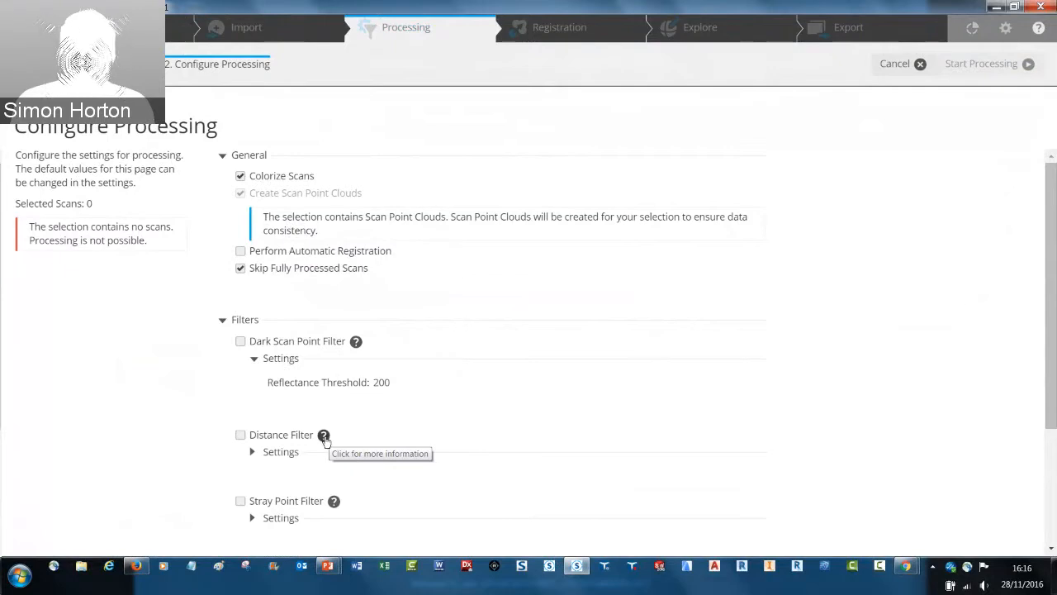
left_click(326, 439)
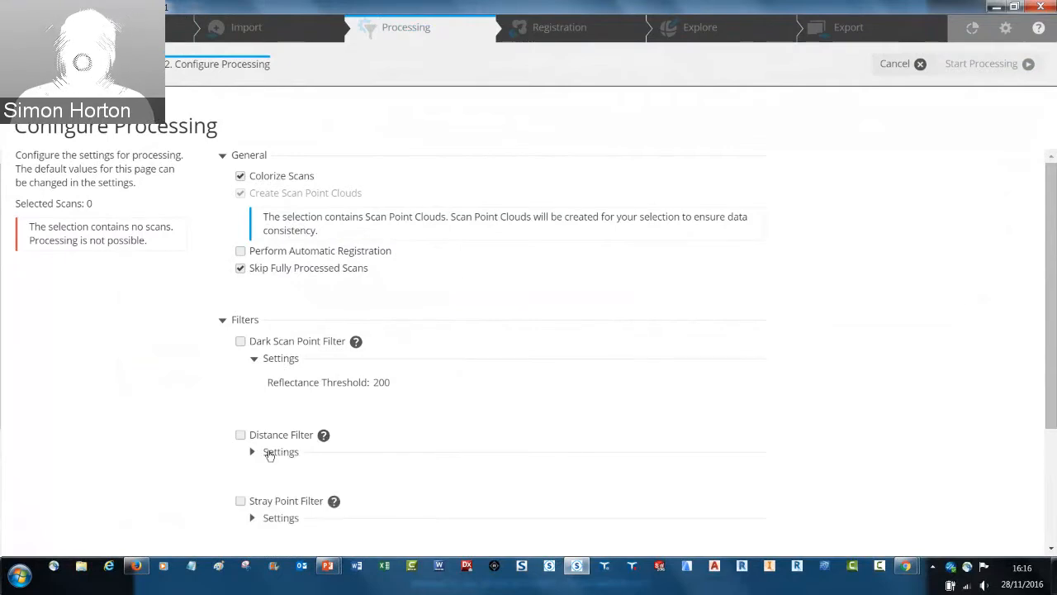
left_click(253, 452)
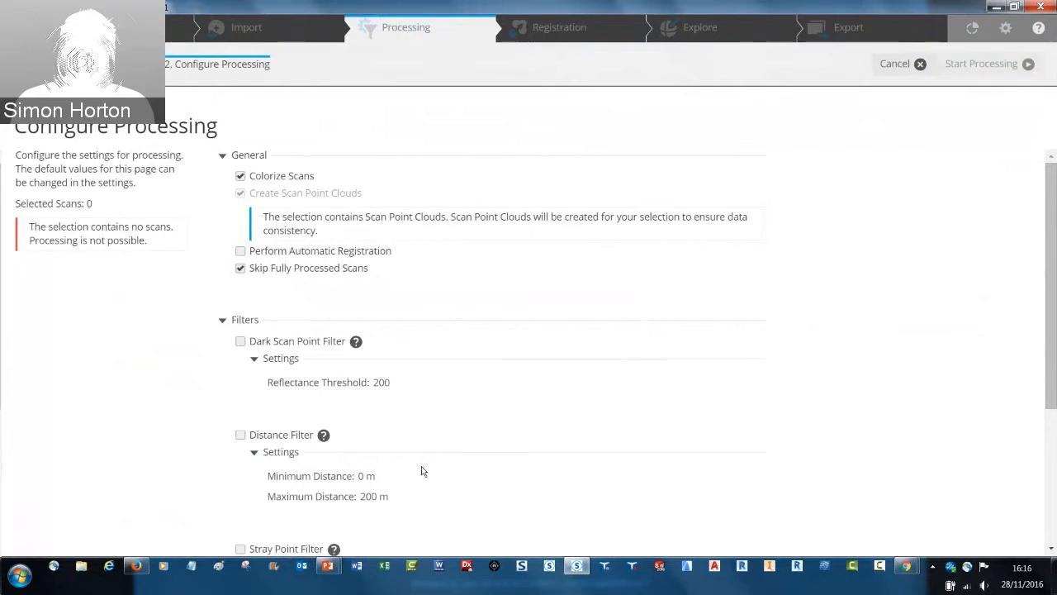
Inspect the Stray Point Filter settings and the target-finding options, and cancel the processing configuration
scroll(423, 471, "down", 5)
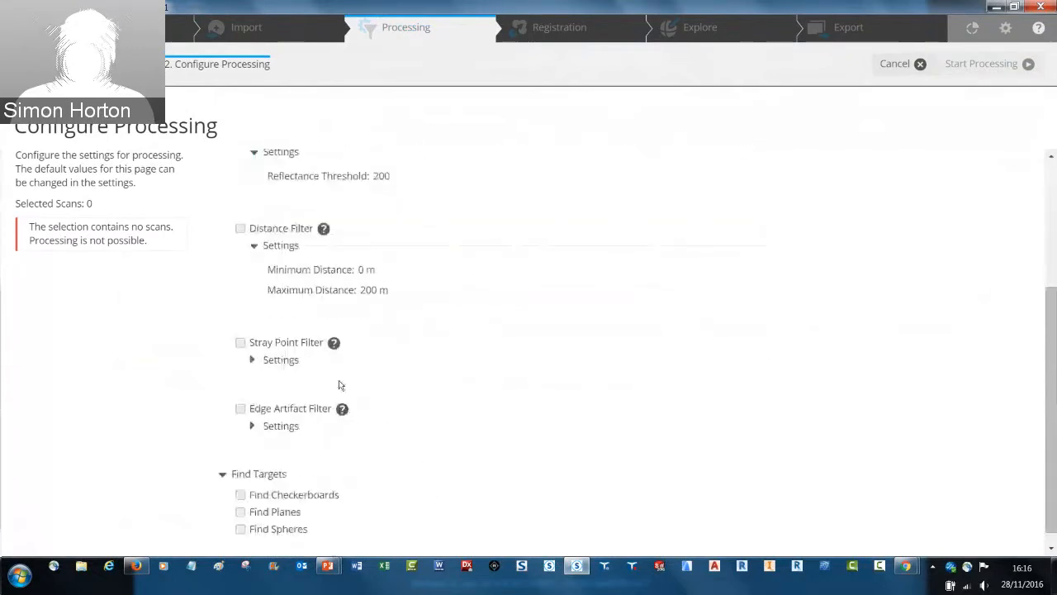
mouse_move(336, 349)
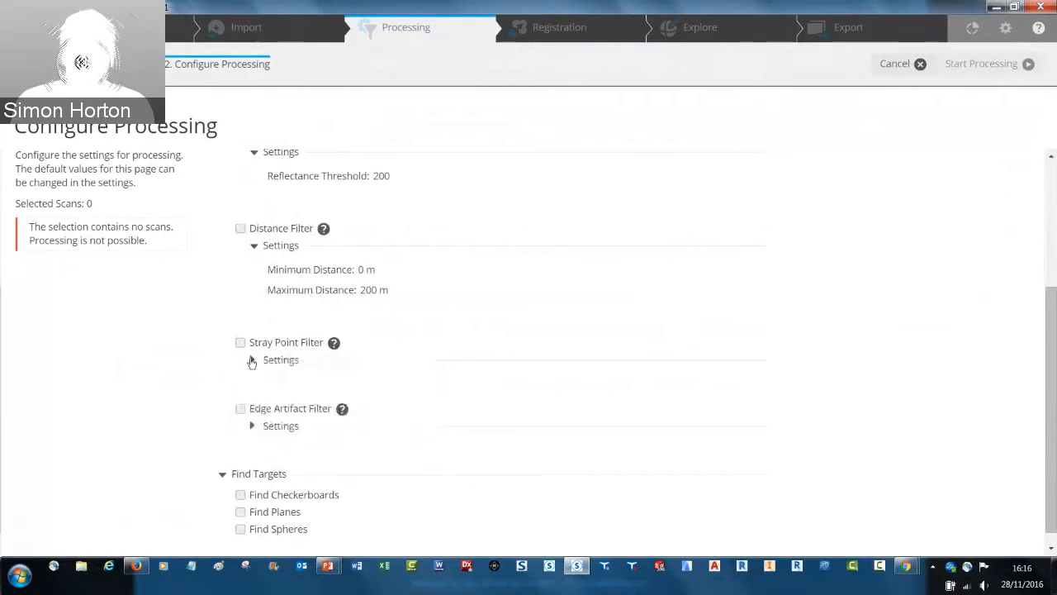
left_click(252, 361)
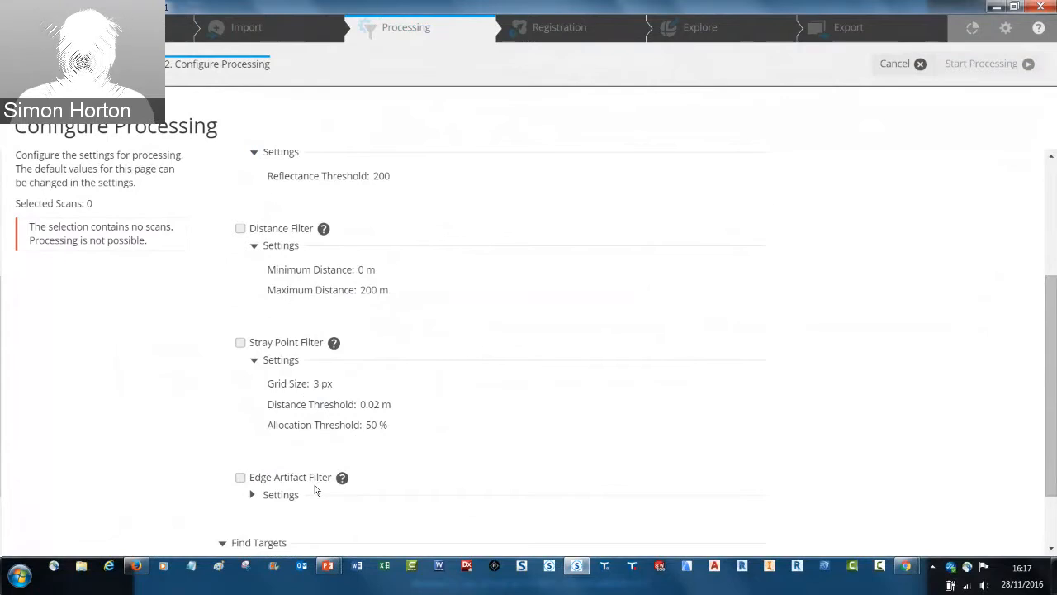
scroll(315, 491, "down", 2)
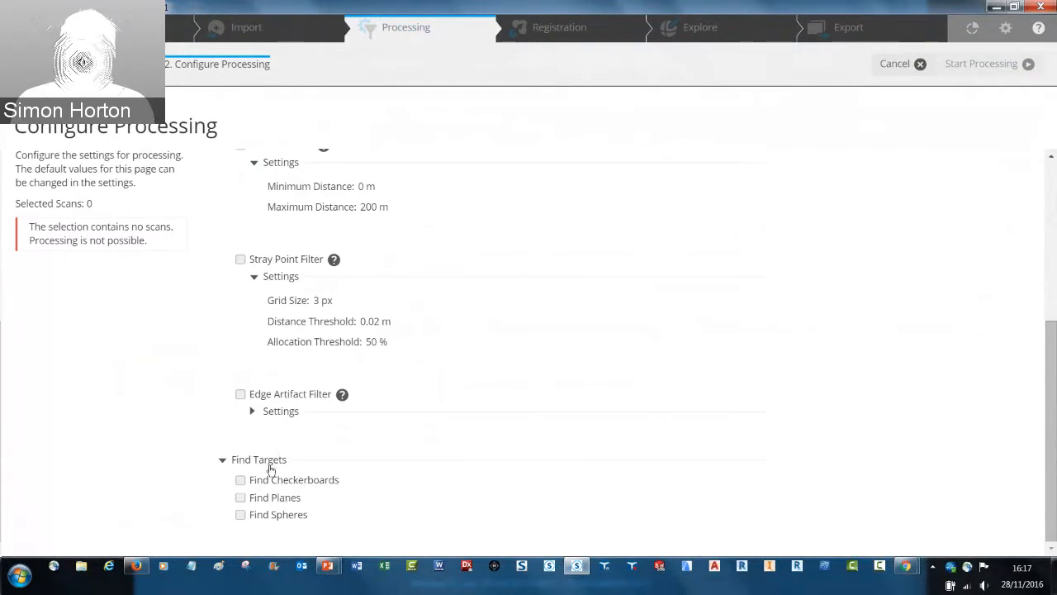
scroll(273, 468, "up", 4)
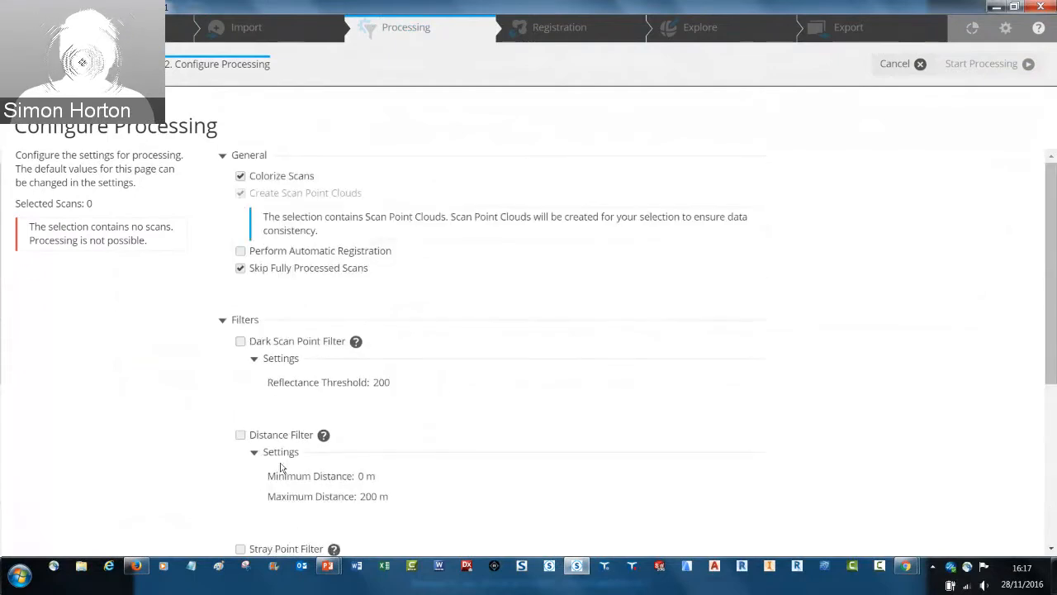
left_click(897, 64)
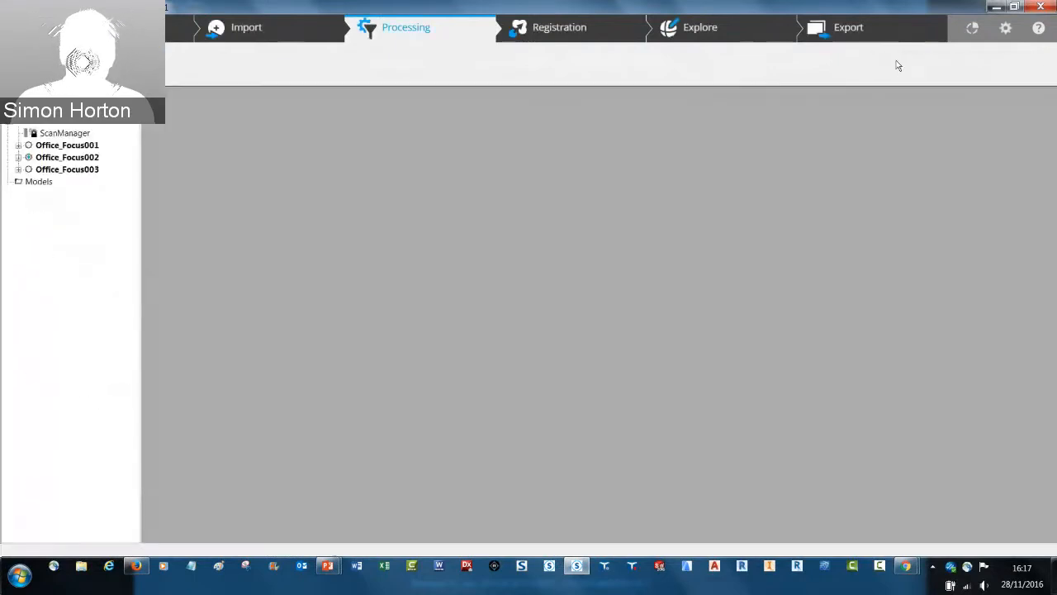
Review the default processing settings, including the filters, target finding and sphere radii
left_click(1004, 29)
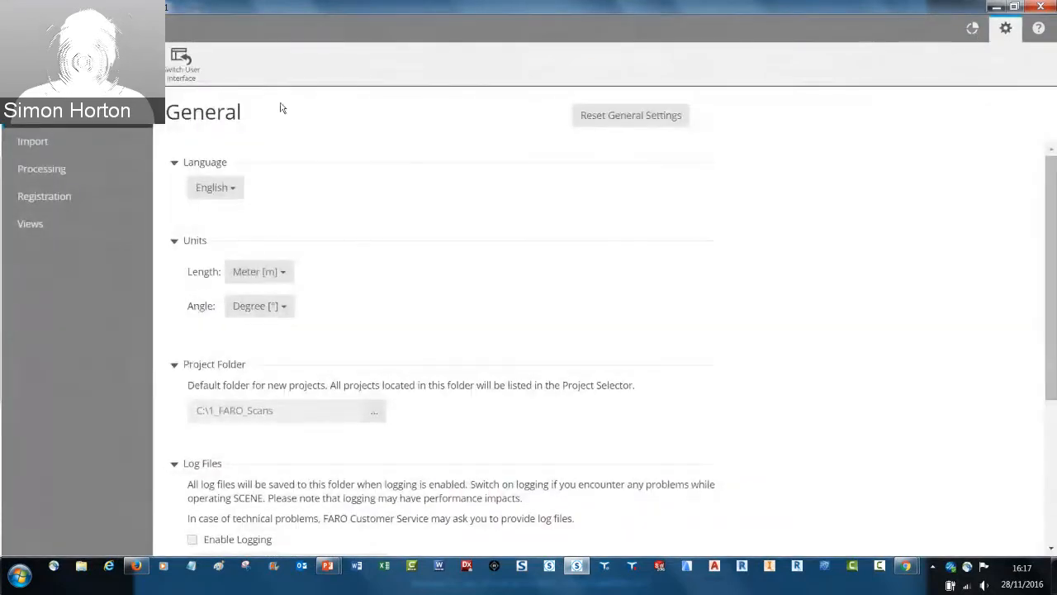
left_click(55, 171)
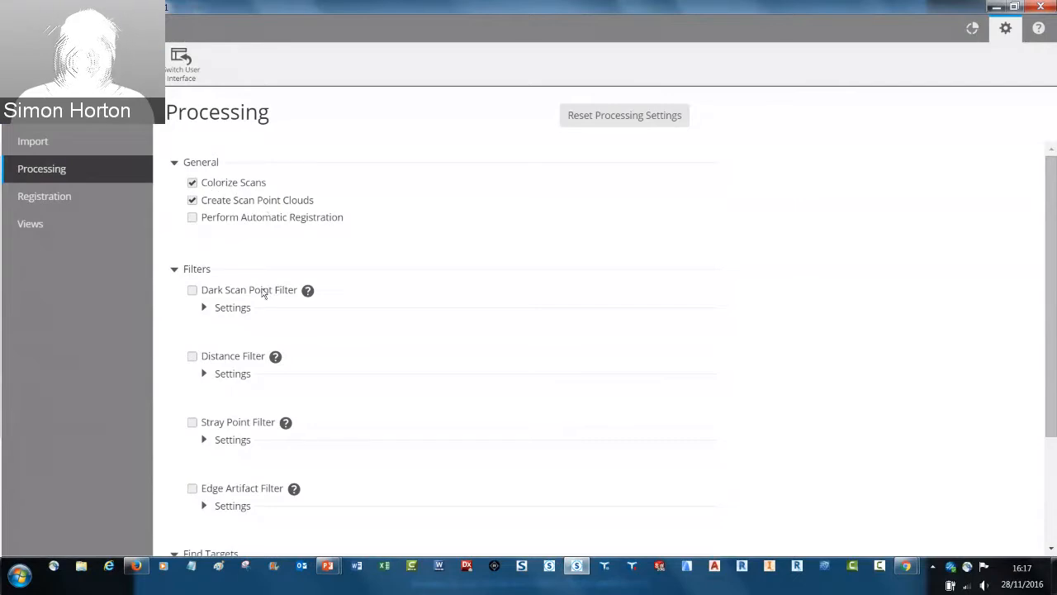
scroll(413, 424, "down", 4)
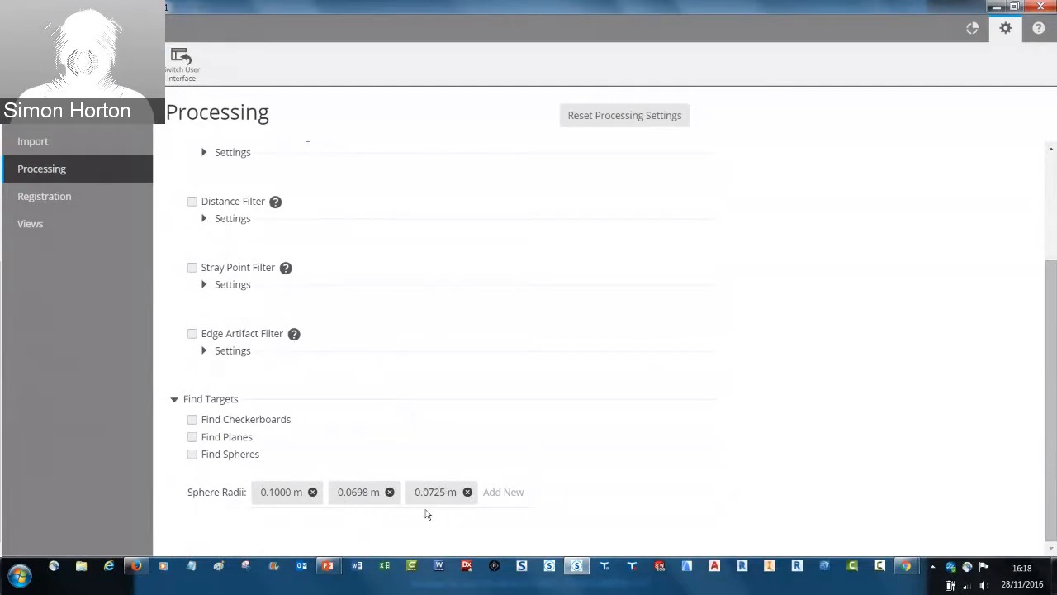
Review the available automatic registration methods in the registration settings without changing the selected method
left_click(56, 202)
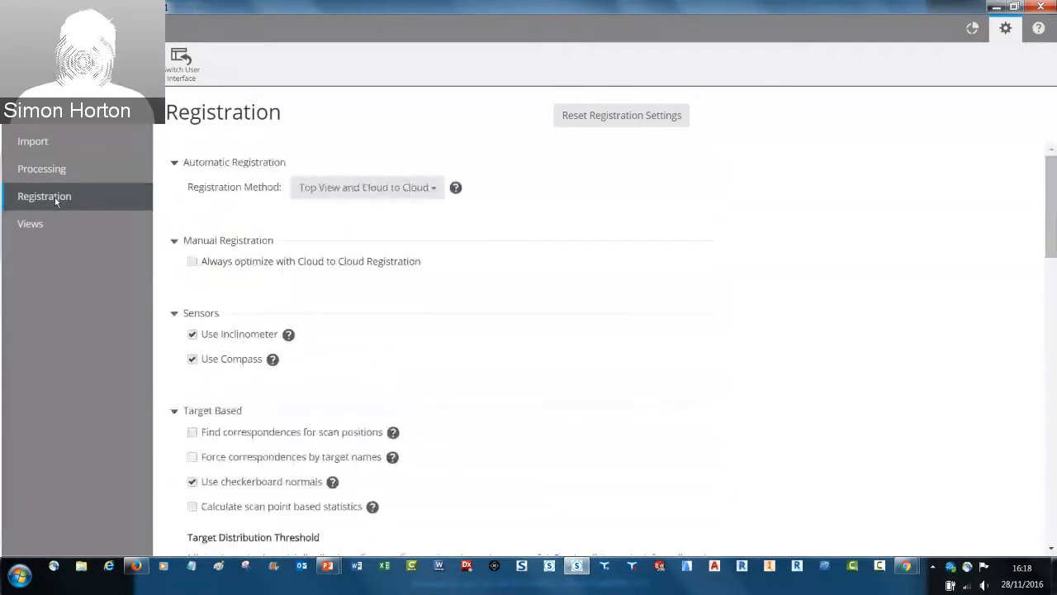
left_click(436, 187)
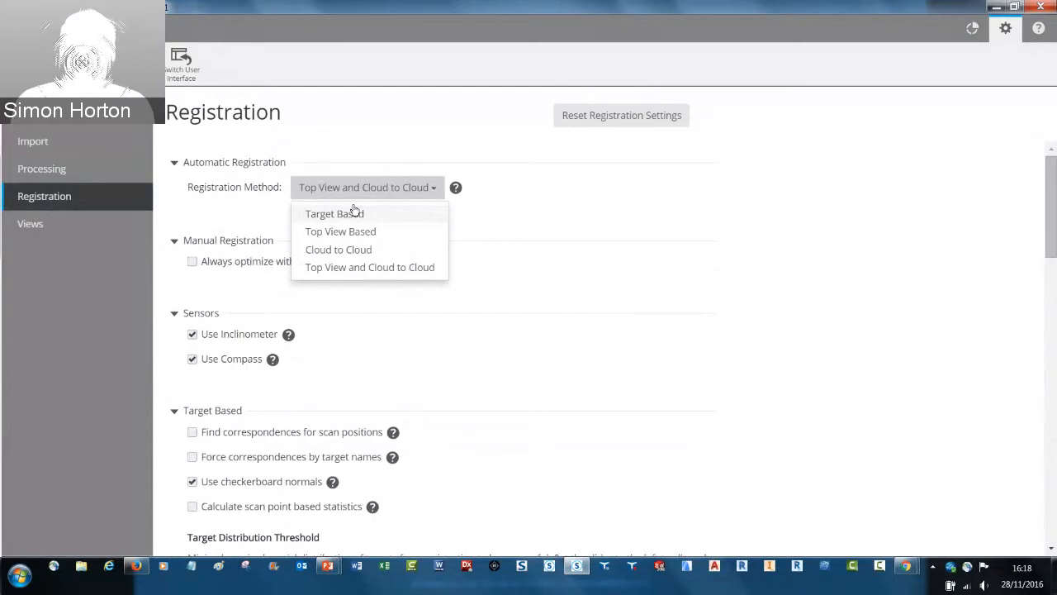
left_click(574, 215)
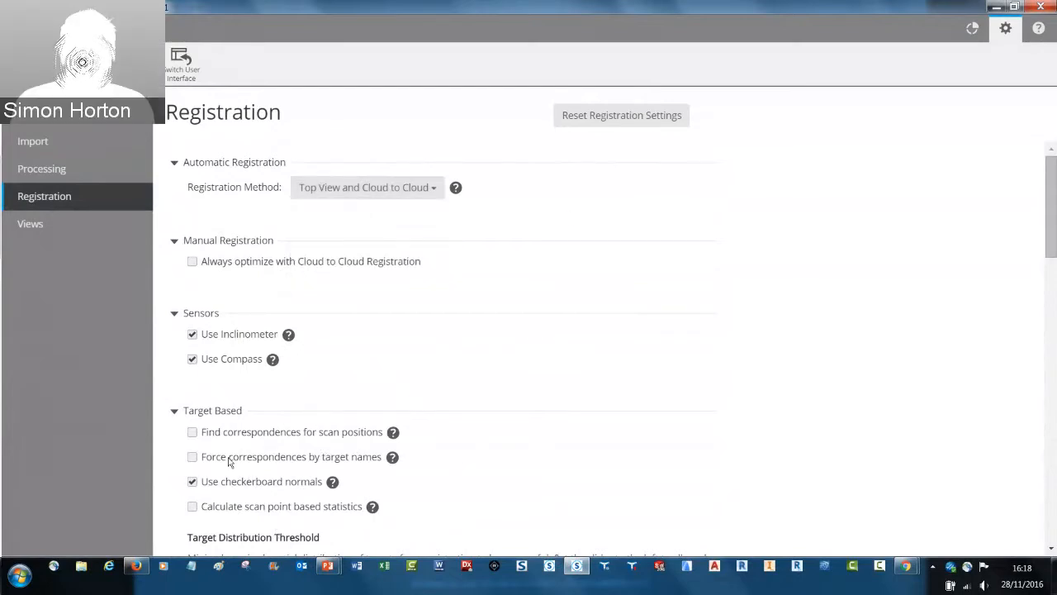
Examine the remaining registration settings, including the cloud to cloud expert settings and the registration report's color coding thresholds
scroll(223, 463, "down", 1)
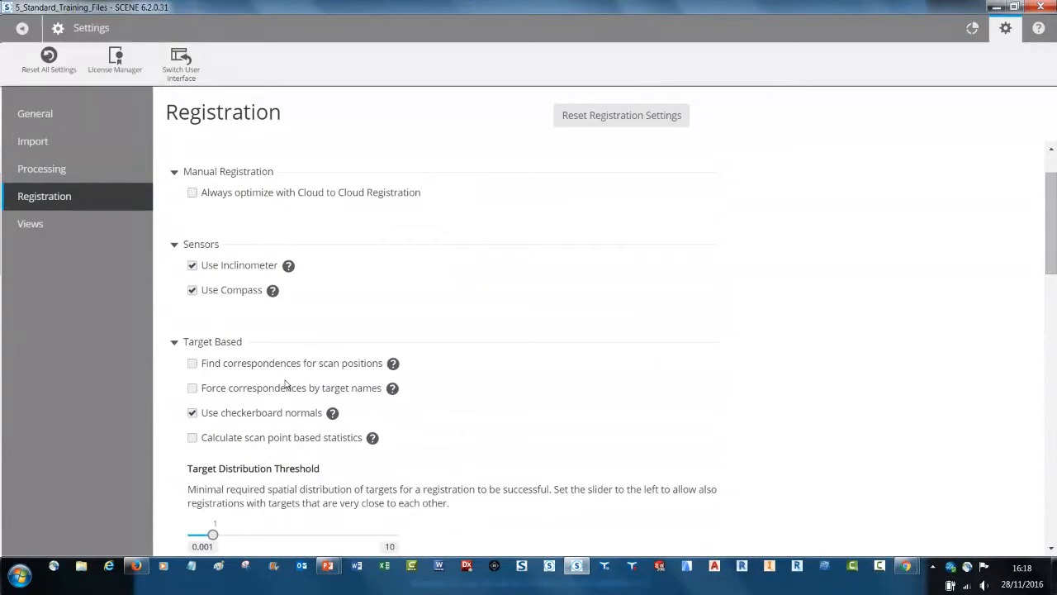
scroll(286, 384, "down", 6)
scroll(286, 384, "down", 5)
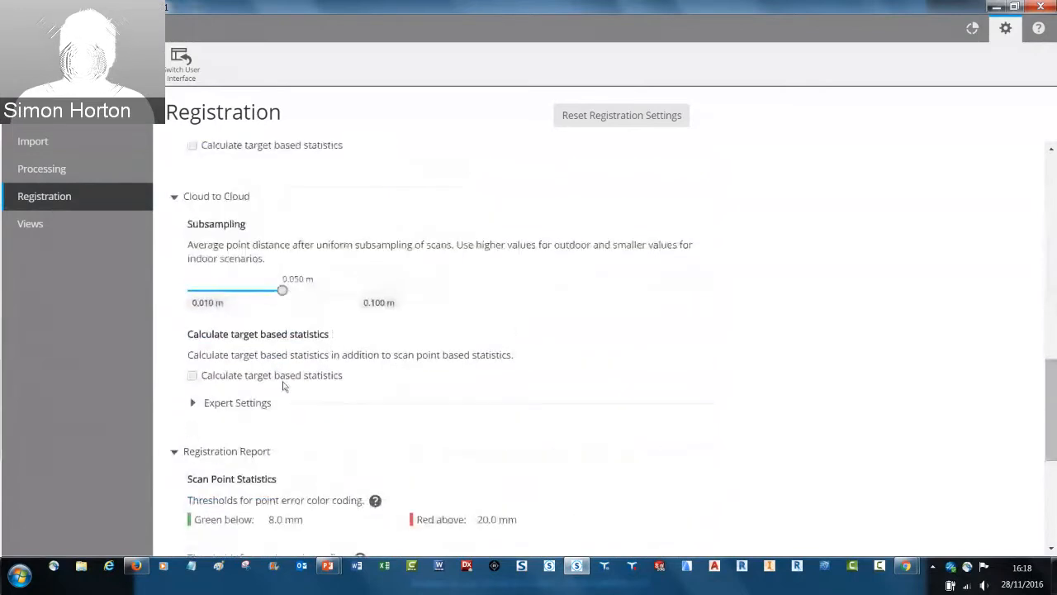
left_click(194, 402)
scroll(246, 409, "down", 3)
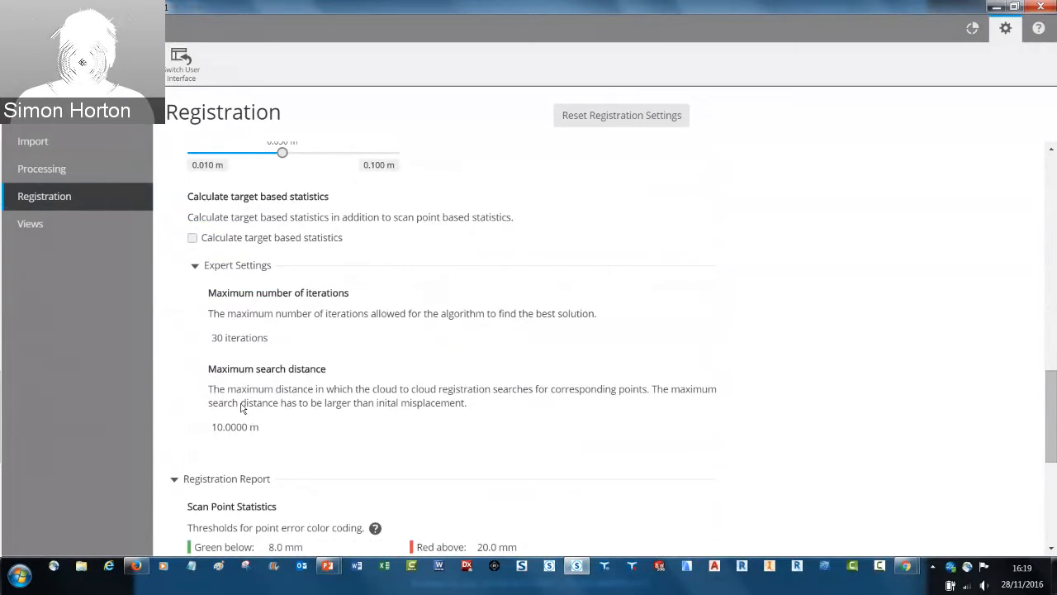
scroll(242, 408, "down", 3)
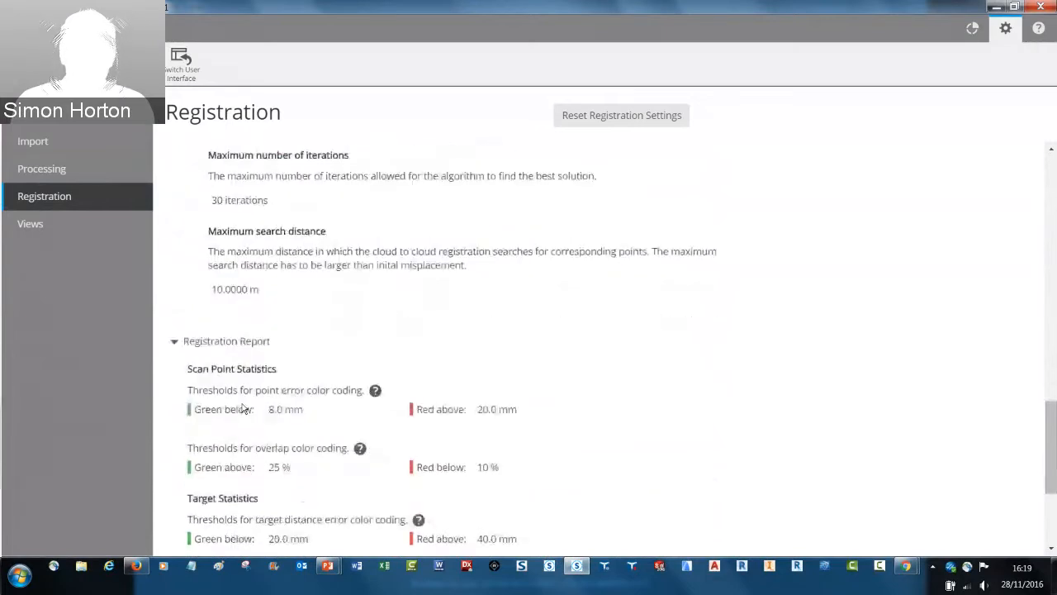
scroll(242, 408, "down", 3)
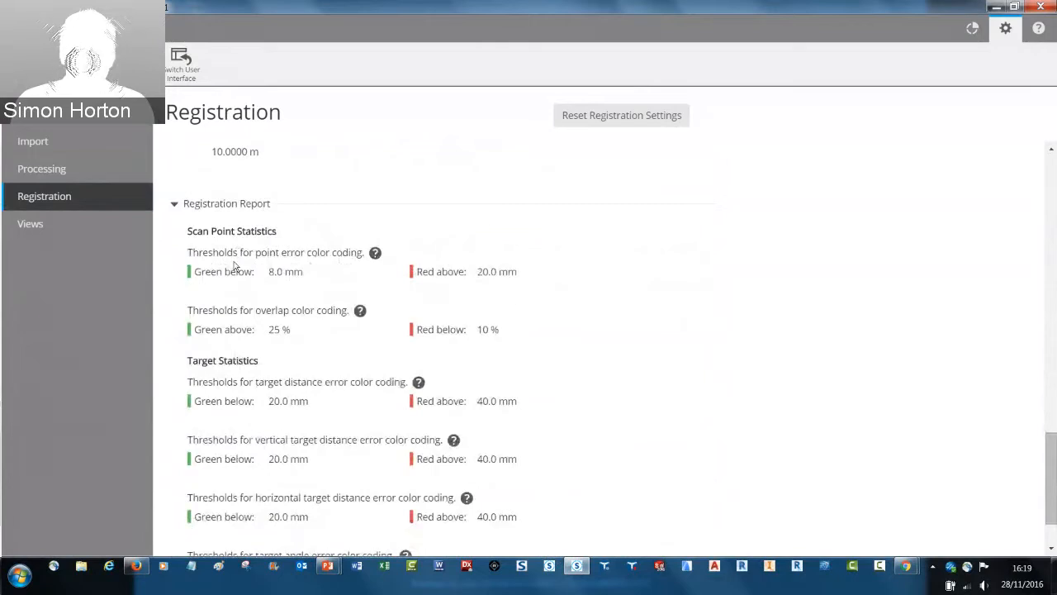
scroll(237, 269, "down", 2)
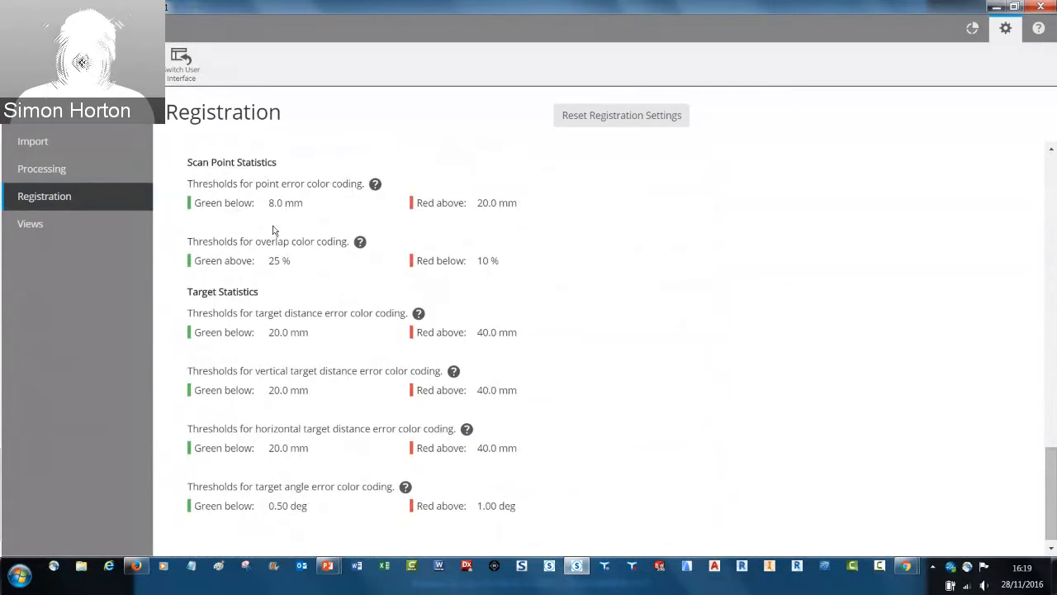
Review the Views settings for 3D navigation and display effects, and leave the application settings
left_click(52, 226)
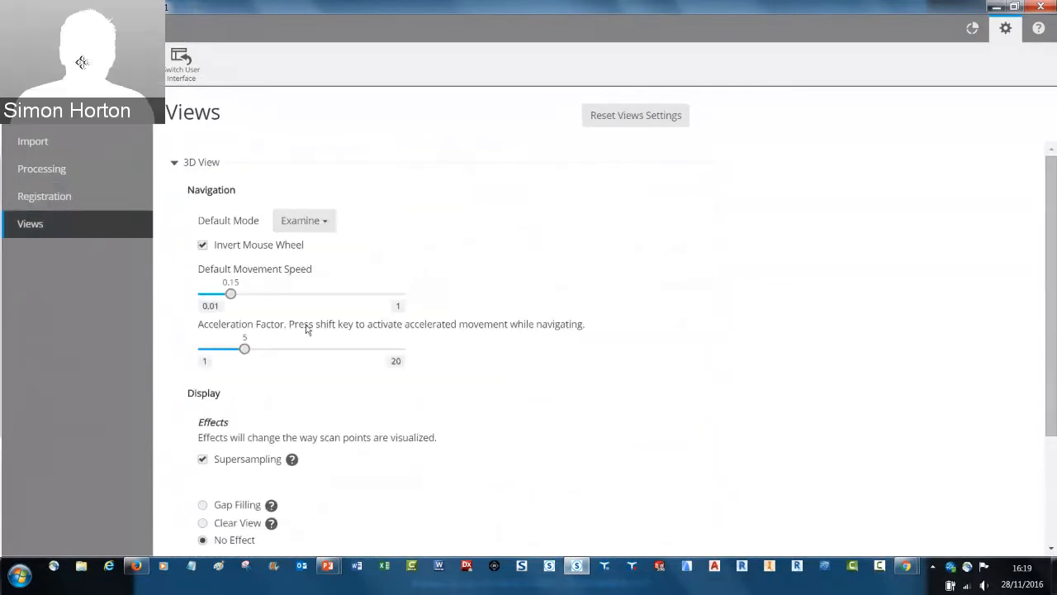
scroll(305, 329, "down", 2)
scroll(306, 330, "down", 2)
scroll(306, 329, "up", 4)
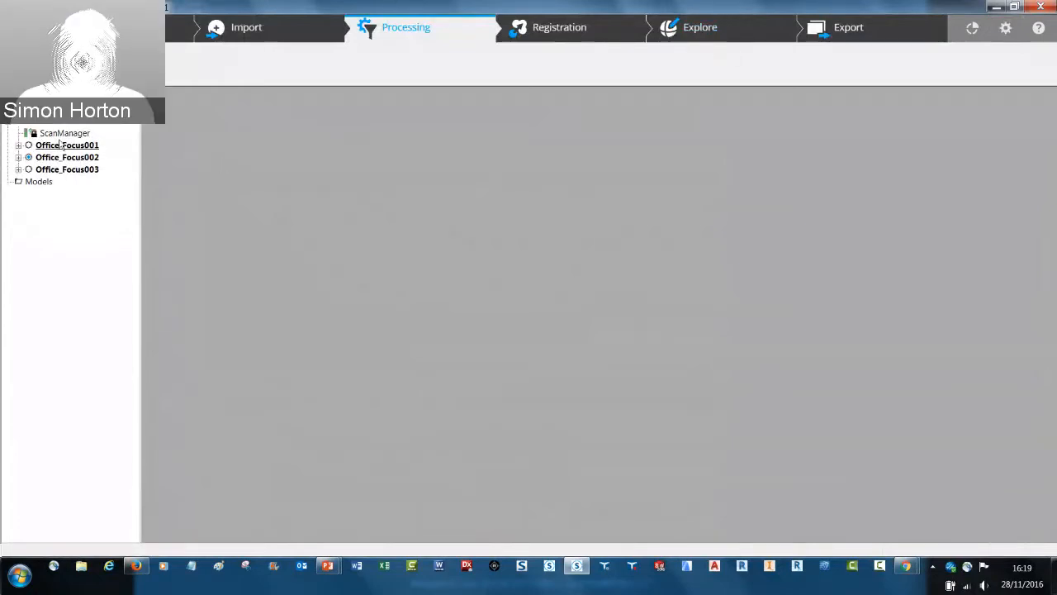
Show the scan project in the 3D Explore view and open the Registration workspace listing its scans
left_click(700, 28)
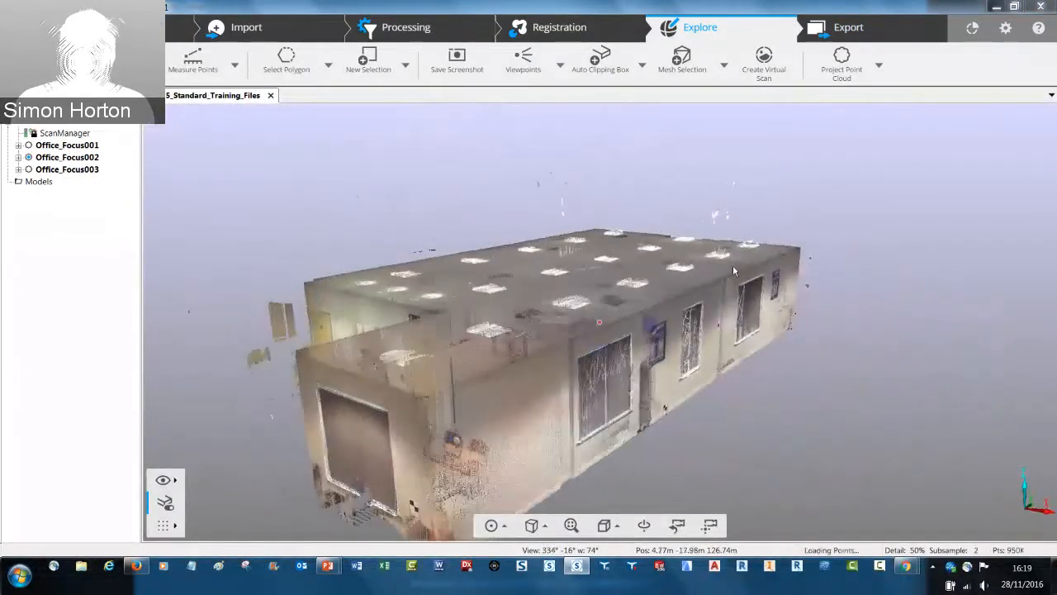
left_click(559, 31)
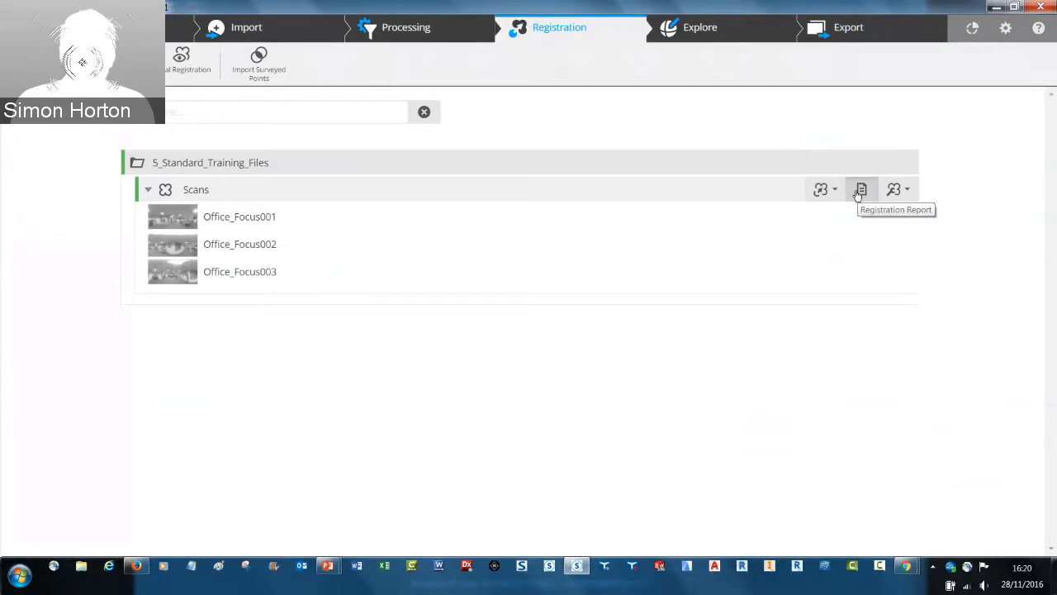
Open the registration report for the Scans cluster and review its scan point statistics, detailed errors and inclinometer mismatches
left_click(860, 191)
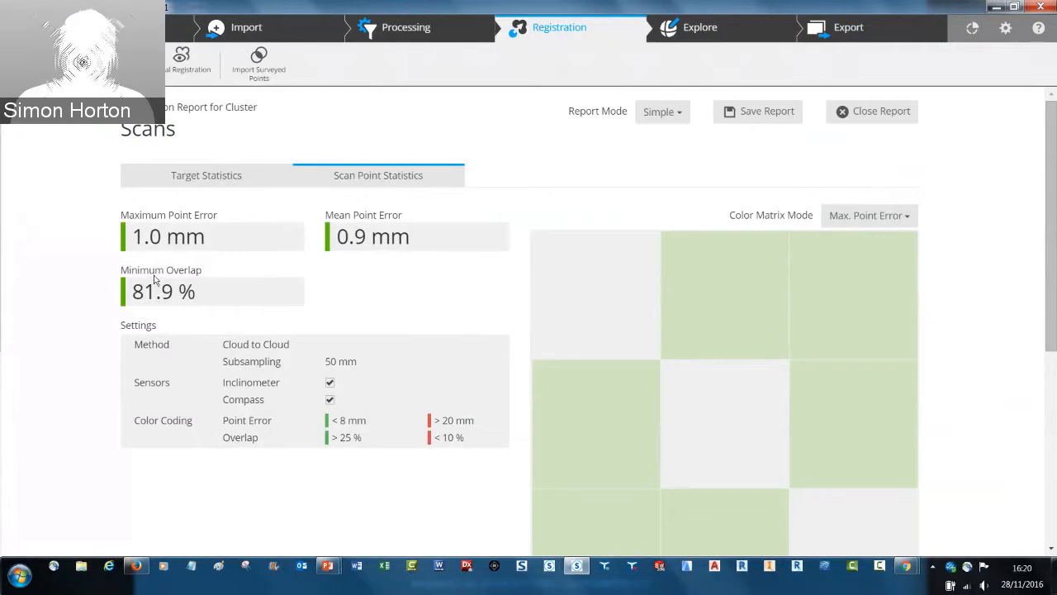
scroll(675, 368, "down", 4)
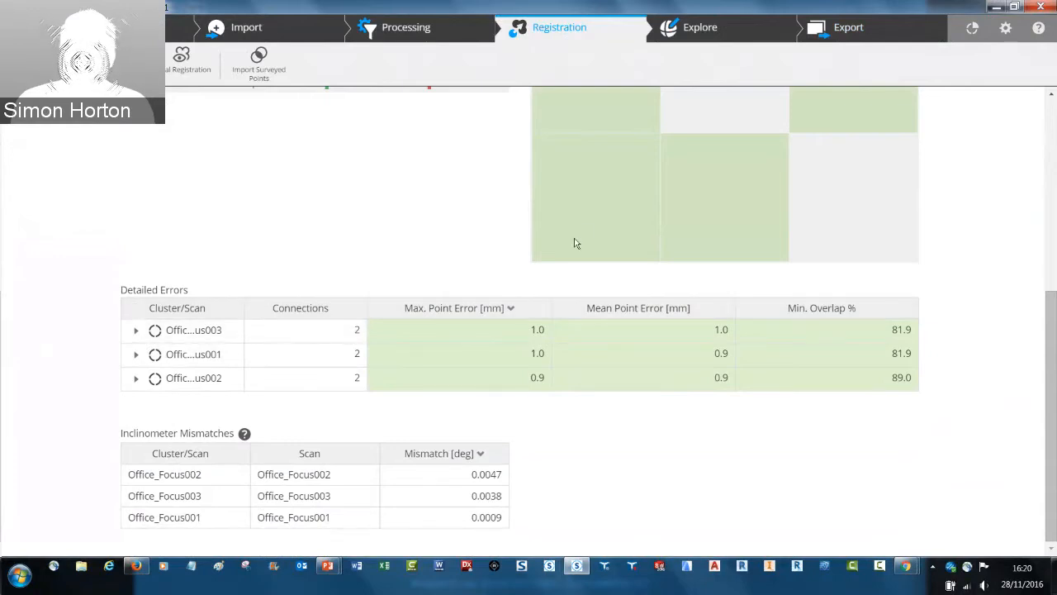
scroll(576, 243, "up", 4)
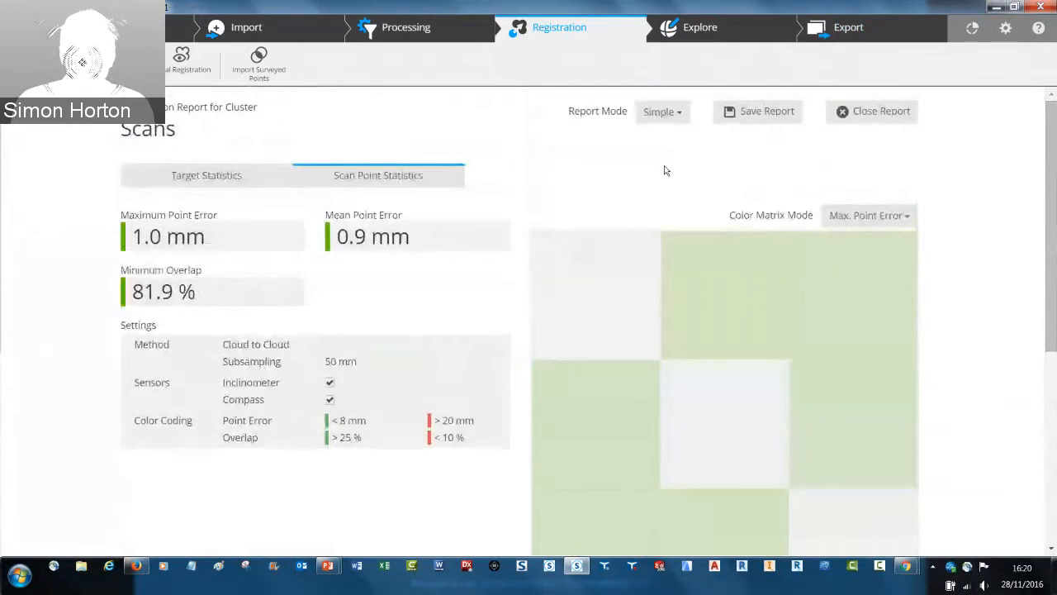
Save the registration report as the PDF Registration-Report-5_Standard_Training_Files-11-28-2016.pdf on the Desktop, replacing the existing file
left_click(750, 116)
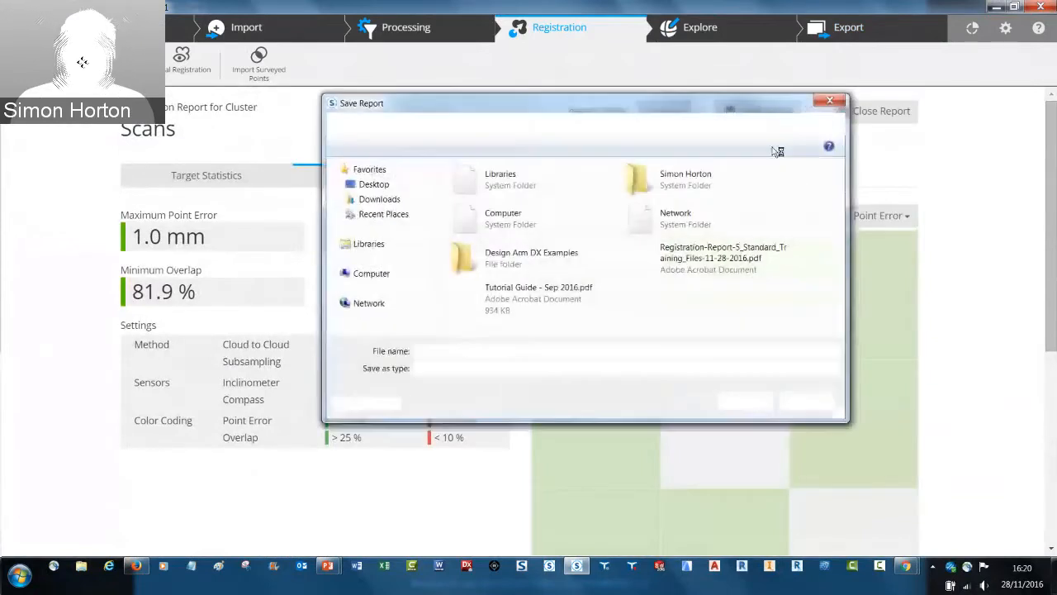
left_click(754, 407)
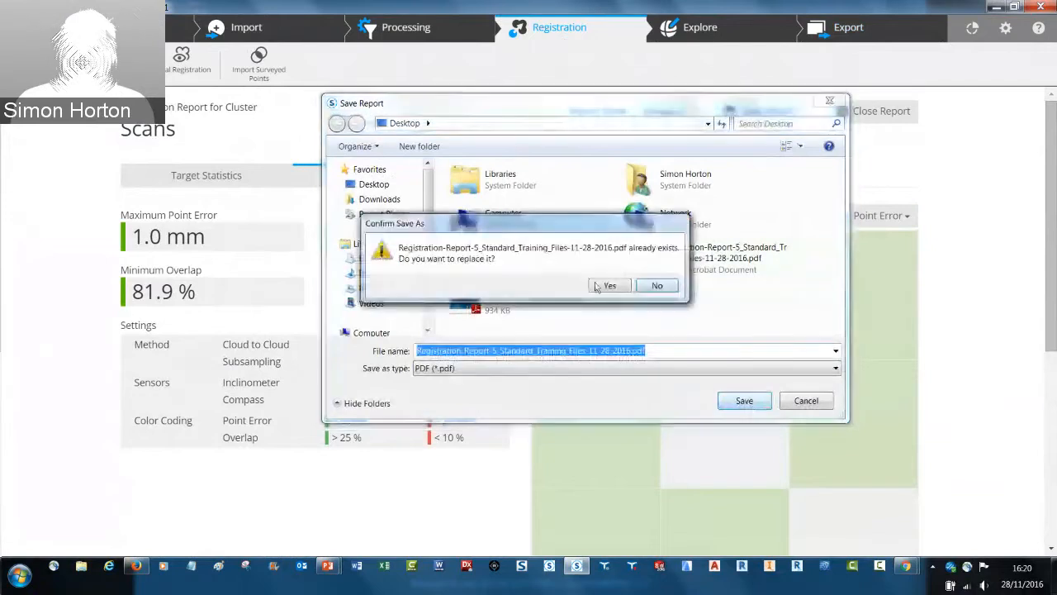
left_click(608, 285)
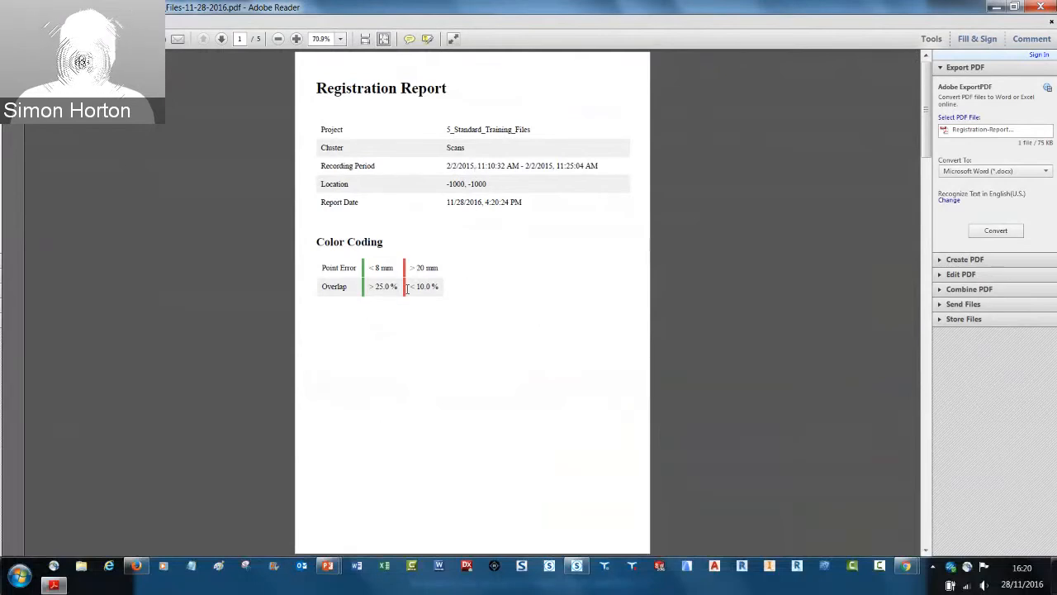
Look through the pages of the saved PDF registration report and close it
scroll(408, 293, "down", 2)
scroll(409, 295, "up", 1)
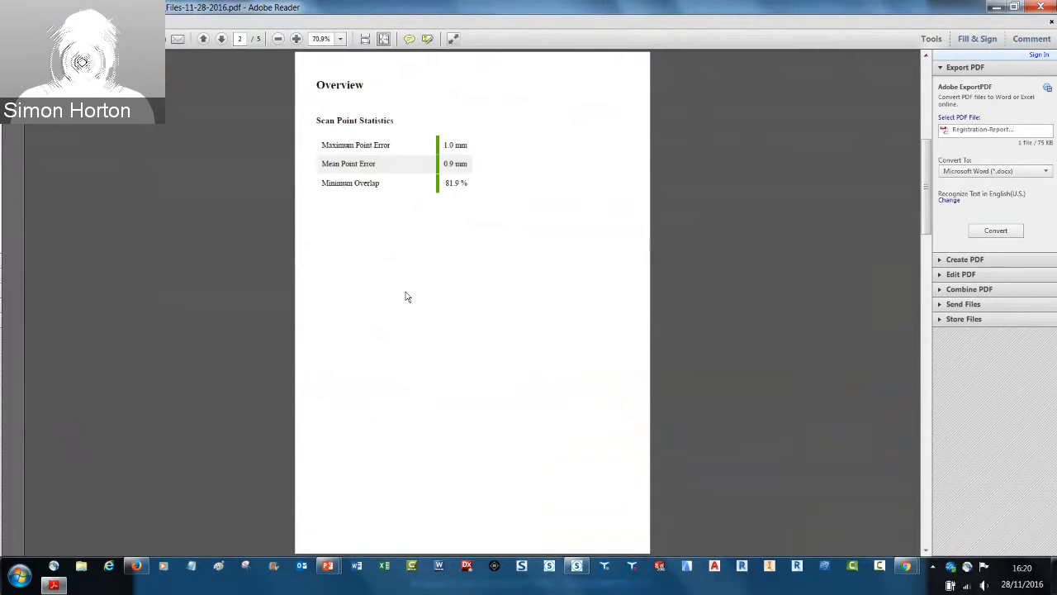
scroll(405, 297, "down", 1)
scroll(405, 296, "down", 1)
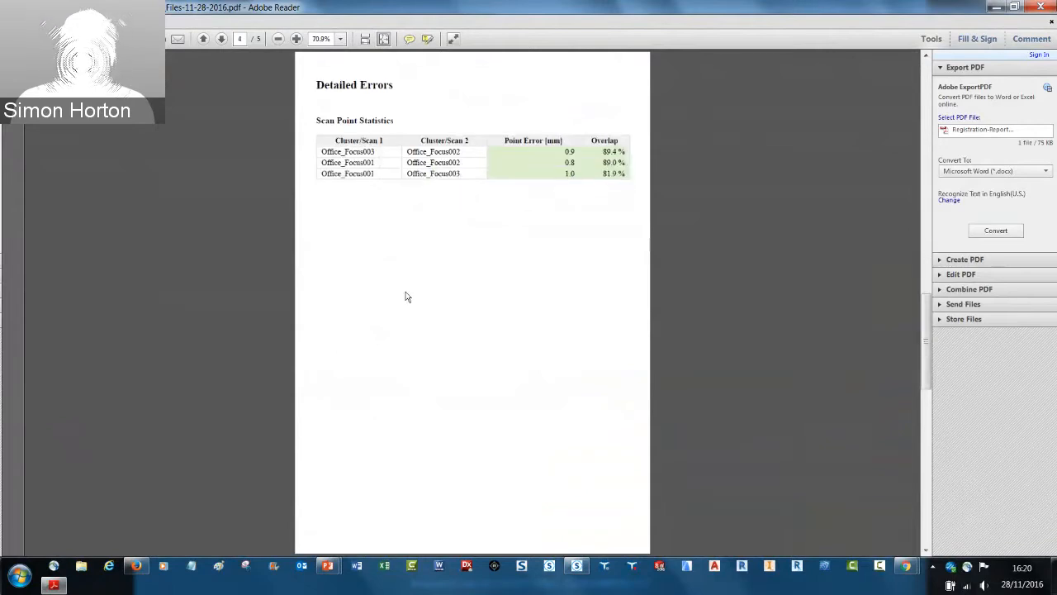
scroll(406, 296, "down", 1)
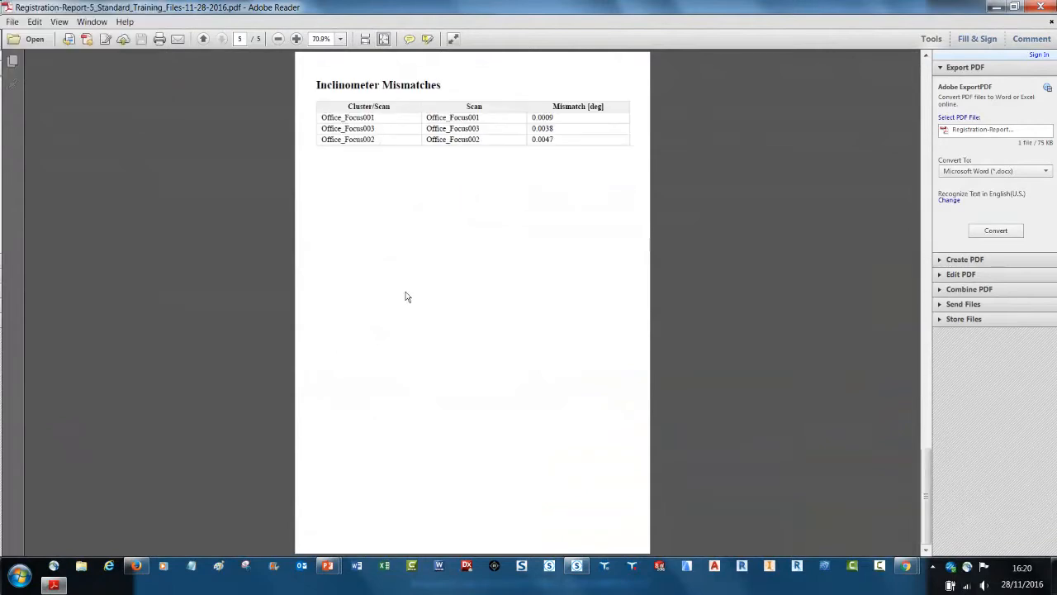
scroll(405, 297, "up", 3)
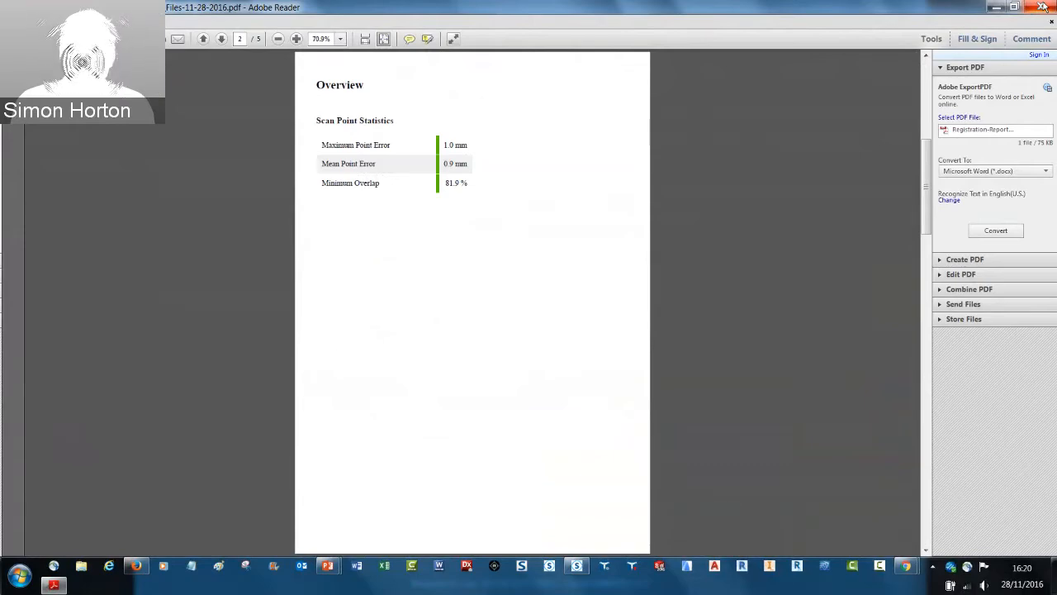
left_click(1043, 7)
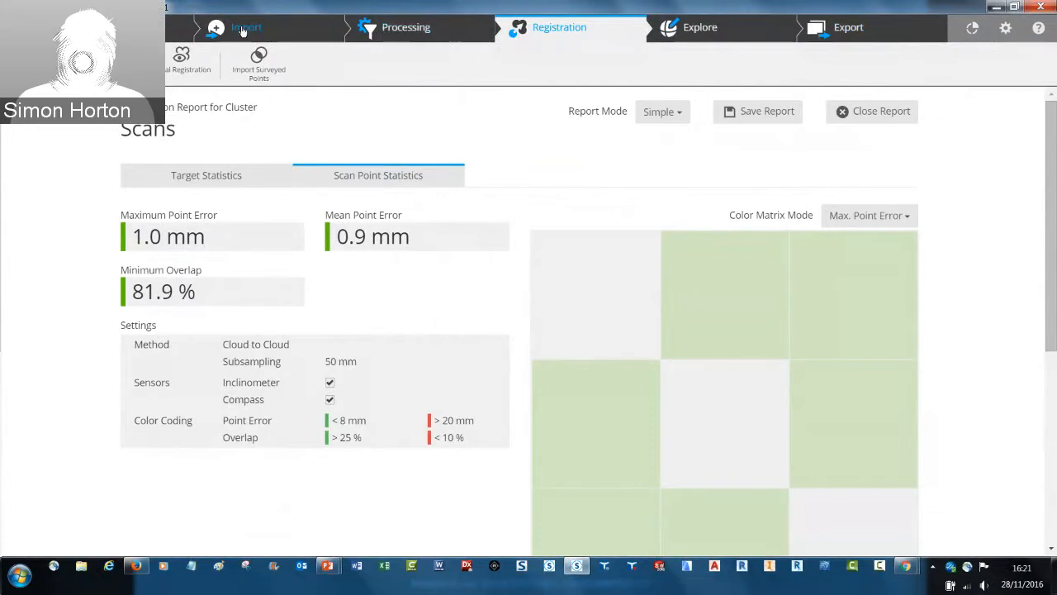
Revert the project to revision 8, "RESTORE POINT PRIOR (SCANS DELETED)", from the project history, confirming with the word "revert"
left_click(124, 28)
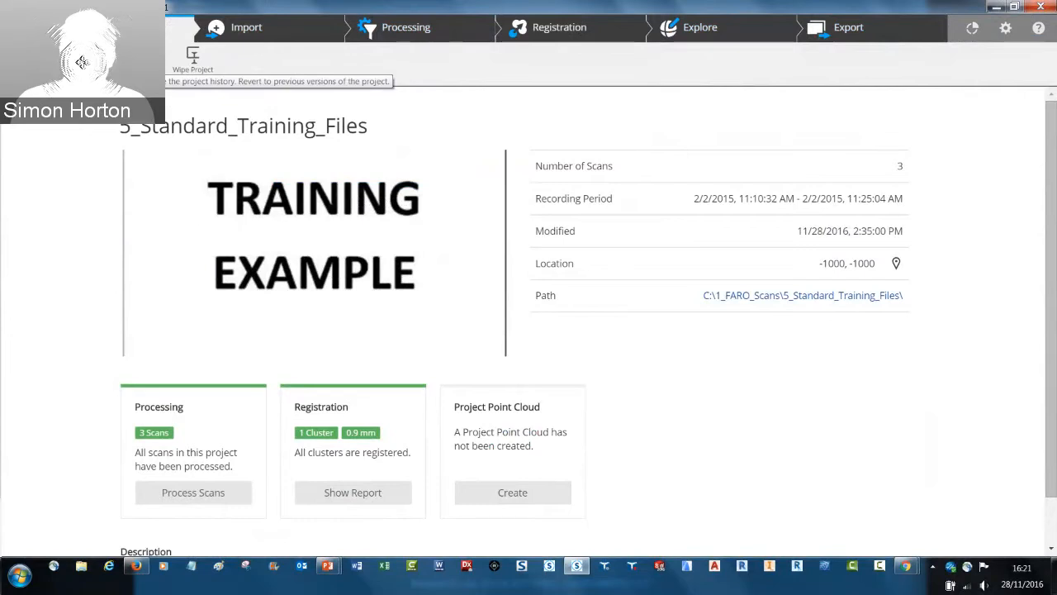
left_click(192, 58)
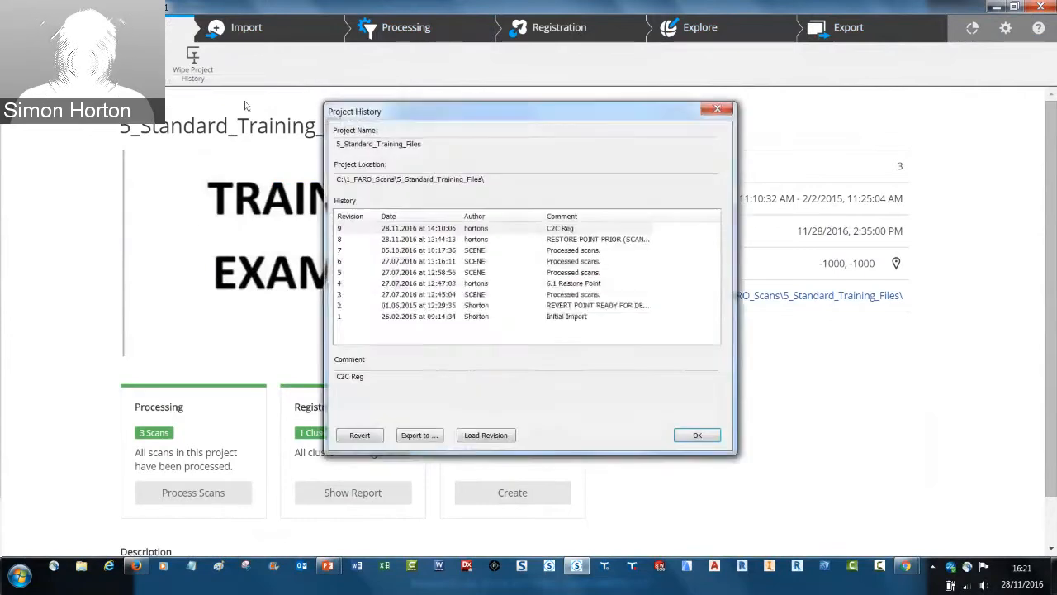
left_click(453, 240)
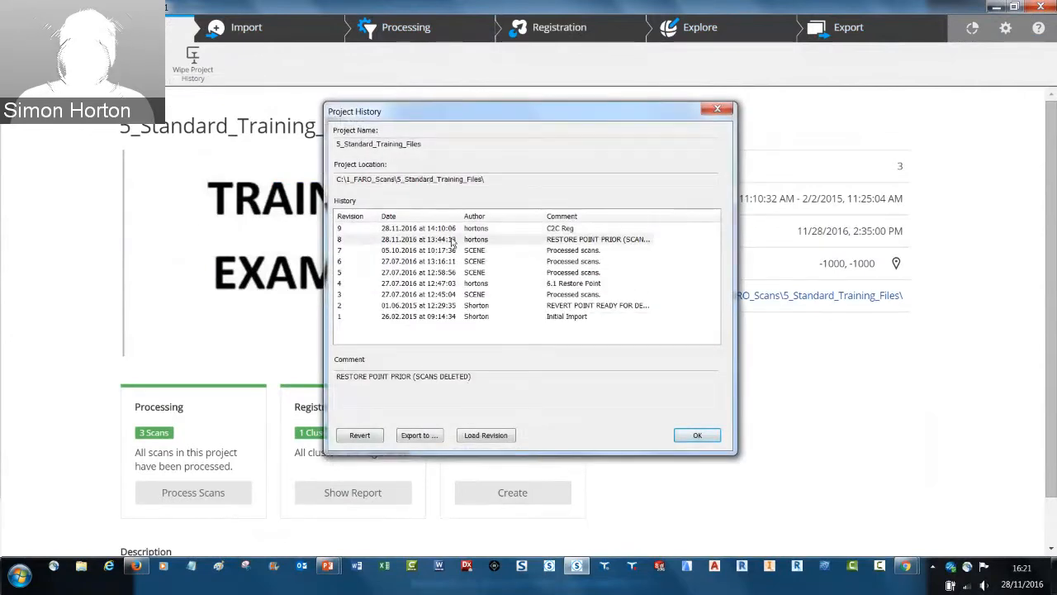
left_click(359, 435)
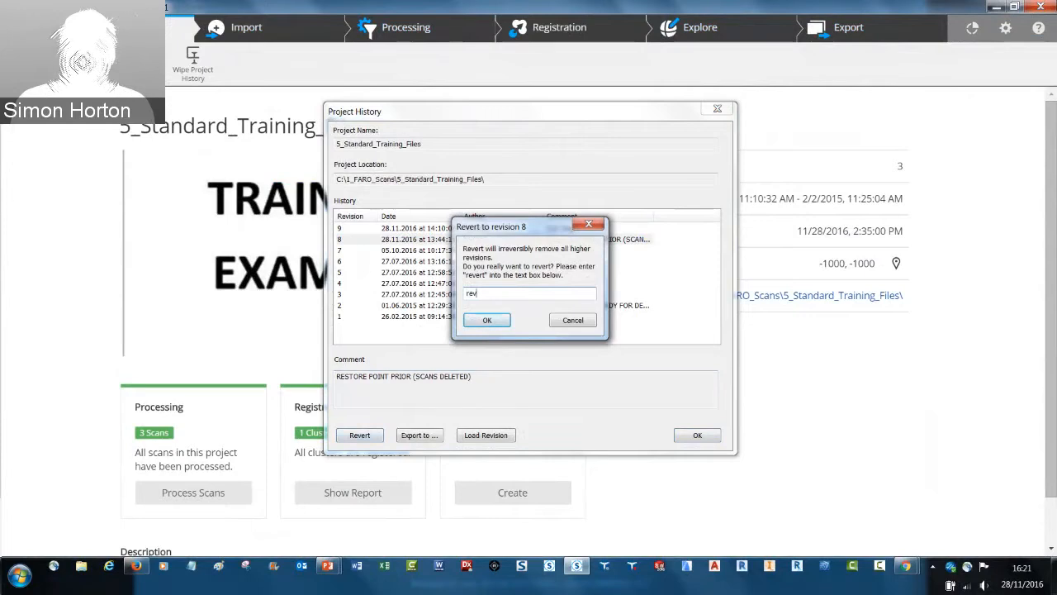
left_click(504, 320)
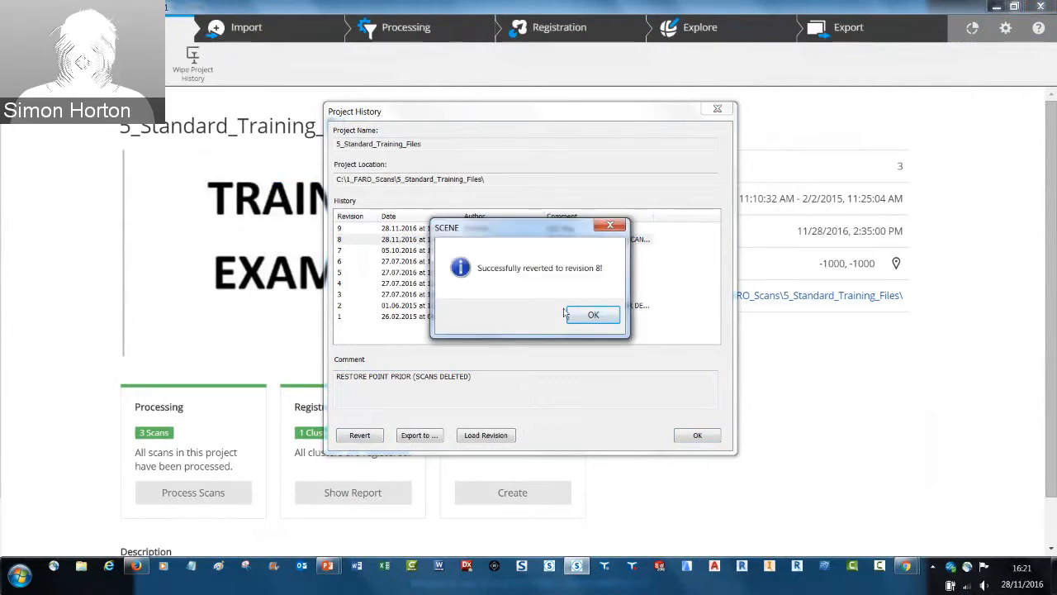
left_click(589, 318)
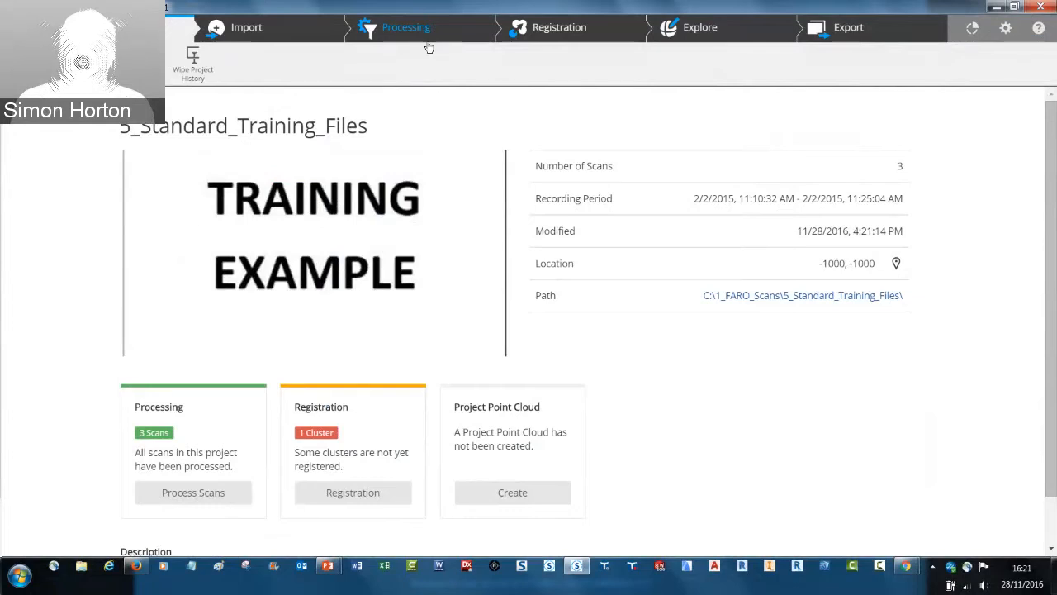
Start a manual registration of the Scans cluster with Office_Focus001 and Office_Focus002, and proceed to marking targets
left_click(543, 29)
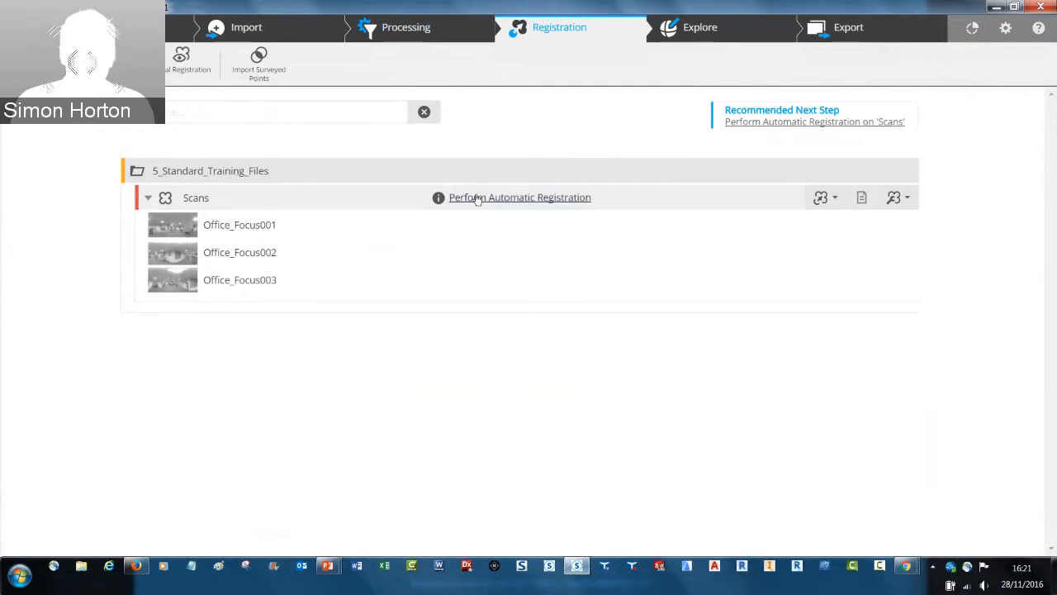
left_click(826, 199)
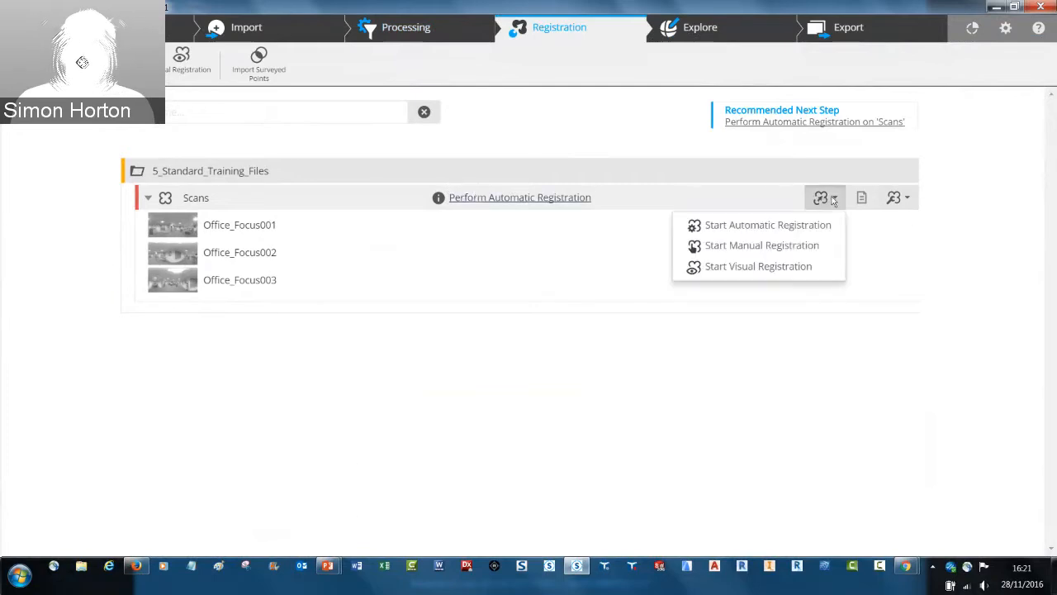
left_click(788, 247)
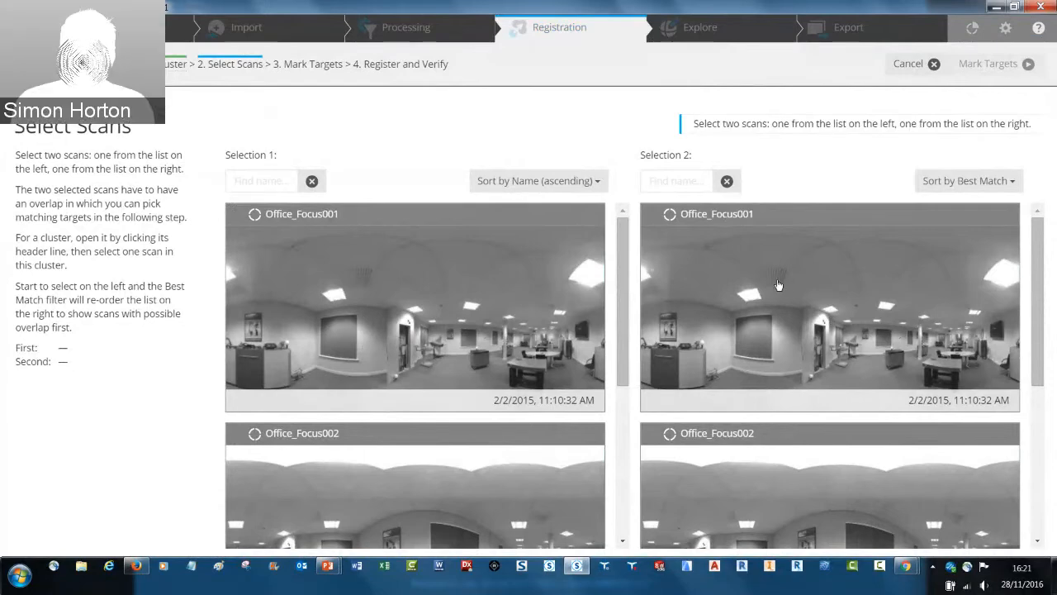
left_click(428, 288)
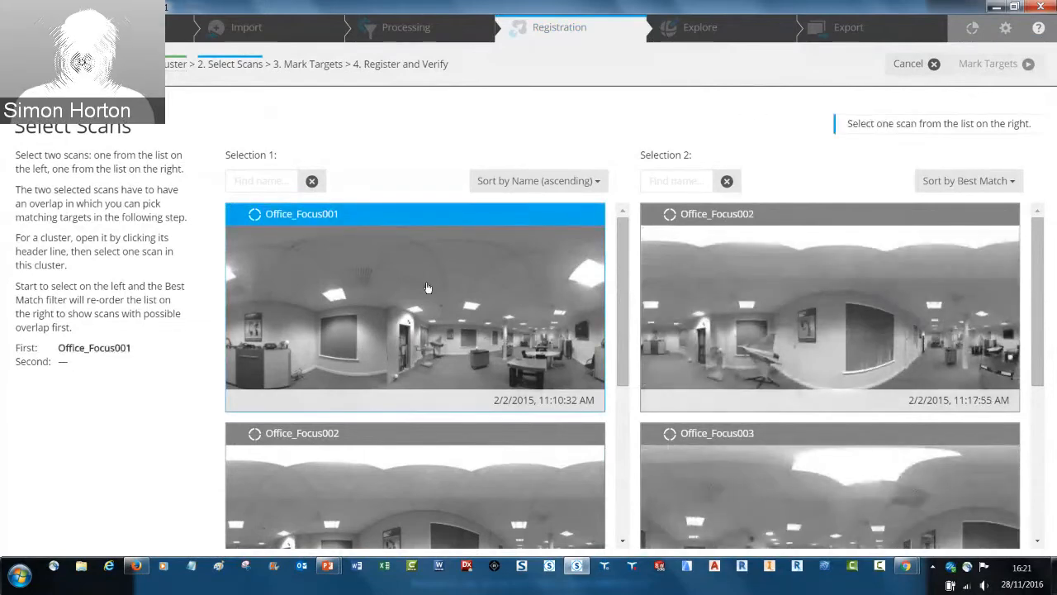
left_click(722, 266)
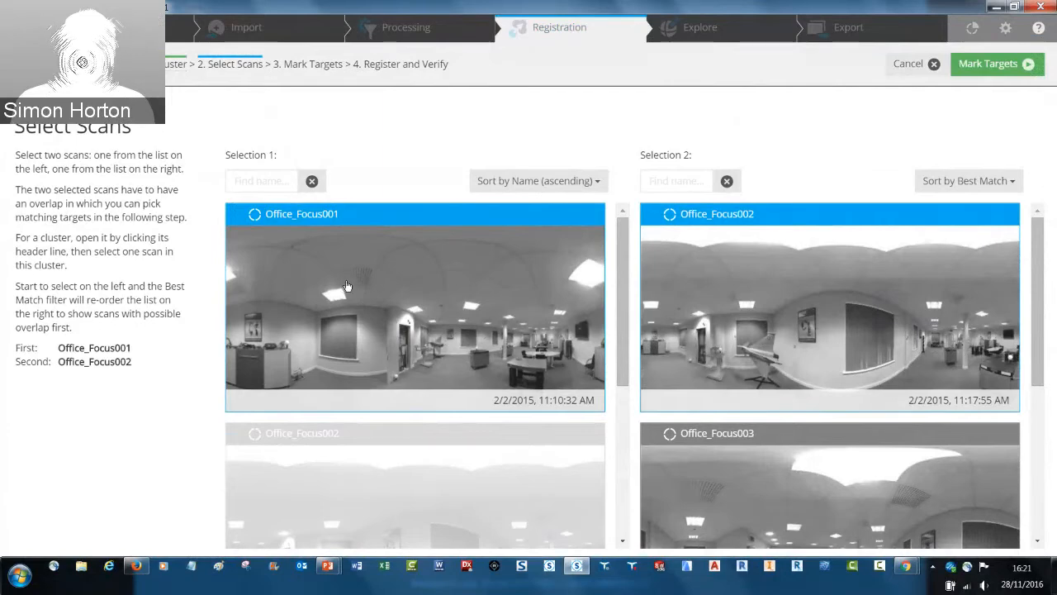
left_click(991, 64)
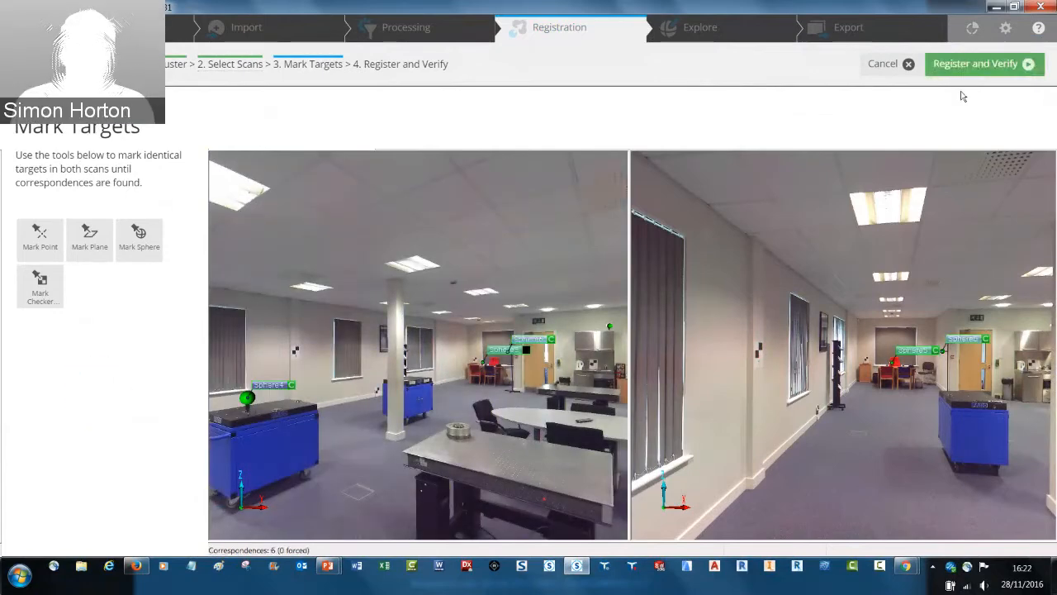
Delete the detected spheres beside the open cupboard door and on the grey stand in scan Office_Focus001
left_click_drag(897, 437, 816, 401)
left_click_drag(597, 387, 523, 404)
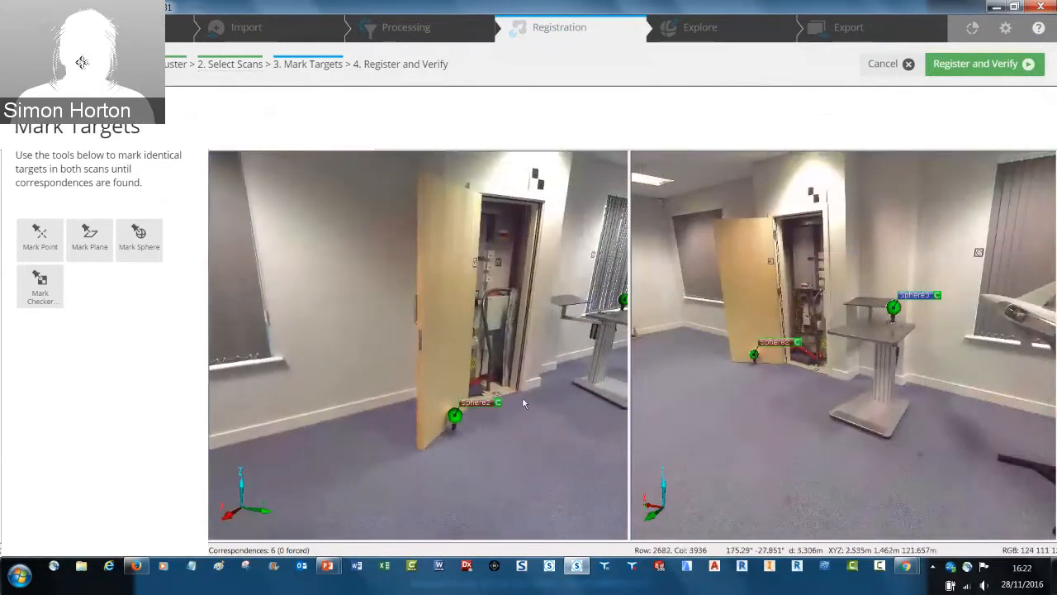
left_click(457, 416)
key("Delete")
left_click(595, 338)
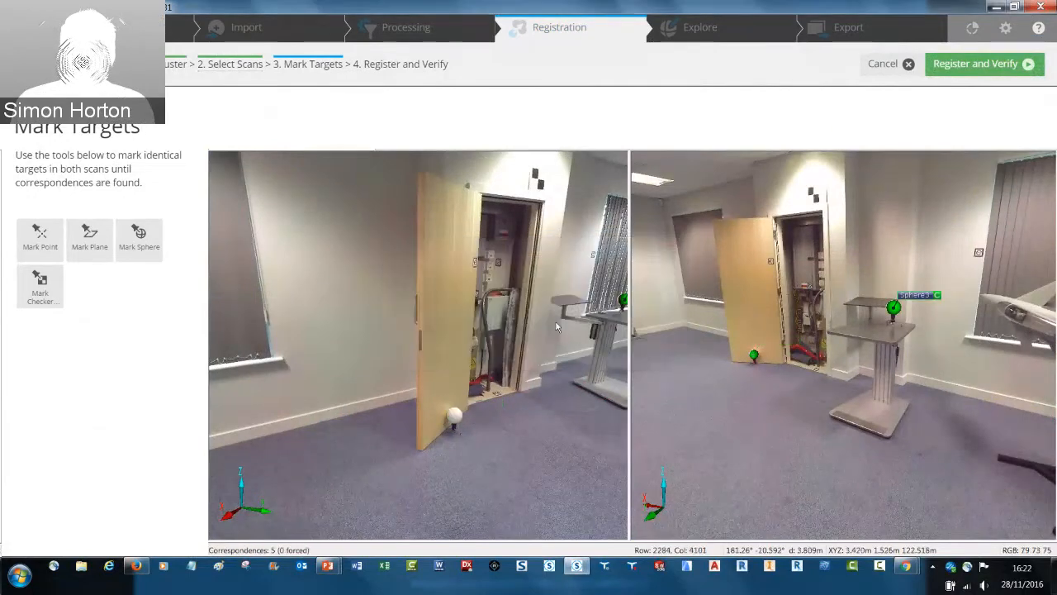
left_click(621, 304)
key("Delete")
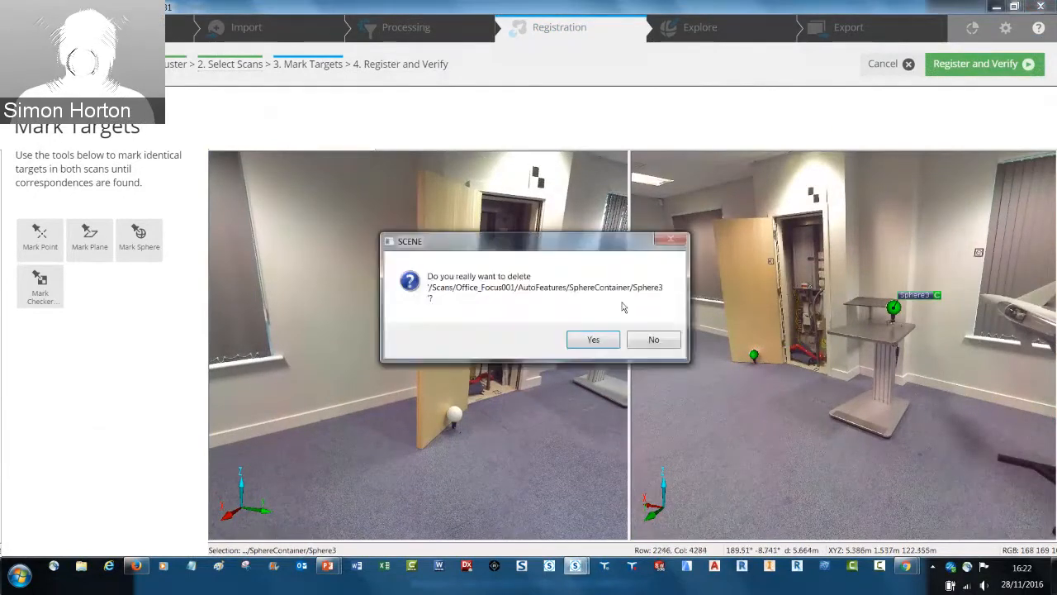
left_click(598, 338)
Delete the sphere wrongly detected on the vase-like object on top of the cabinet in scan Office_Focus002
left_click_drag(598, 338, 503, 349)
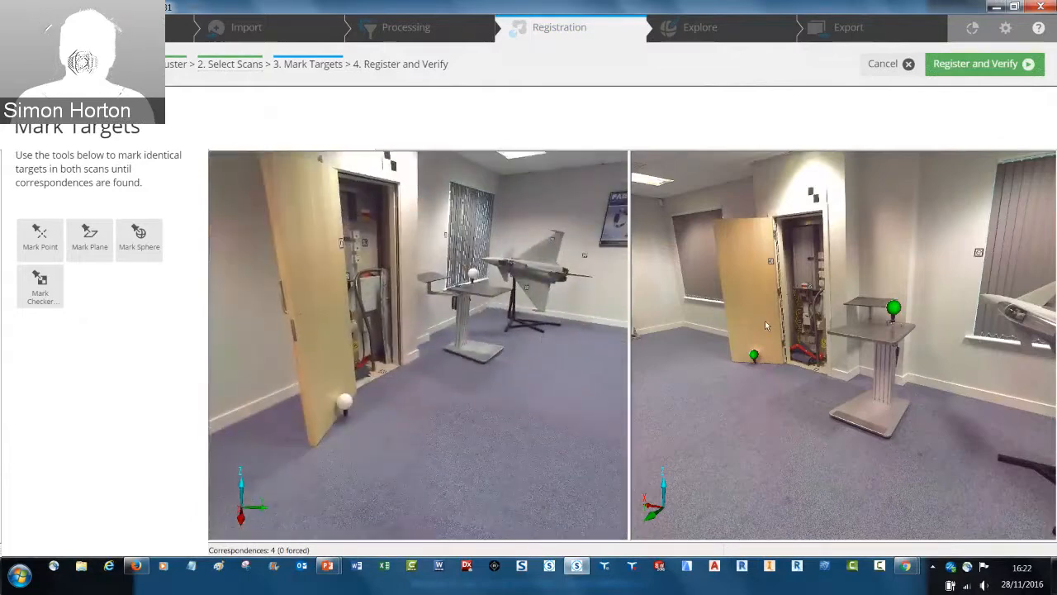
left_click_drag(779, 316, 830, 323)
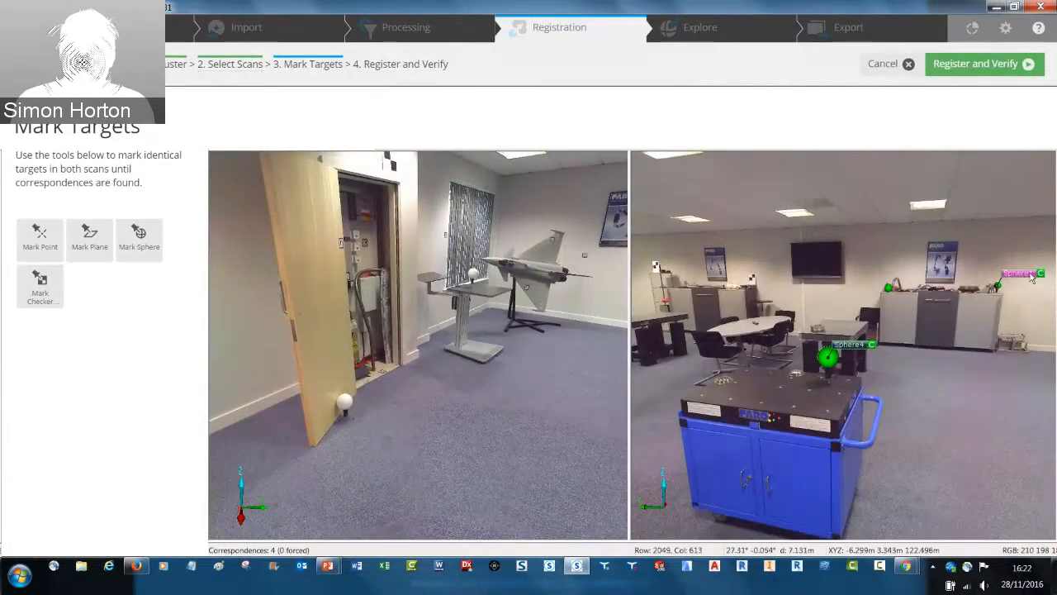
mouse_move(543, 295)
left_mouse_down()
mouse_move(585, 319)
mouse_move(570, 281)
mouse_move(552, 318)
mouse_move(547, 289)
left_mouse_up()
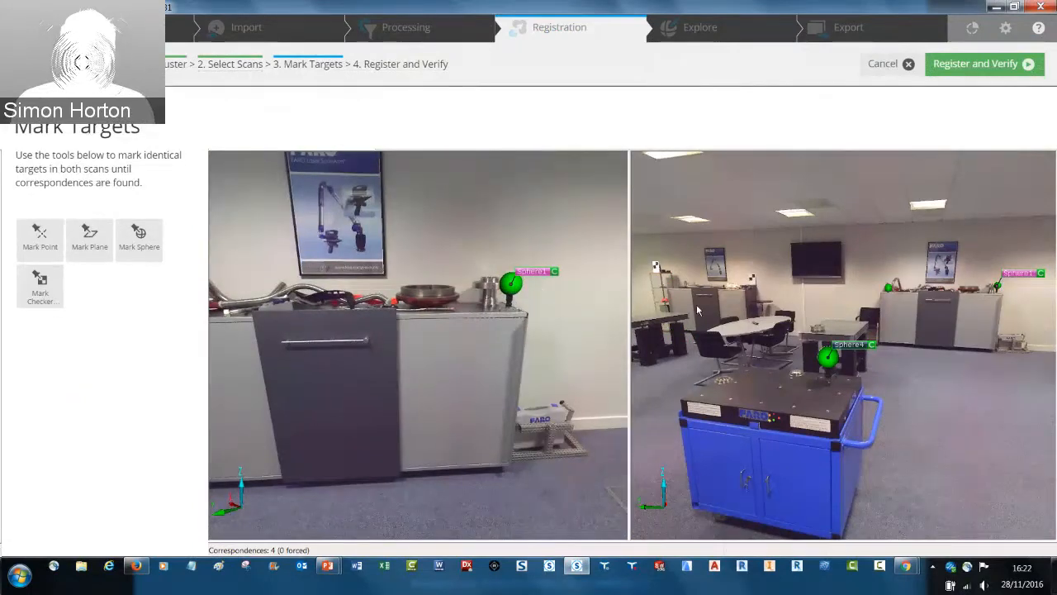
scroll(940, 266, "up", 5)
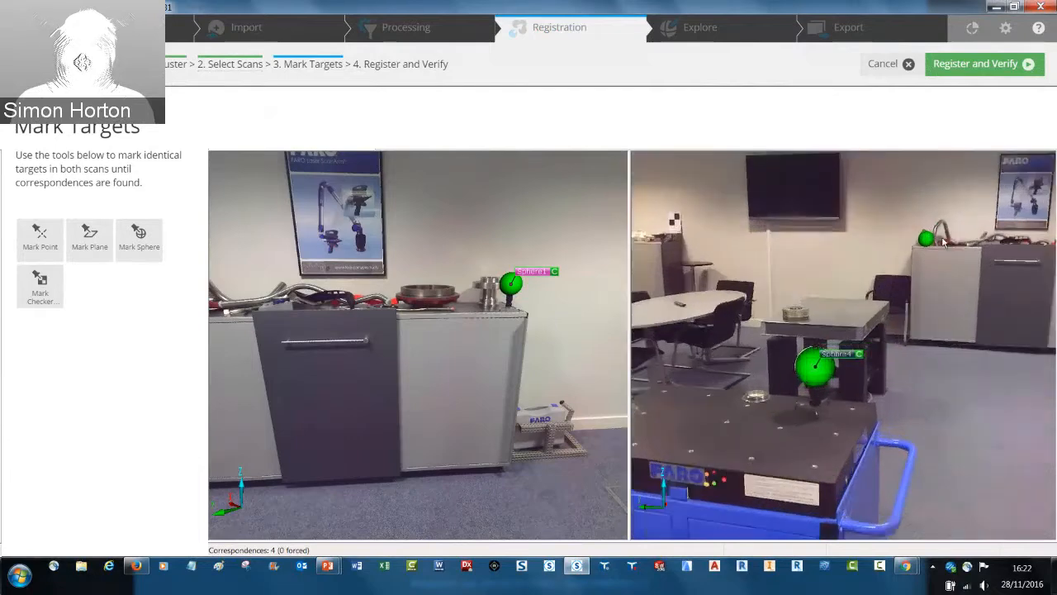
left_click_drag(958, 257, 881, 271)
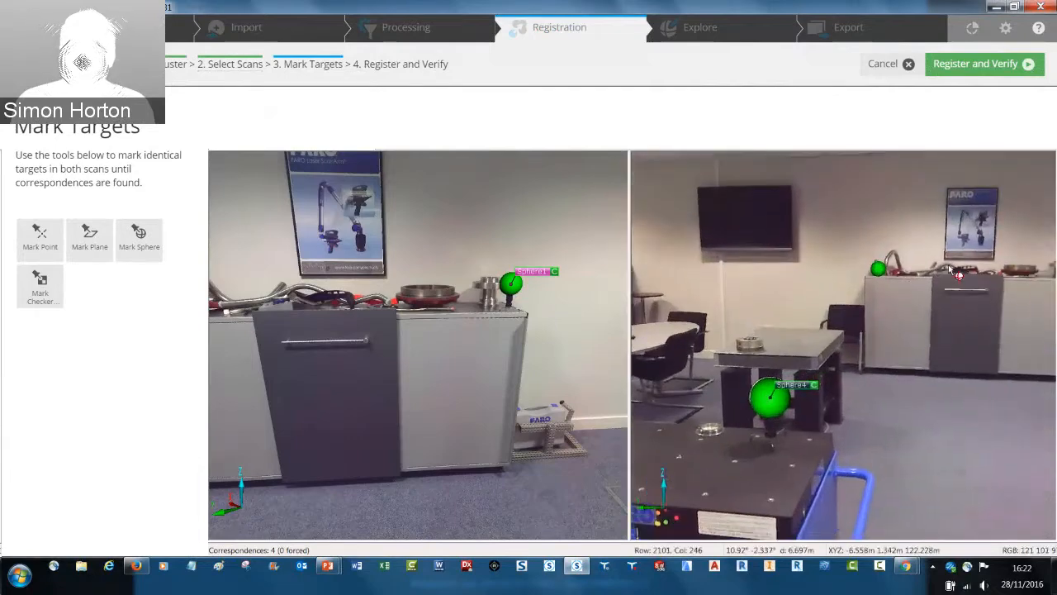
left_click(878, 270)
key("Delete")
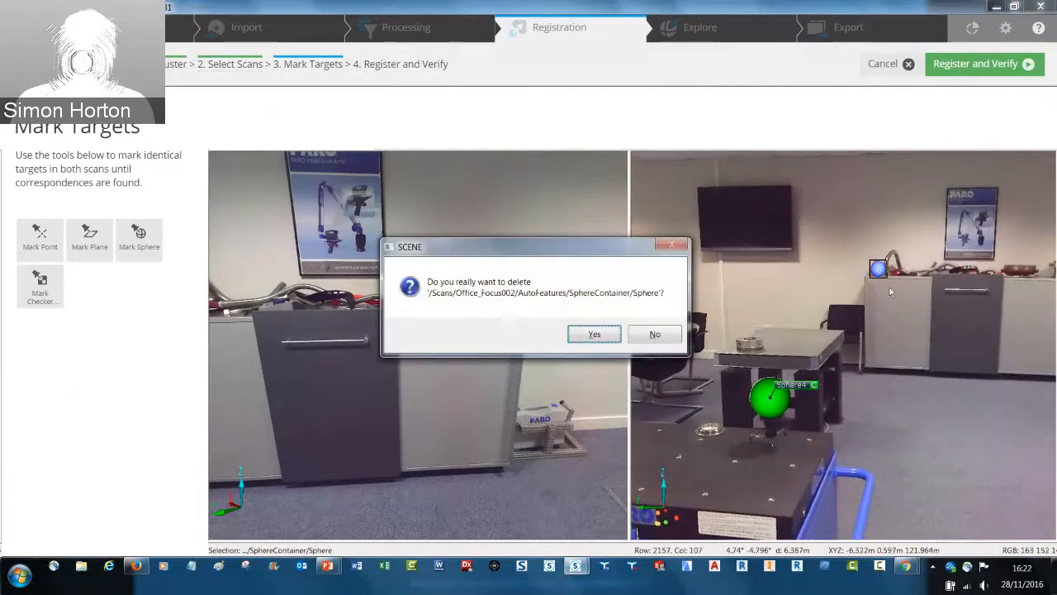
key("Return")
scroll(893, 261, "up", 4)
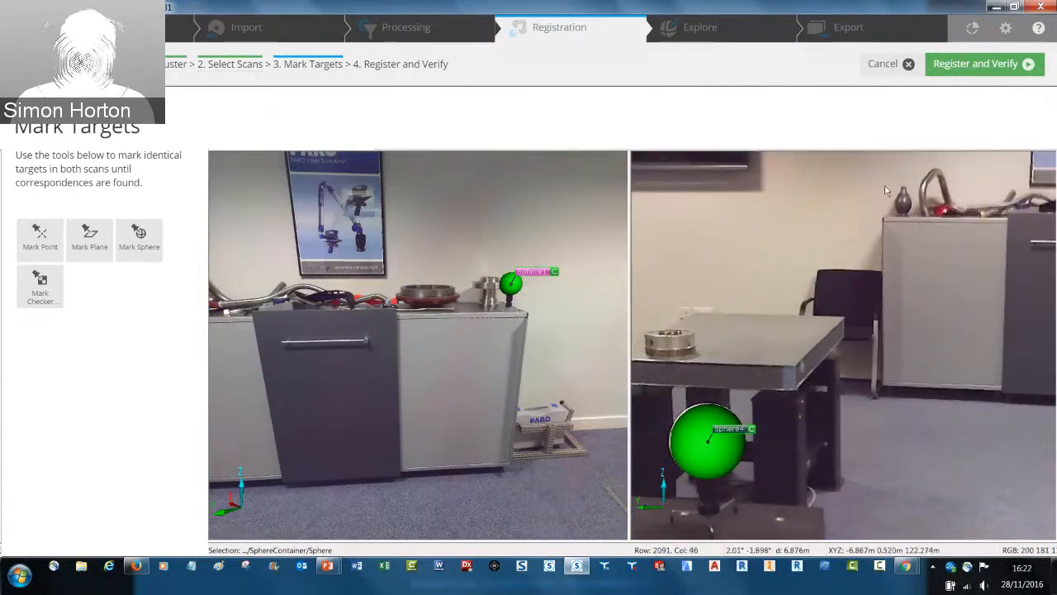
scroll(898, 248, "down", 5)
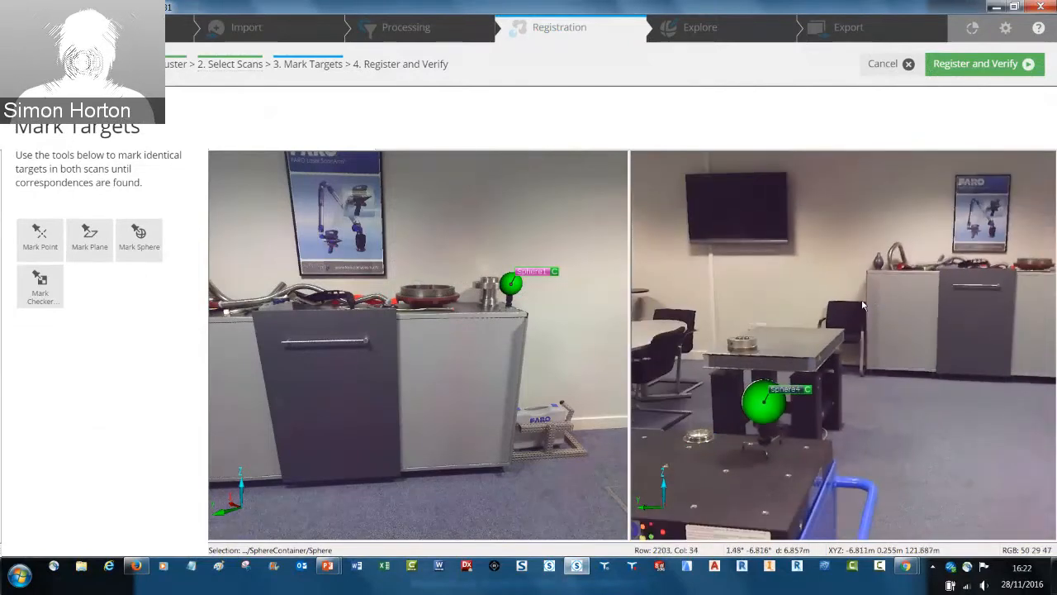
left_click_drag(862, 308, 865, 285)
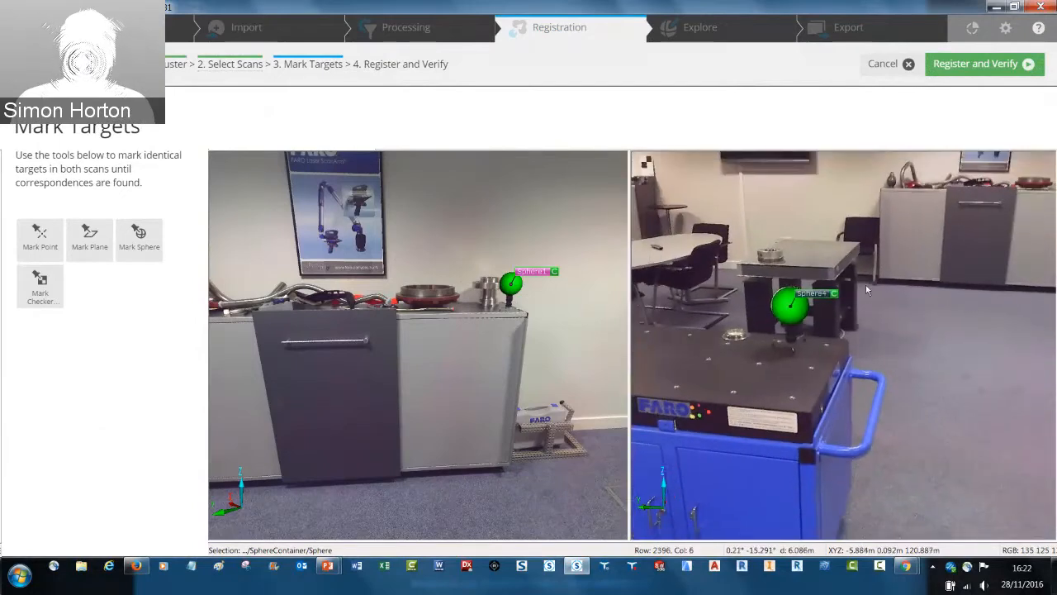
Mark the sphere at the foot of the open cupboard door in scan Office_Focus001
left_click_drag(956, 312, 781, 339)
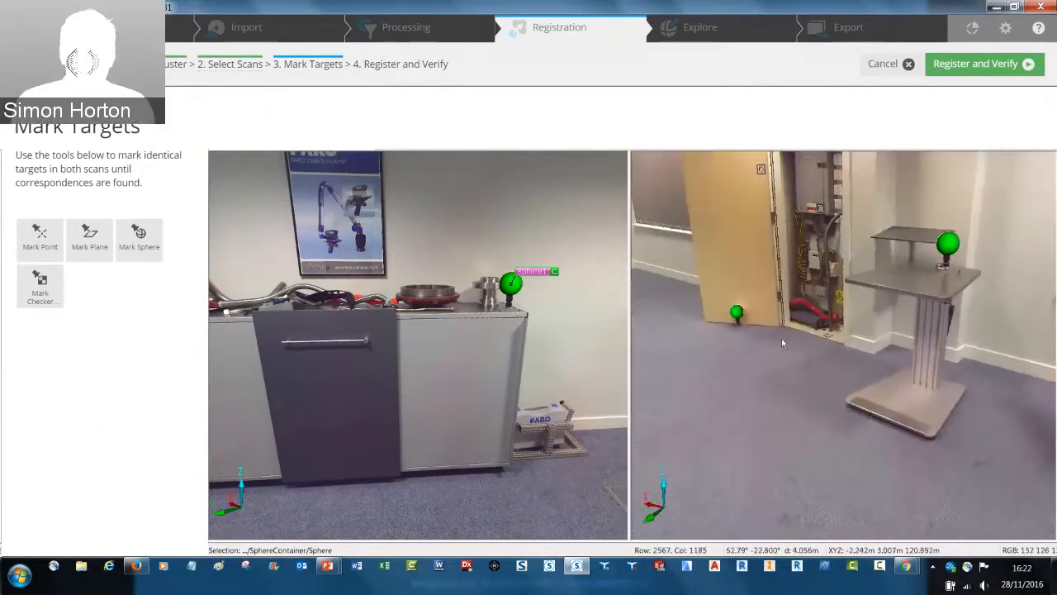
left_click_drag(424, 343, 450, 299)
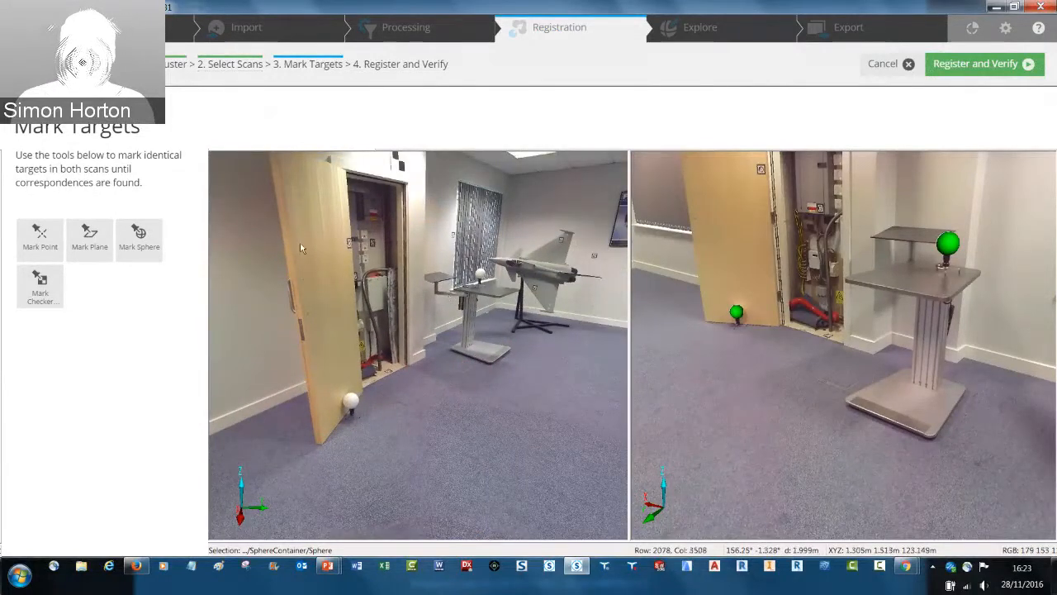
left_click(142, 240)
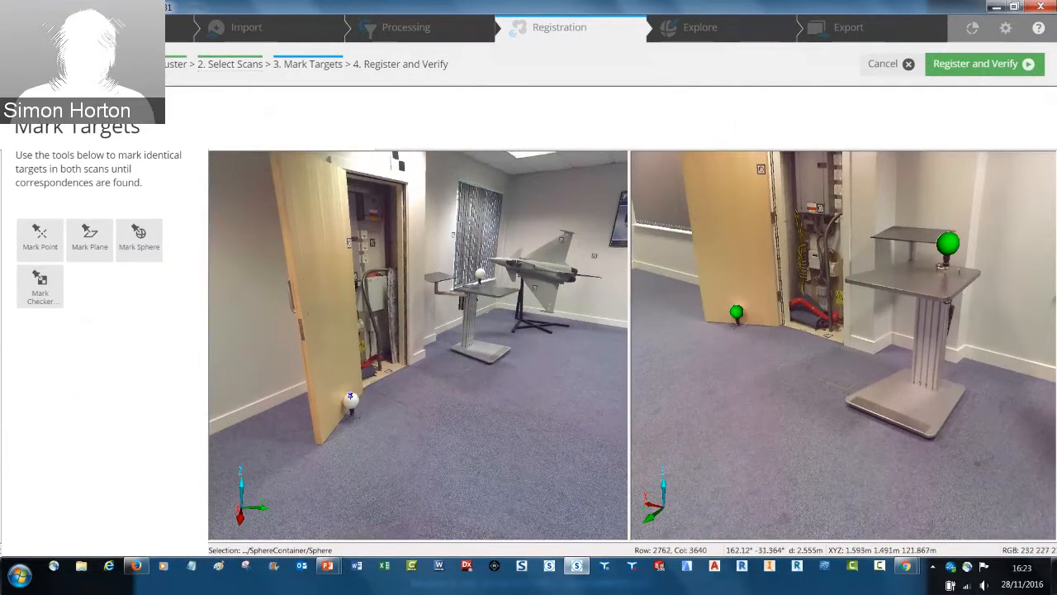
left_click(350, 398)
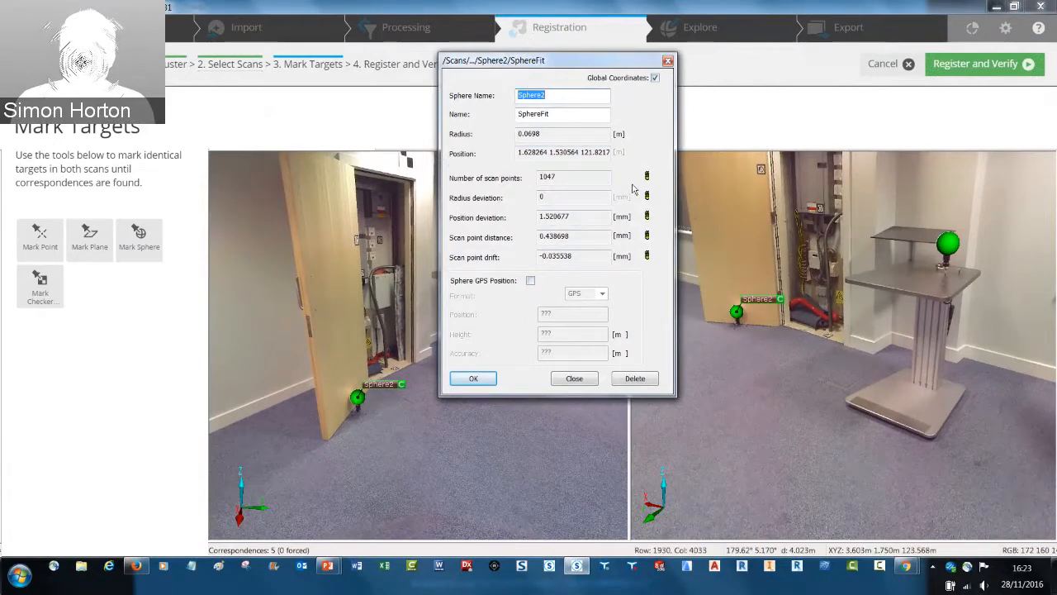
Check the sphere fit's number of scan points, position deviation and scan point distance, and accept the fit
double_click(579, 176)
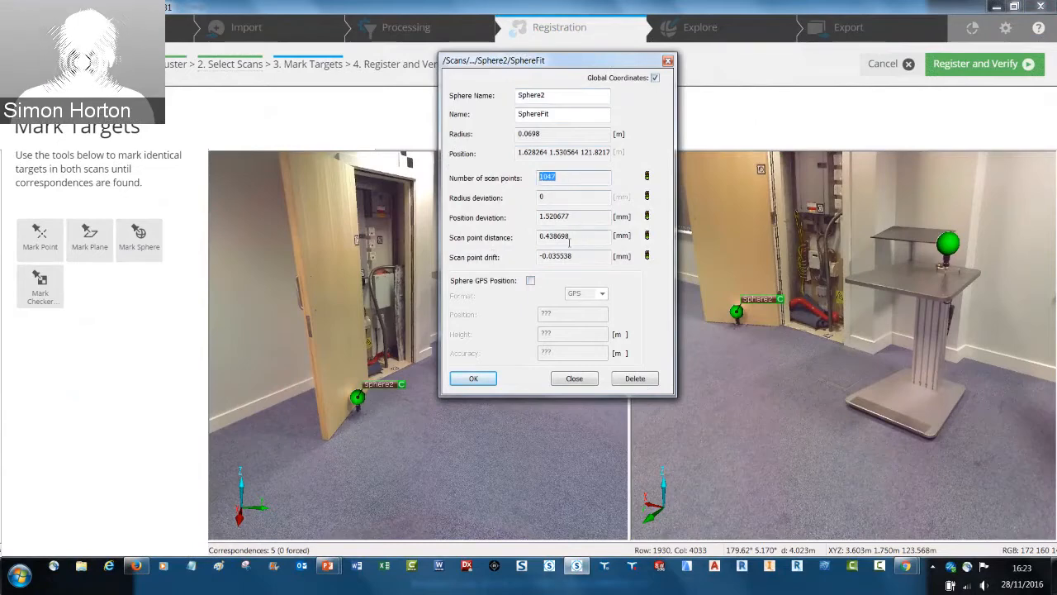
left_click(567, 176)
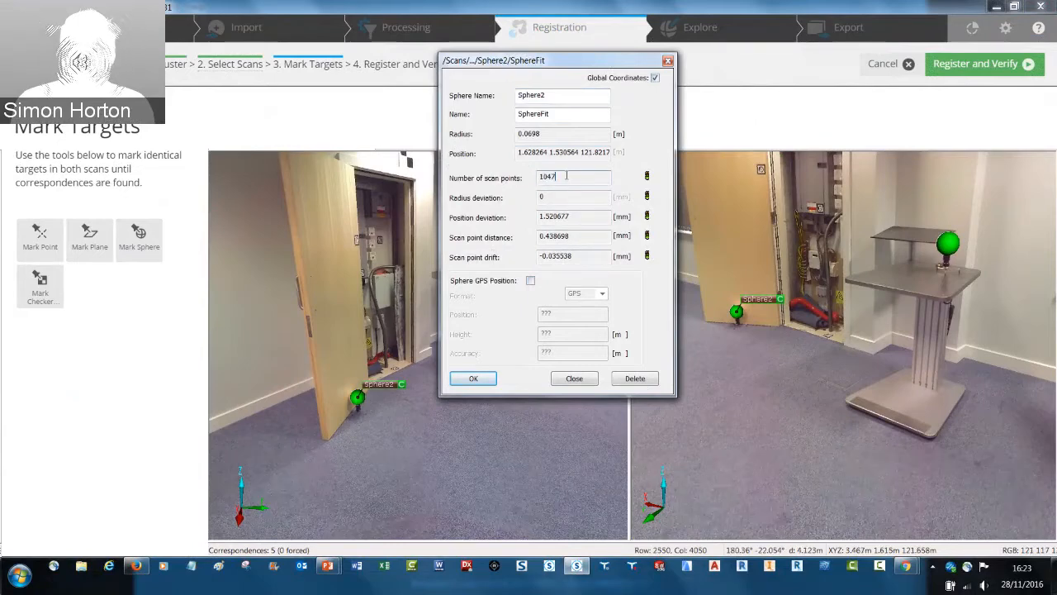
double_click(567, 176)
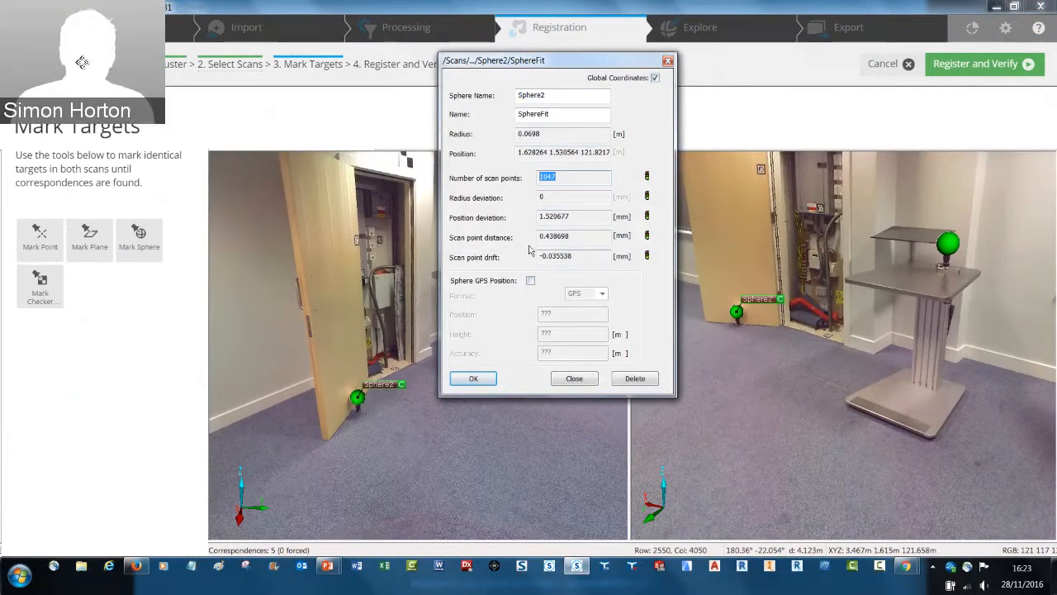
left_click(568, 217)
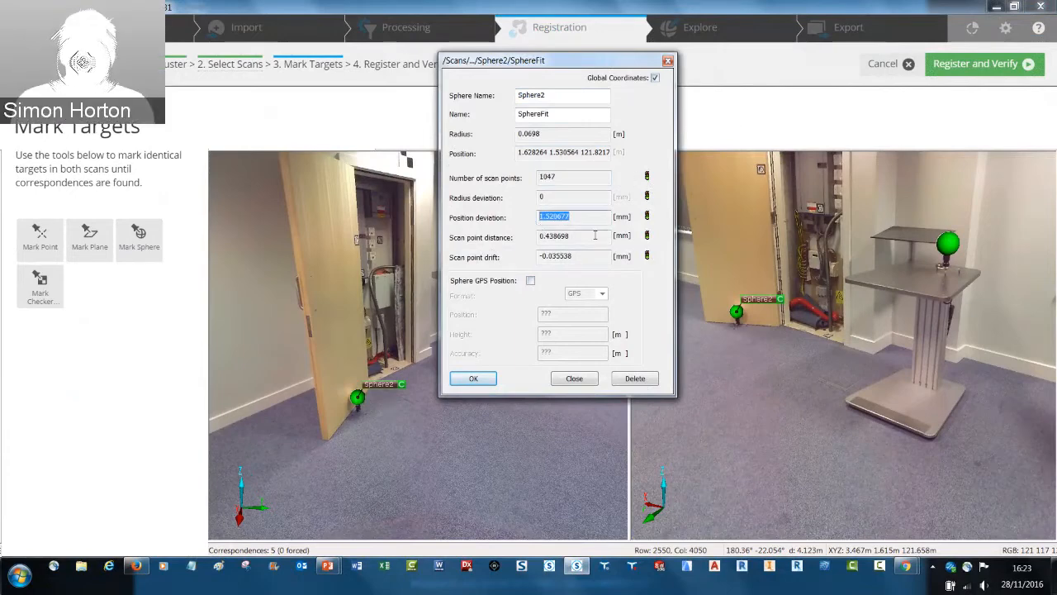
left_click_drag(595, 236, 541, 237)
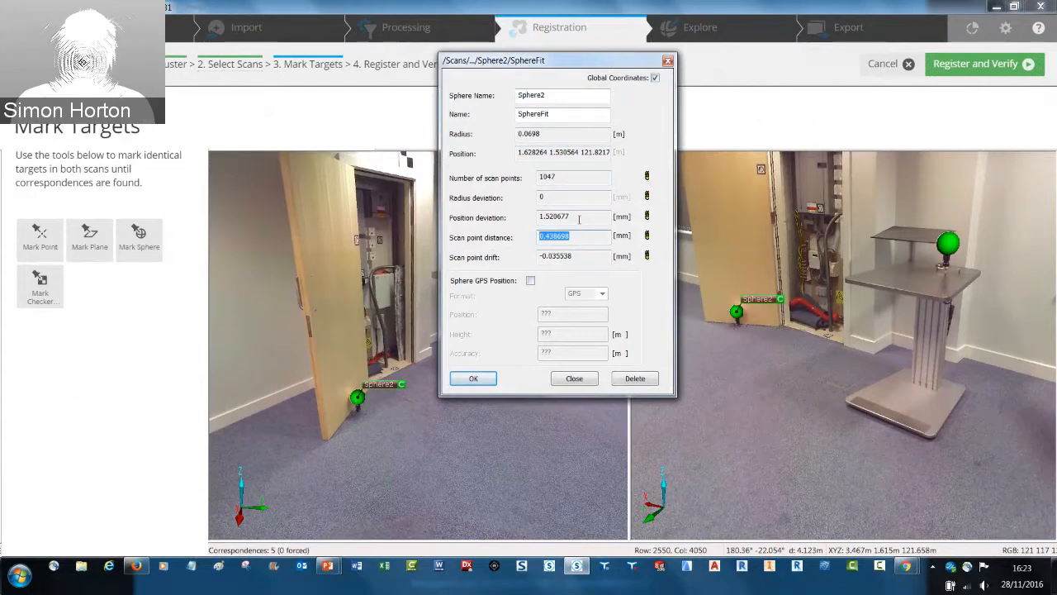
left_click(478, 377)
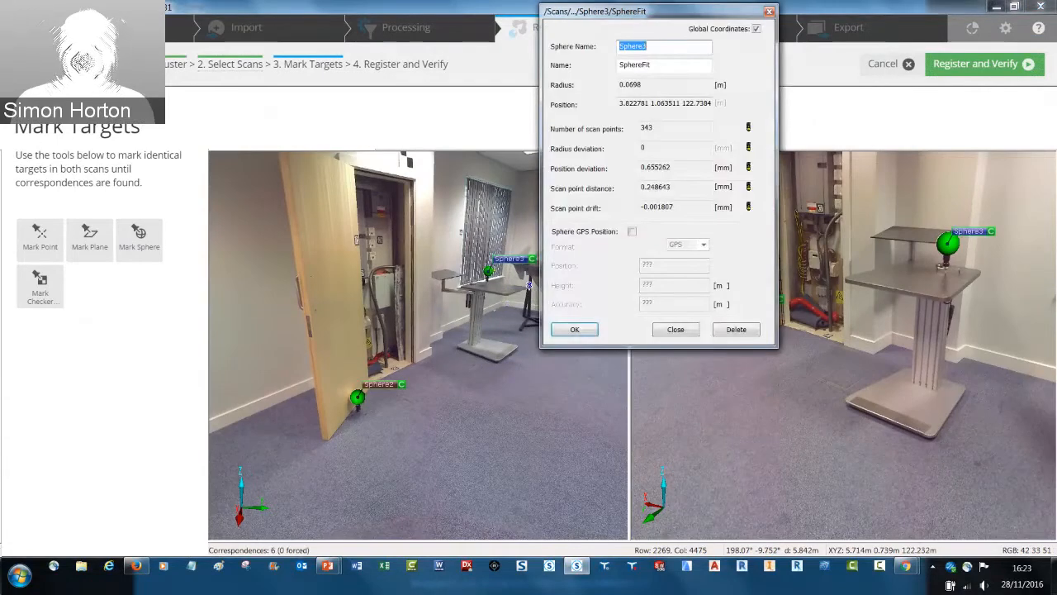
Accept the sphere fit on the grey stand in Office_Focus001 and register the two scans for verification
key("Return")
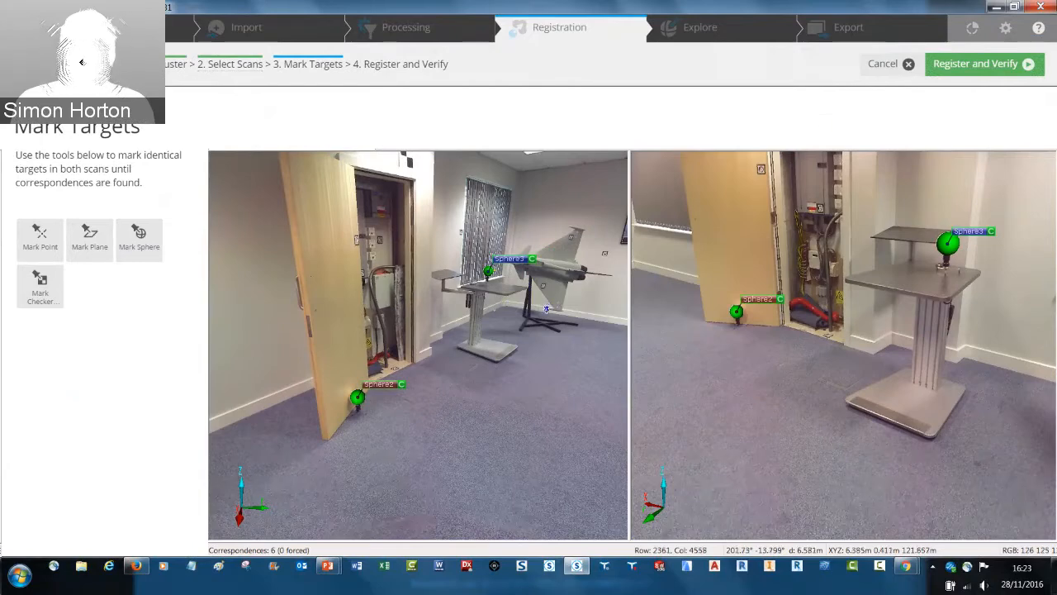
left_click_drag(548, 314, 223, 314)
left_click_drag(833, 358, 644, 360)
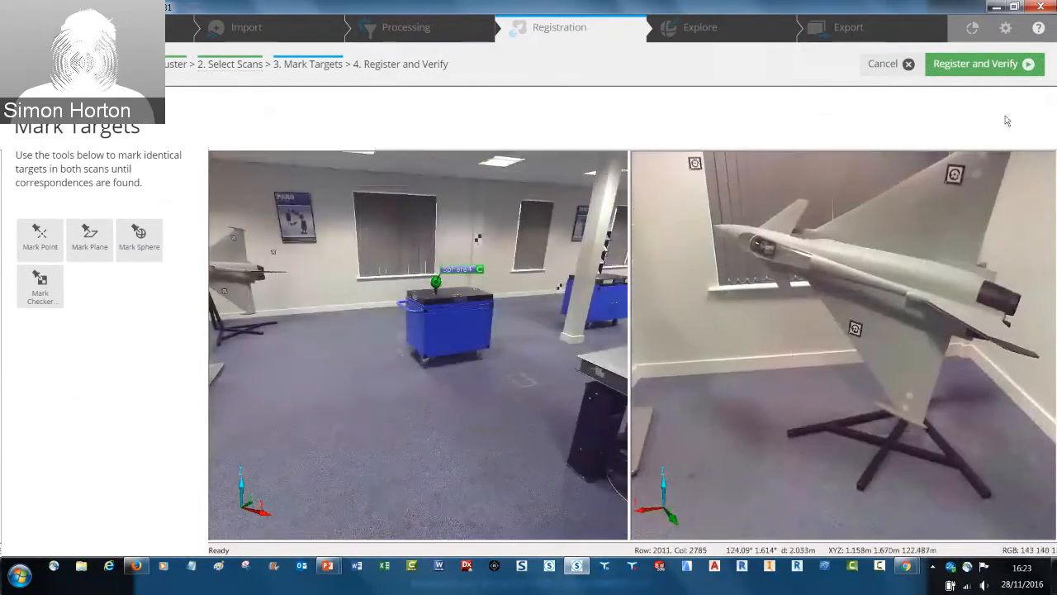
left_click(972, 65)
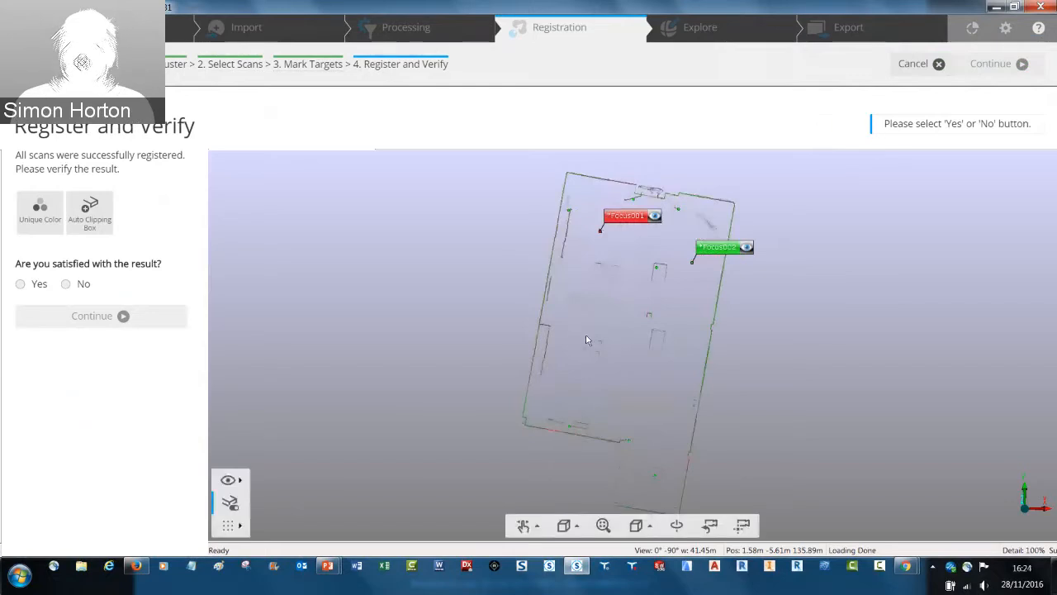
Switch Clear View off and back on to compare the point cloud display of the registered scans
left_click(228, 480)
left_click(302, 478)
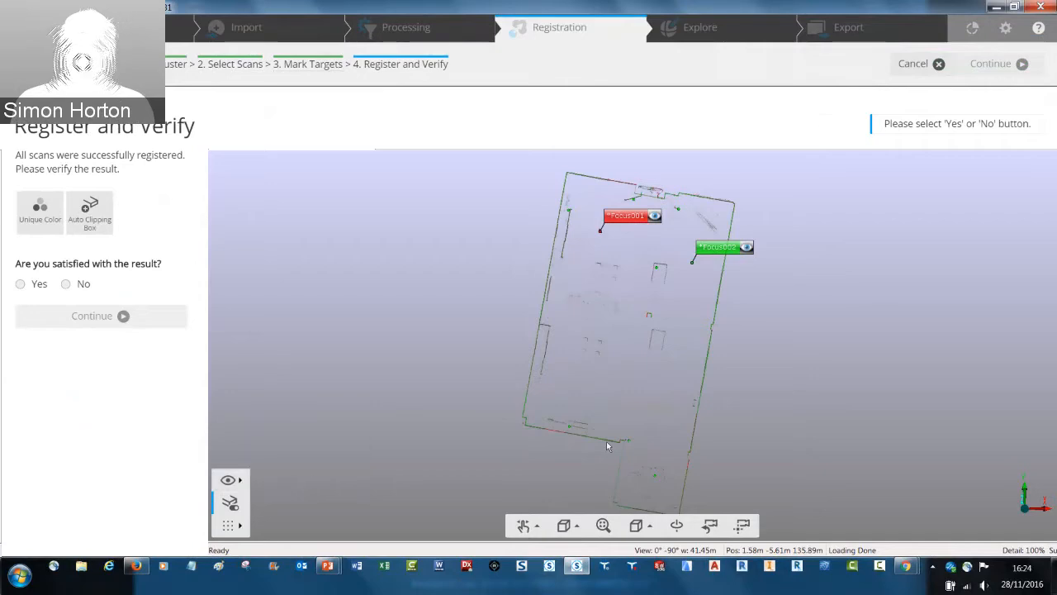
scroll(652, 376, "up", 5)
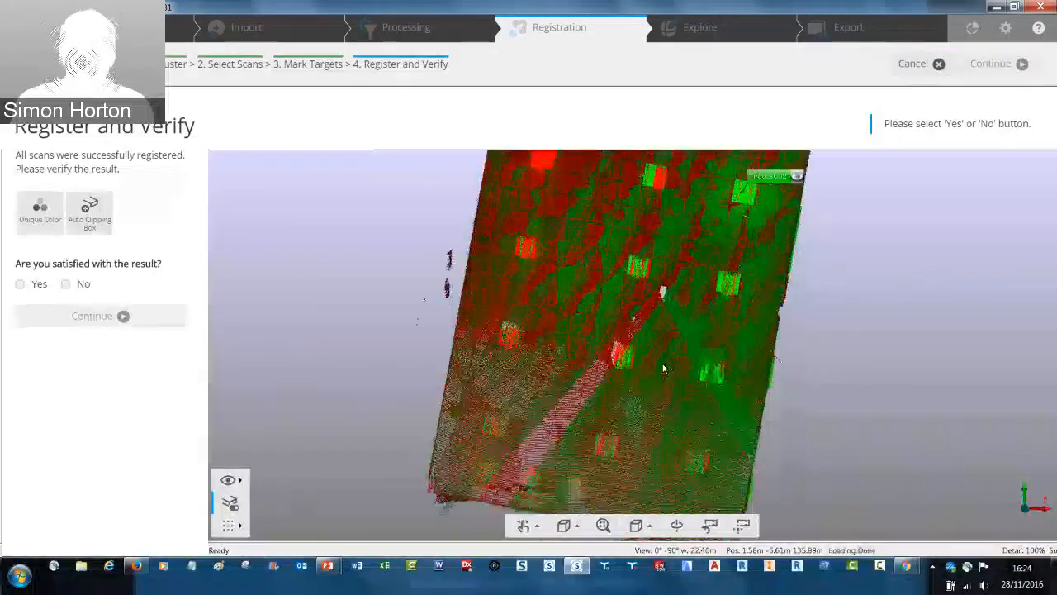
scroll(663, 368, "down", 1)
left_click(228, 480)
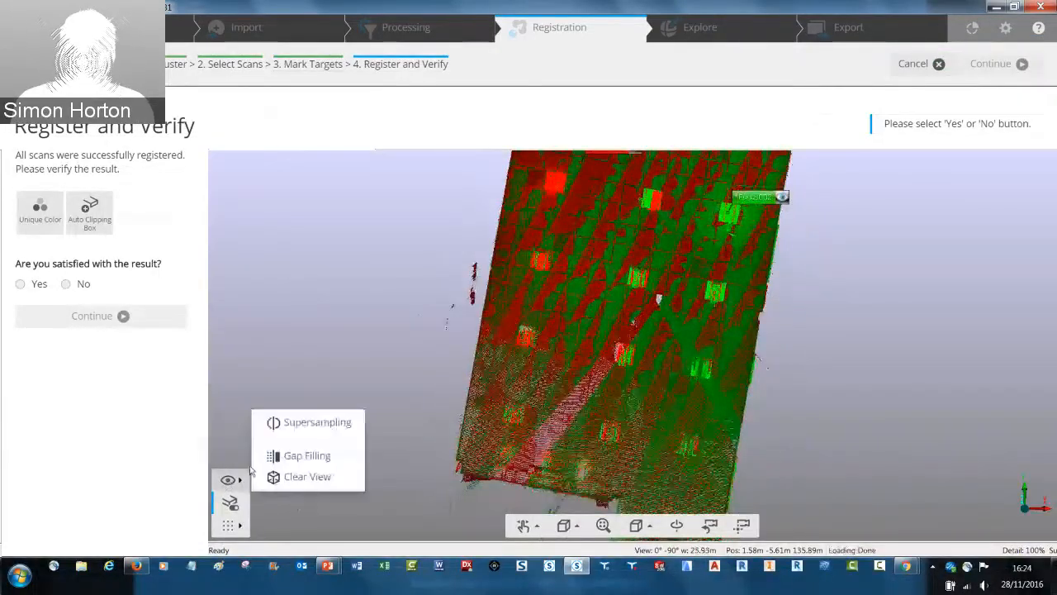
left_click(302, 478)
Check how the walls and furniture of both scans align, accept the result as satisfactory and continue to the next pair
scroll(590, 351, "up", 5)
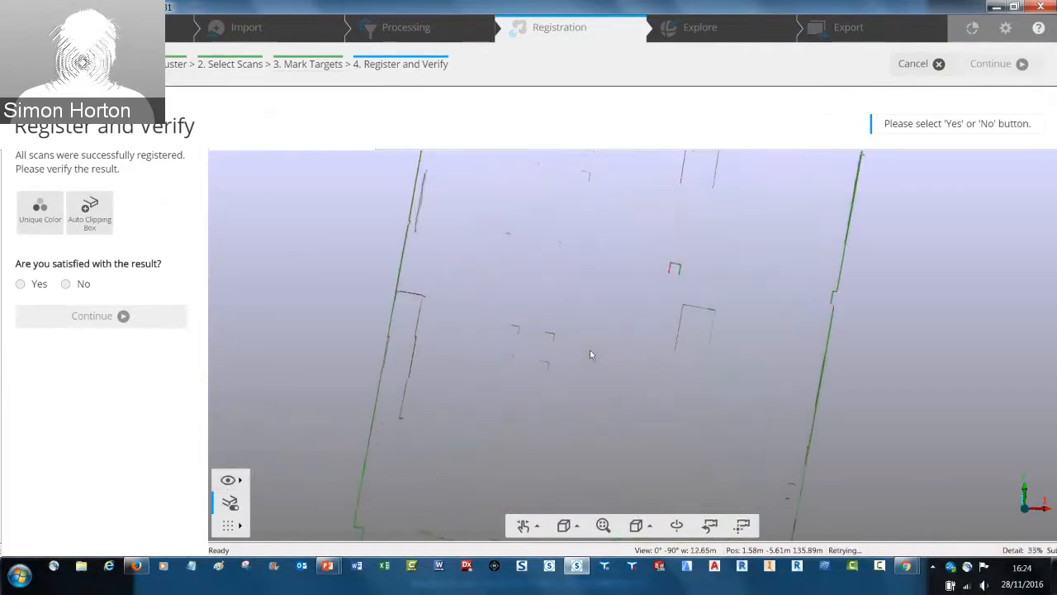
scroll(590, 349, "down", 3)
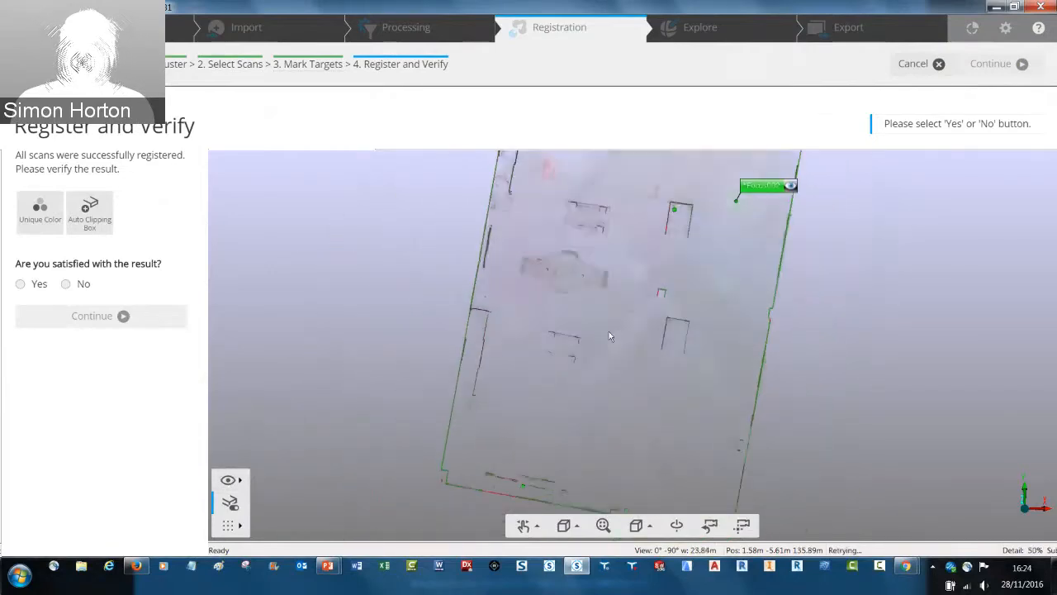
mouse_move(609, 332)
middle_mouse_down()
mouse_move(525, 330)
mouse_move(687, 329)
mouse_move(597, 340)
middle_mouse_up()
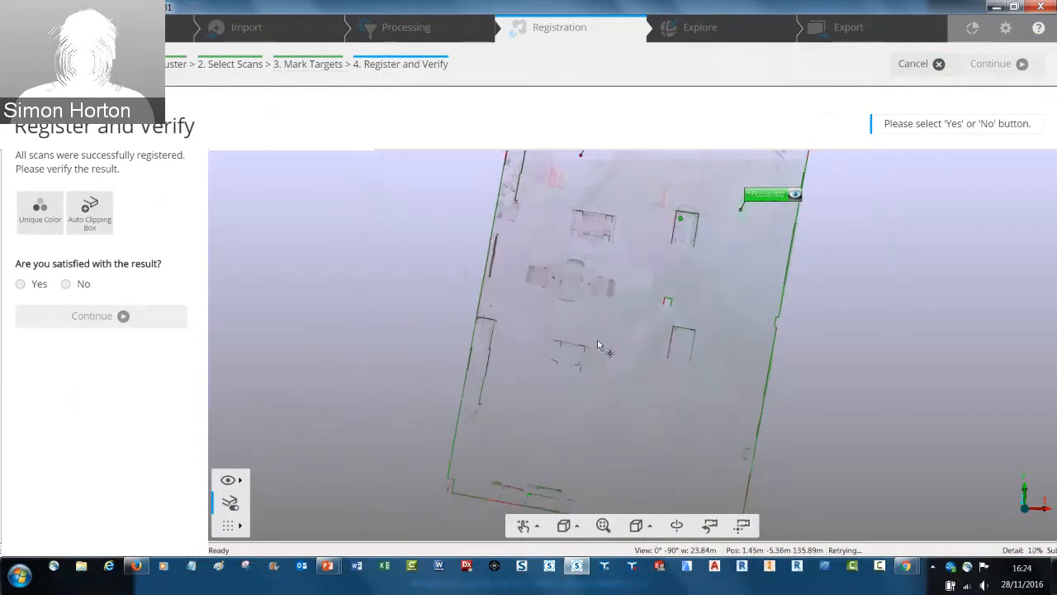
scroll(451, 337, "up", 5)
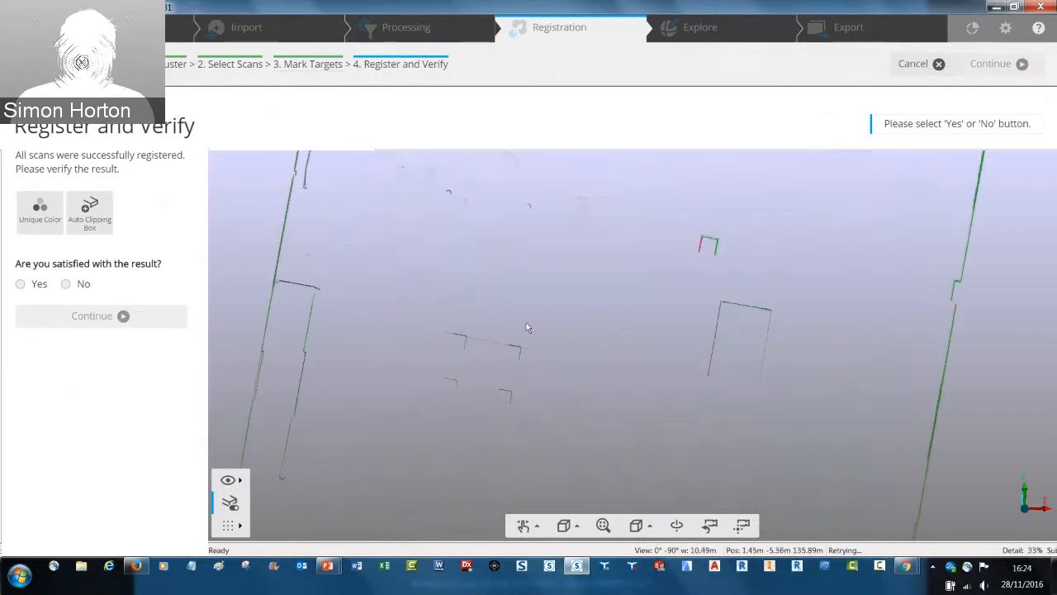
scroll(526, 328, "down", 3)
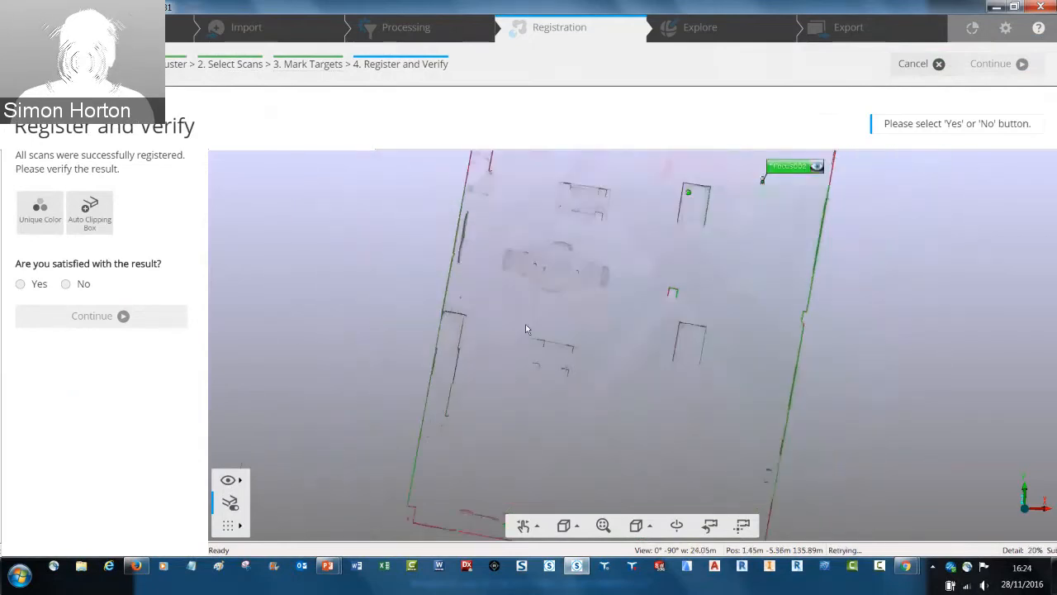
scroll(526, 325, "down", 1)
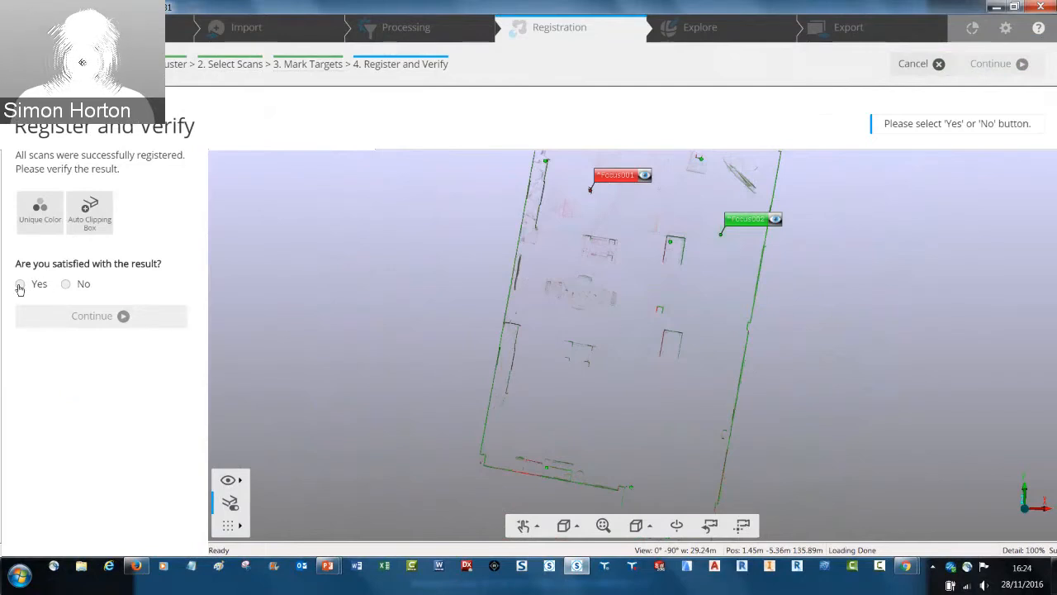
left_click(19, 285)
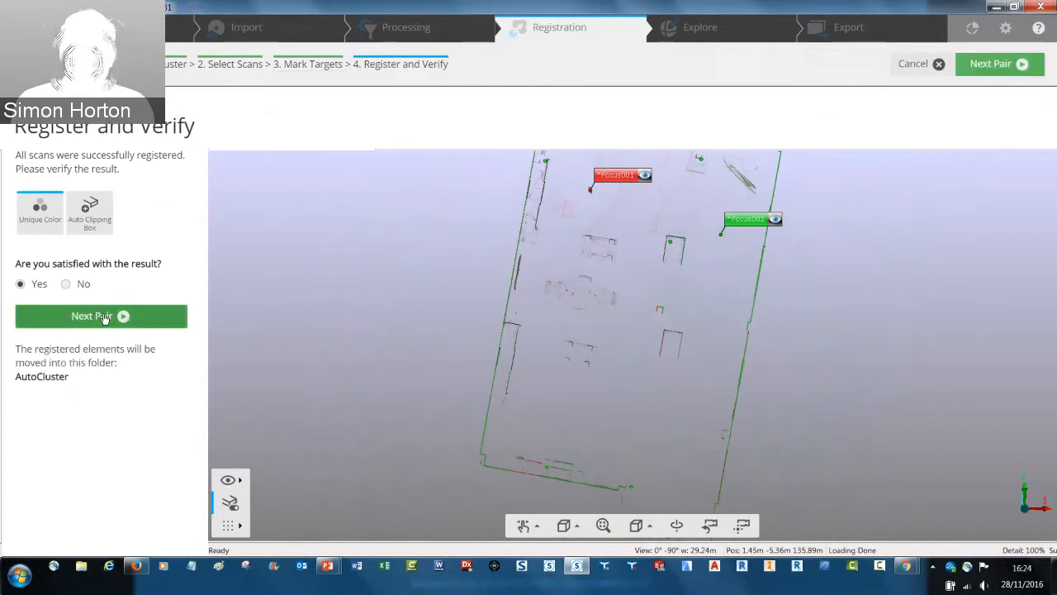
left_click(104, 315)
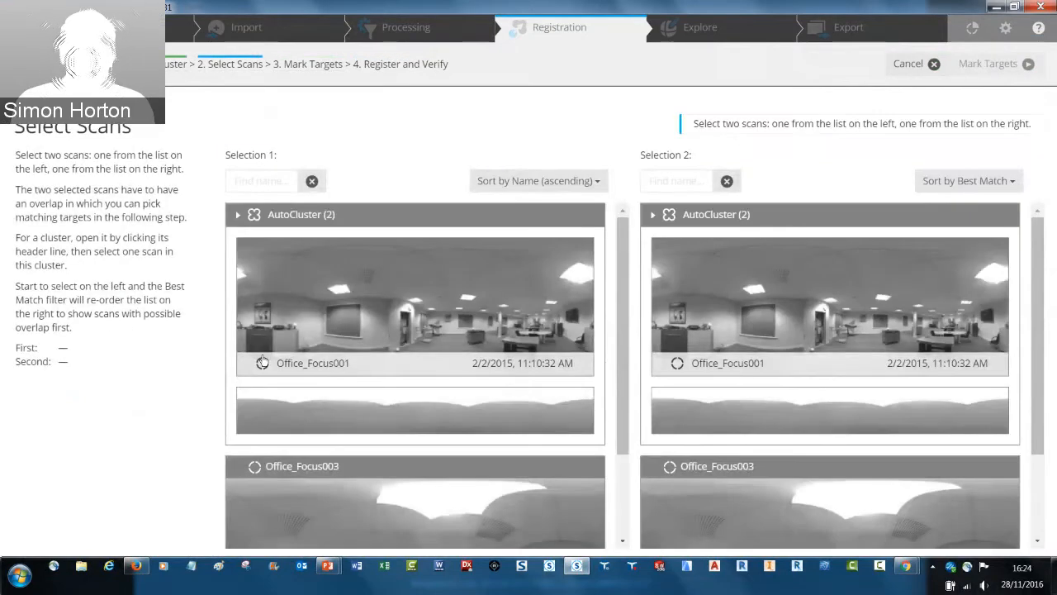
Pair Office_Focus002 from AutoCluster with Office_Focus003 and proceed to marking targets
left_click(405, 408)
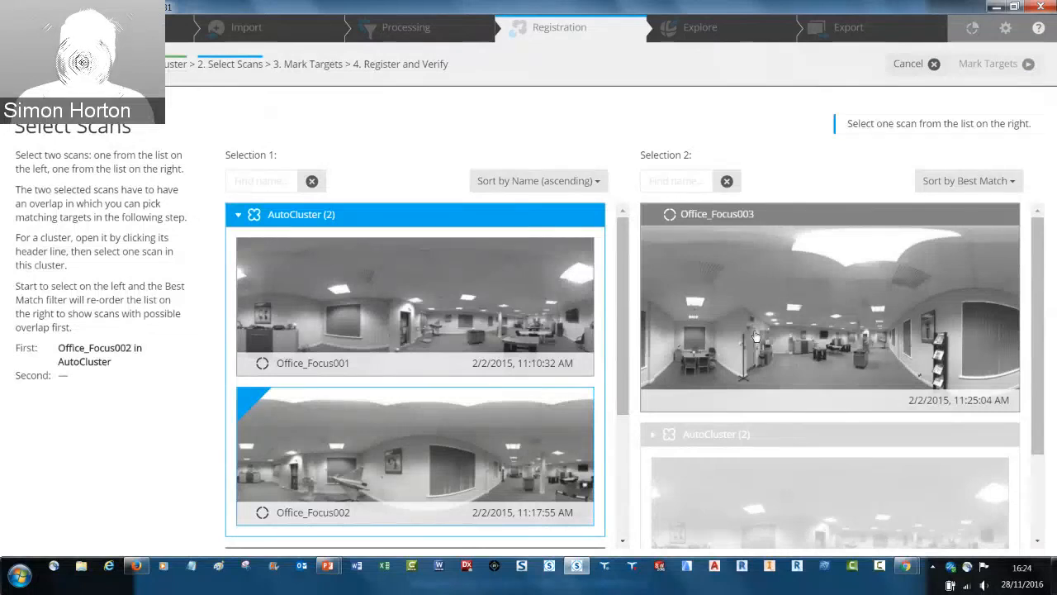
left_click(793, 320)
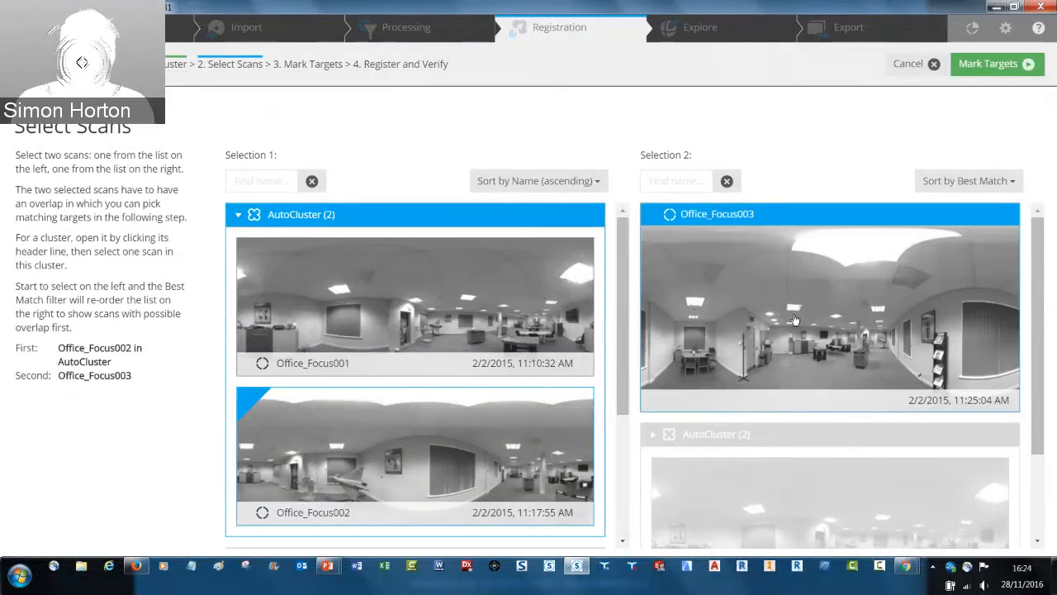
left_click(986, 66)
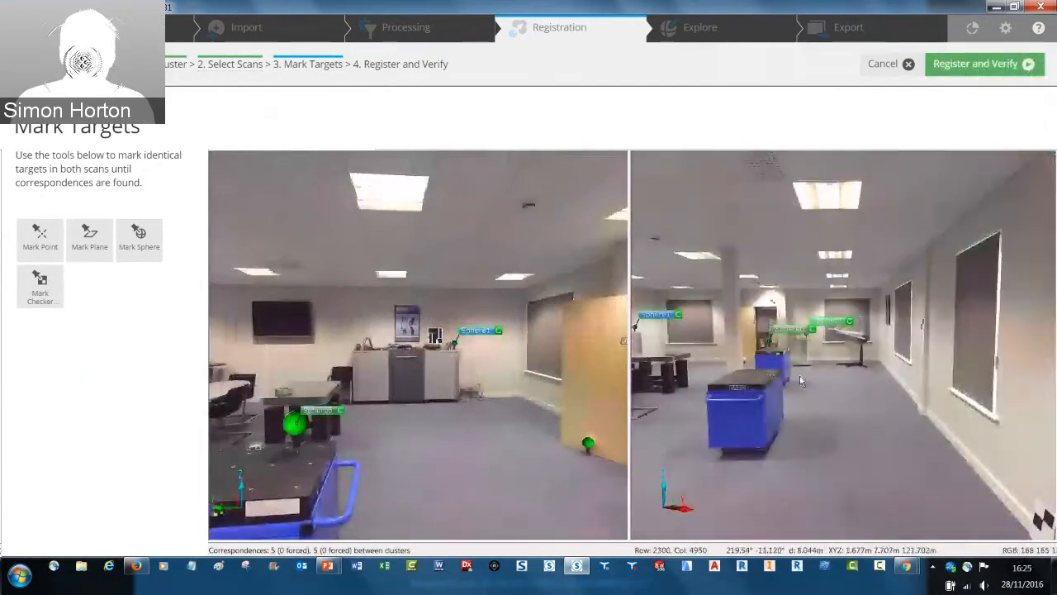
Register Office_Focus003 to the AutoCluster with cluster positions adjusted, and finish the manual registration as satisfactory
left_click_drag(745, 371, 722, 366)
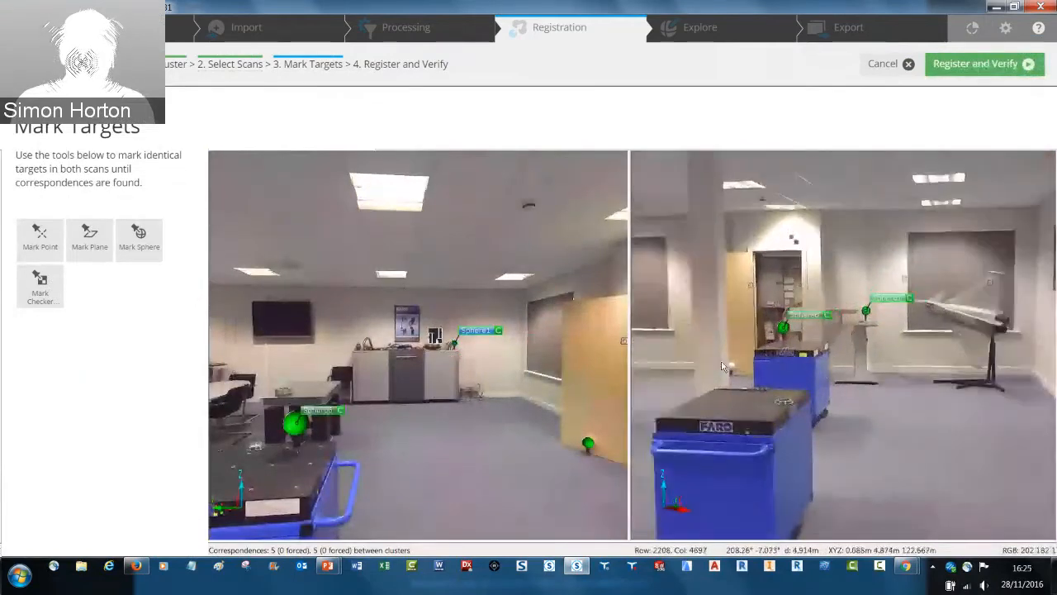
scroll(721, 366, "up", 3)
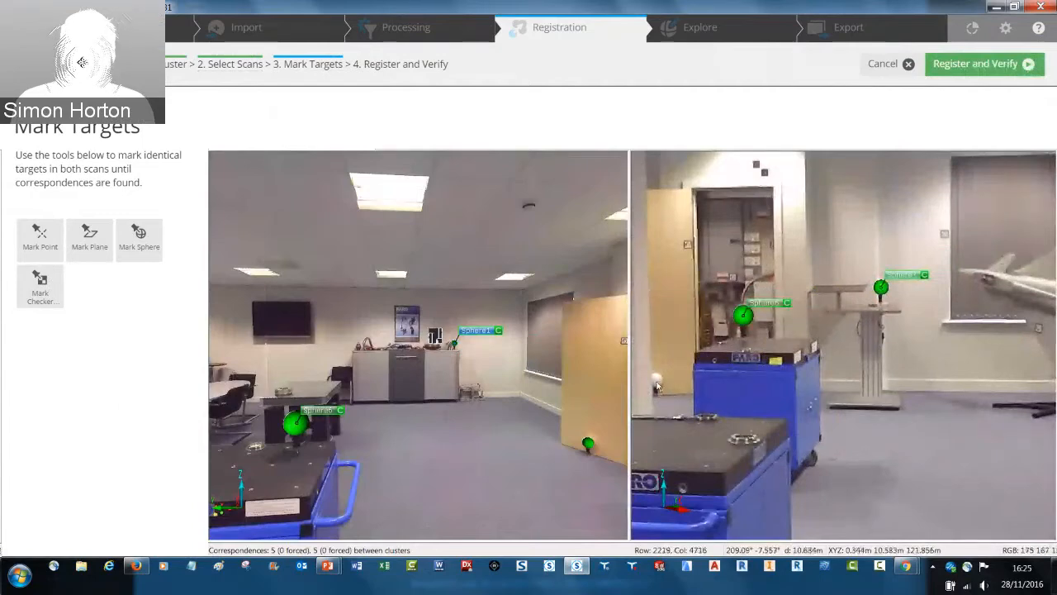
left_click_drag(657, 386, 677, 379)
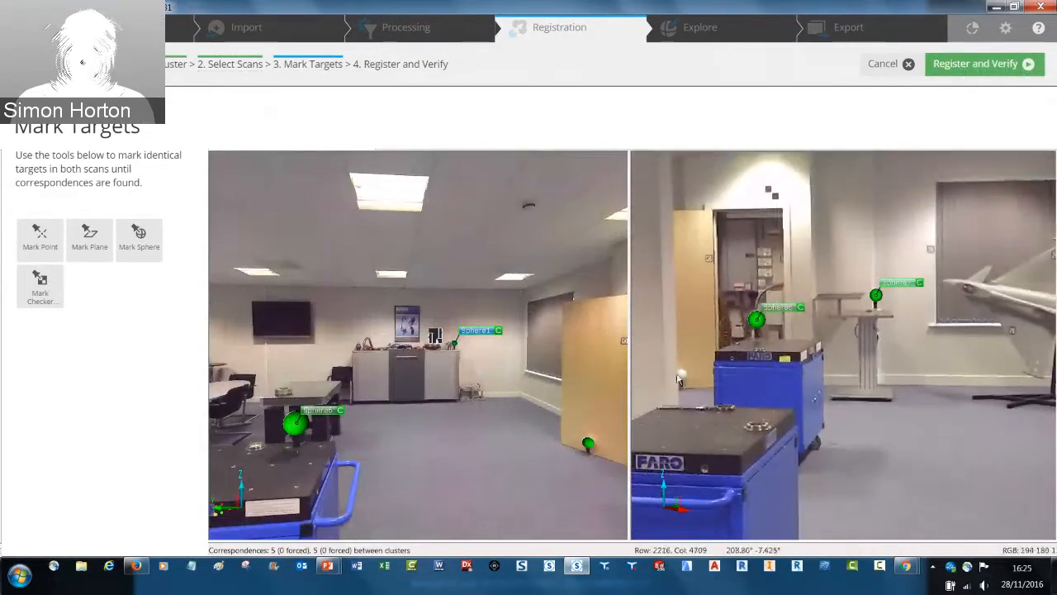
left_click_drag(678, 379, 761, 361)
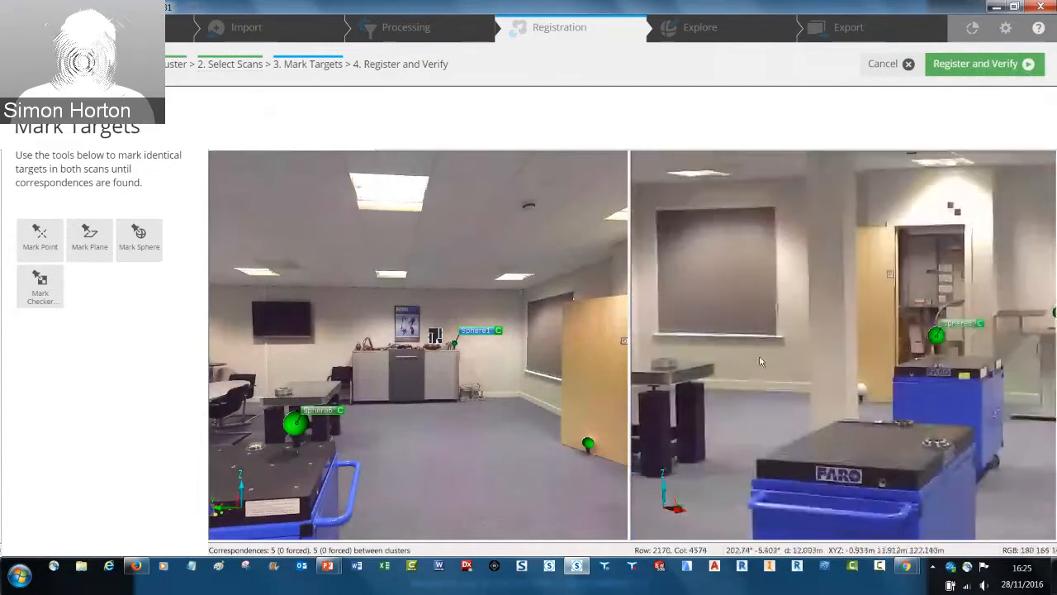
left_click(977, 64)
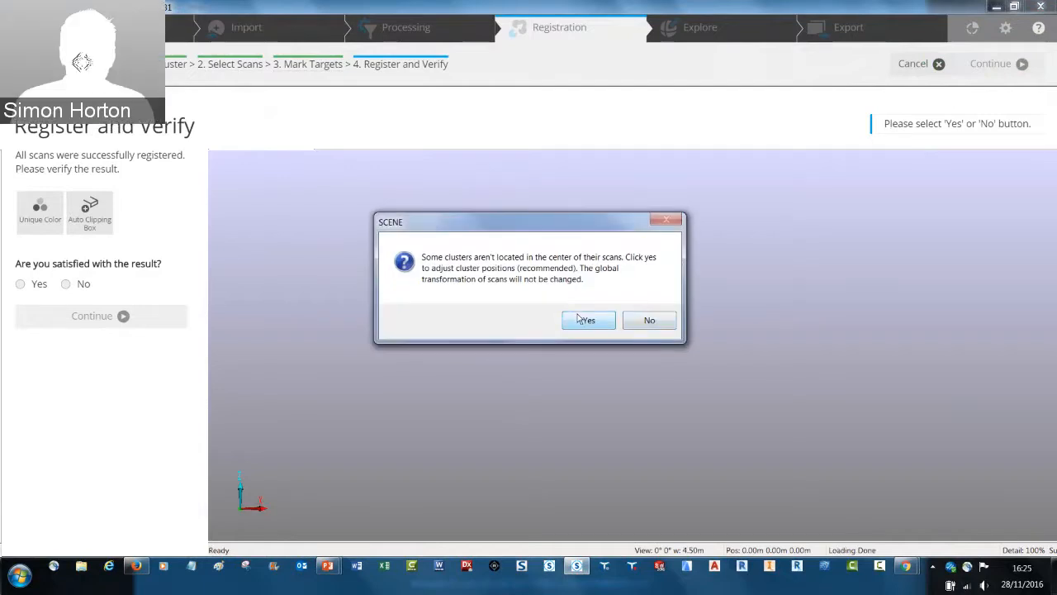
left_click(579, 322)
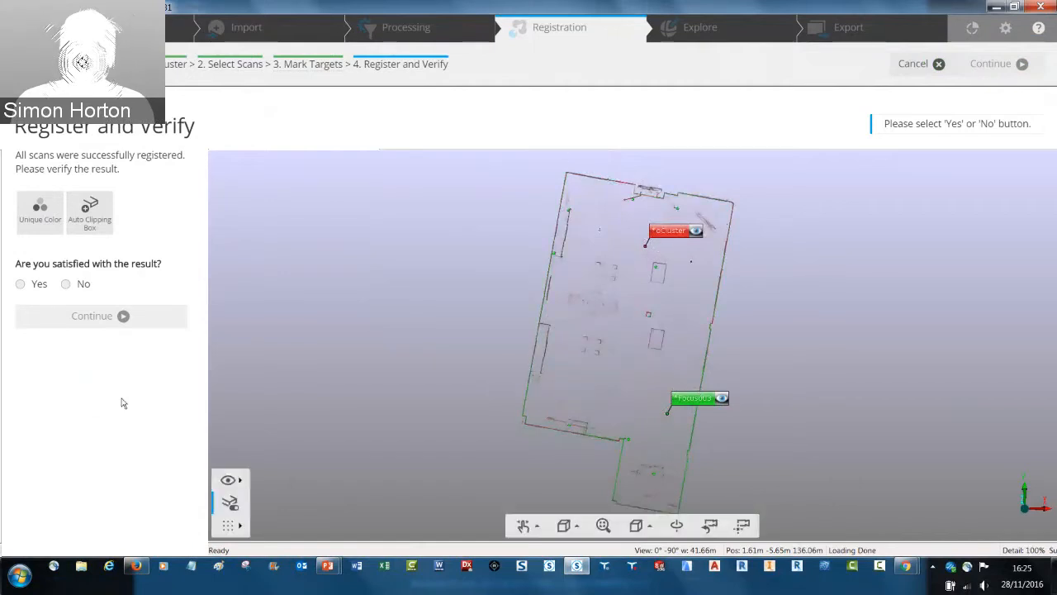
left_click(20, 285)
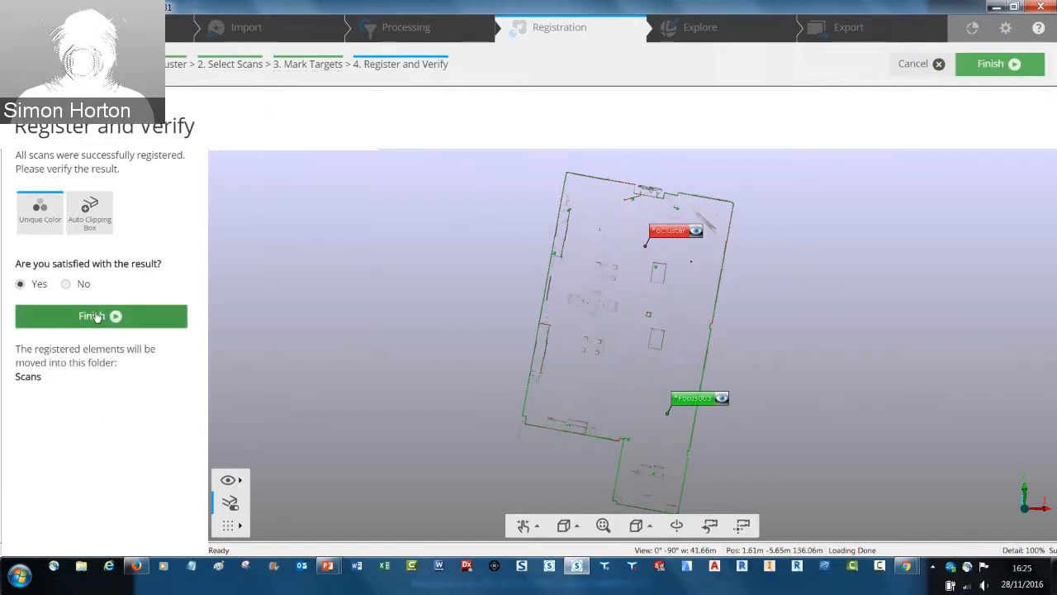
left_click(147, 326)
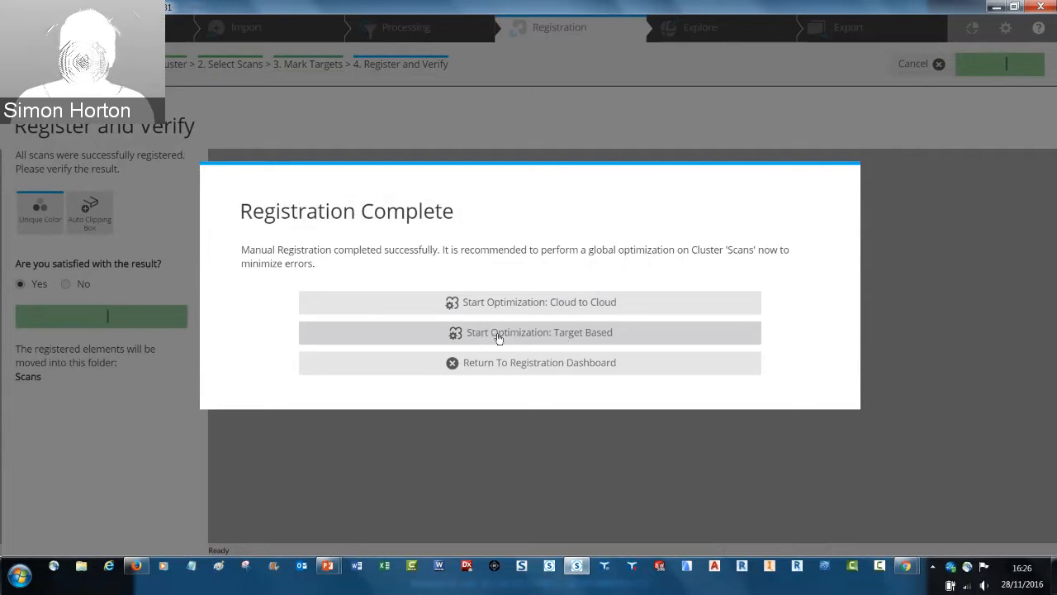
Run the target-based optimization on the Scans cluster, mark all scans as registered correctly and finish the registration
left_click(547, 334)
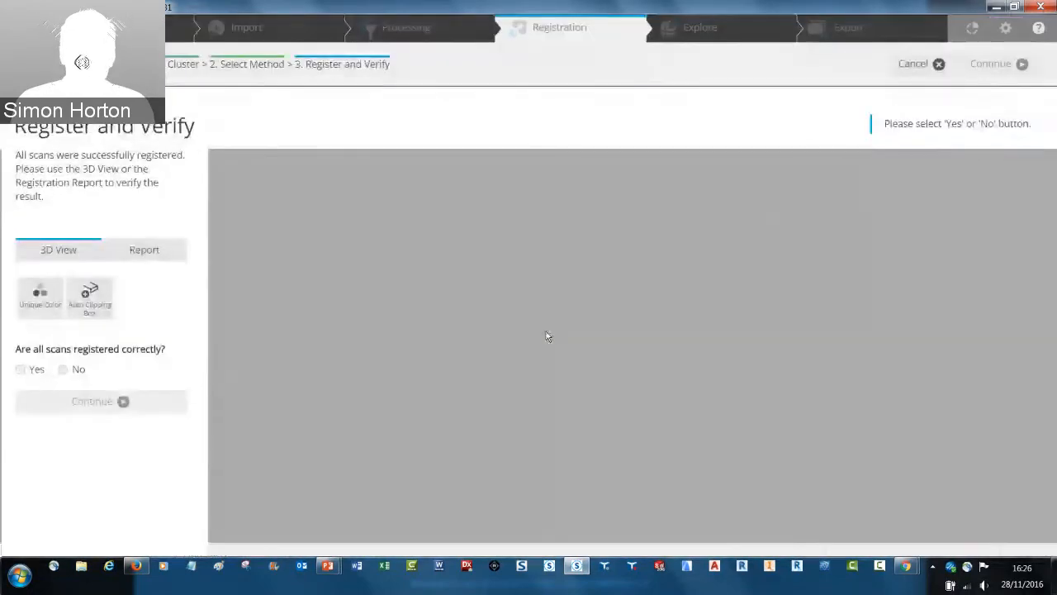
left_click(19, 370)
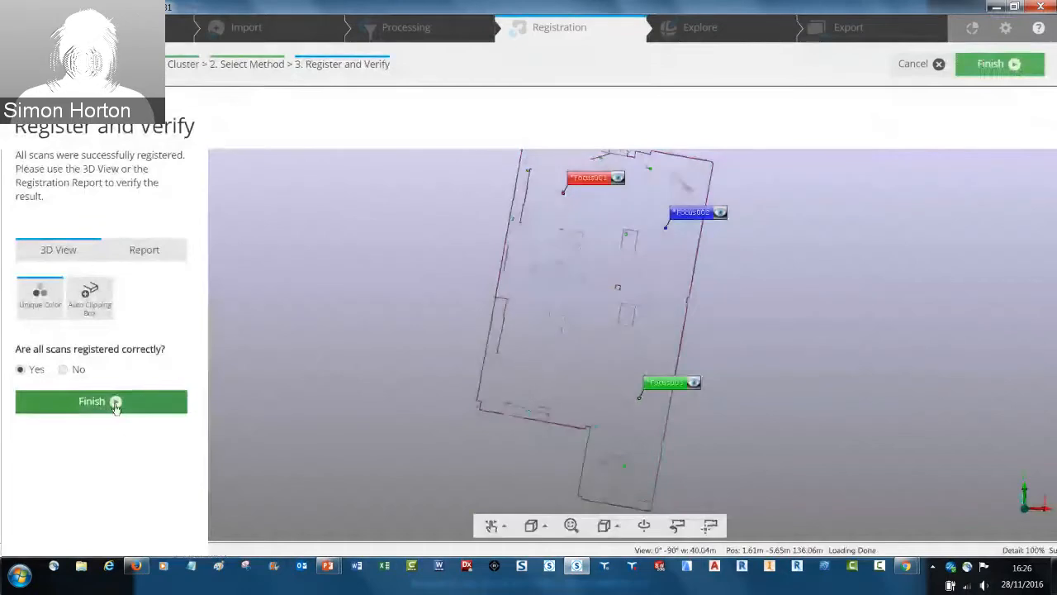
left_click(116, 403)
Inspect the registered office point cloud in the Explore 3D view from outside and from inside the room
left_click(694, 32)
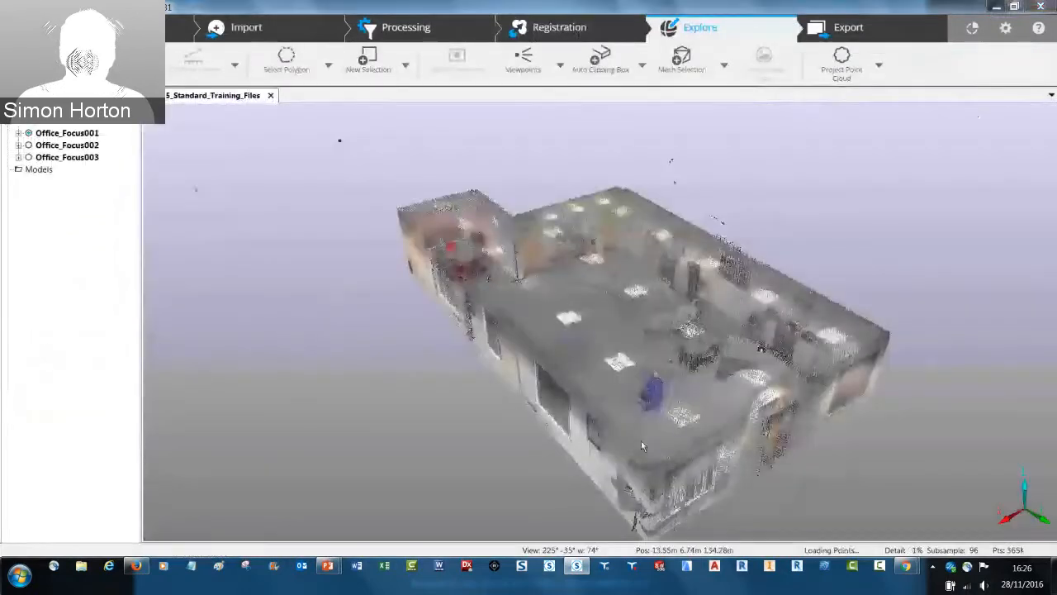
left_click_drag(640, 426, 646, 416)
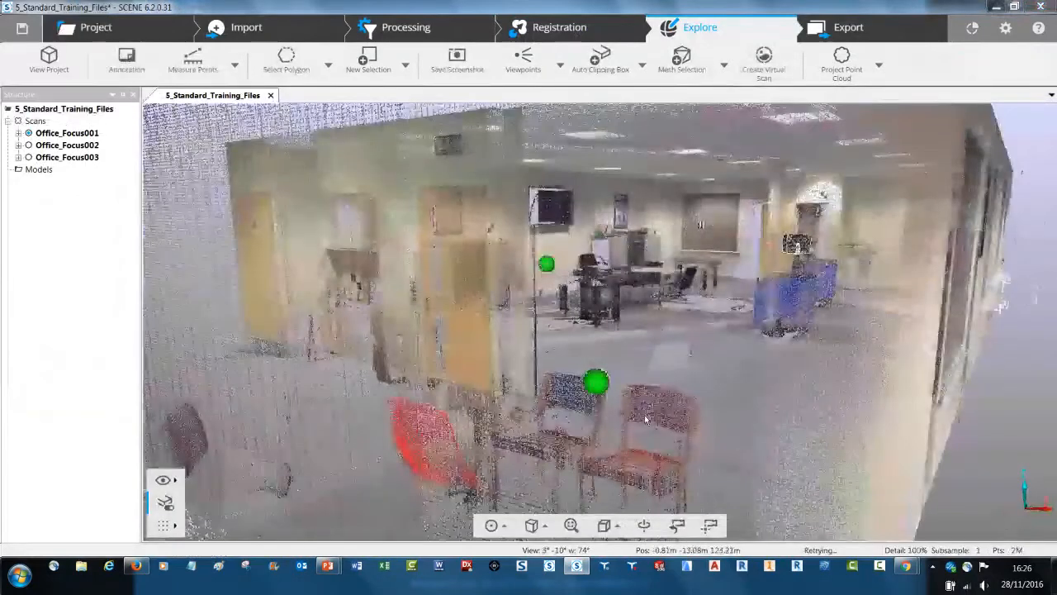
scroll(644, 415, "up", 5)
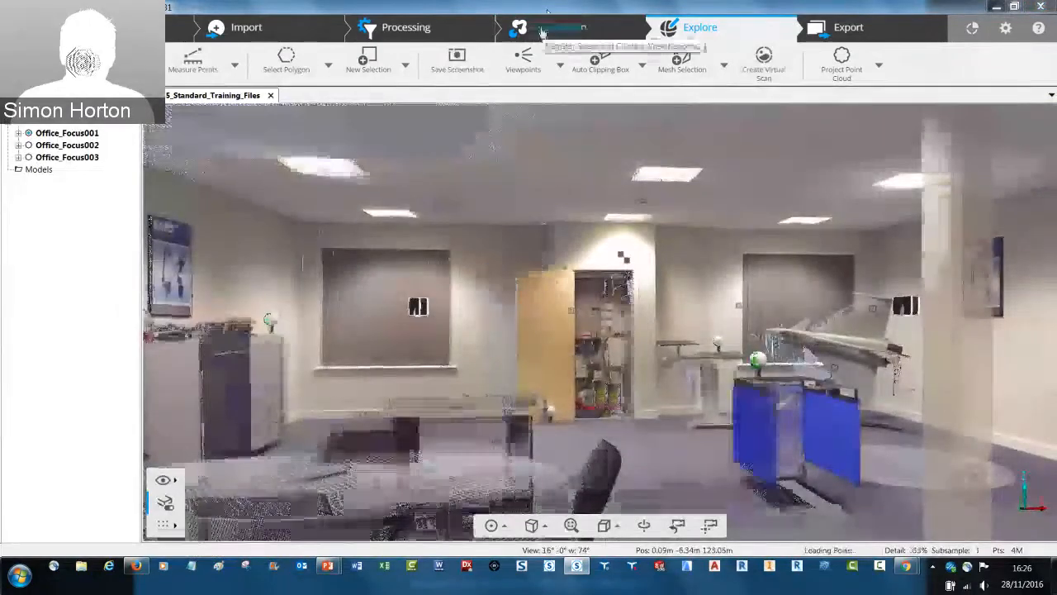
Bring up the surveyed points import for .cor and .csv files on the registration page, and close it without importing
left_click(542, 31)
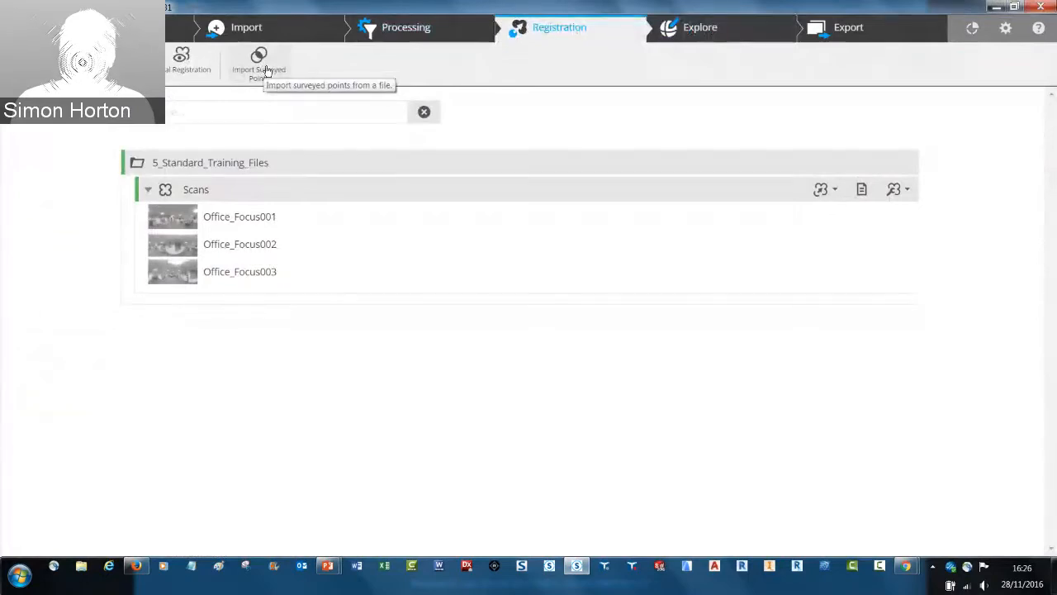
left_click(264, 66)
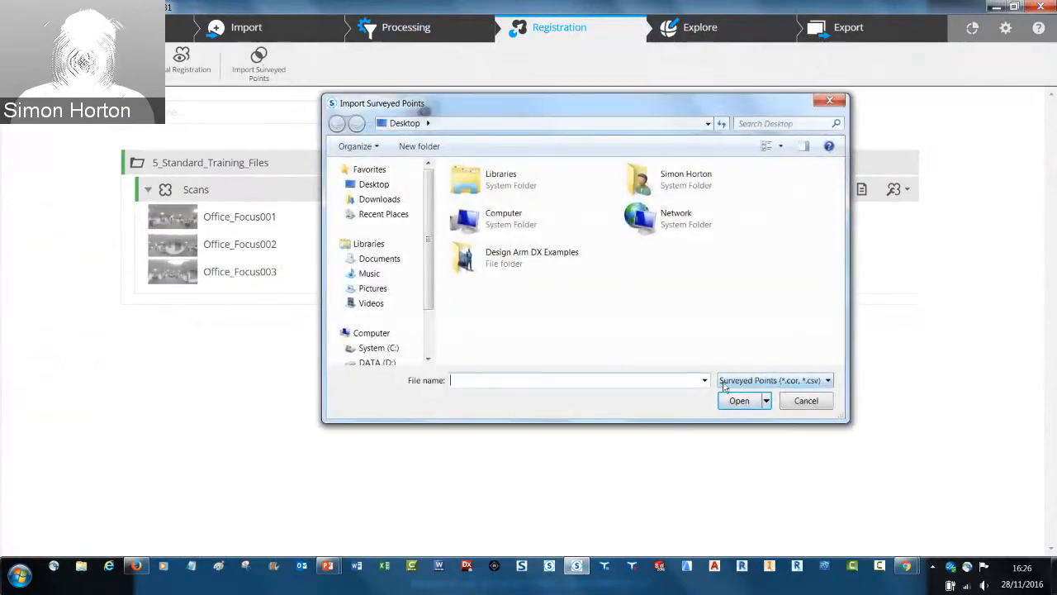
left_click(806, 402)
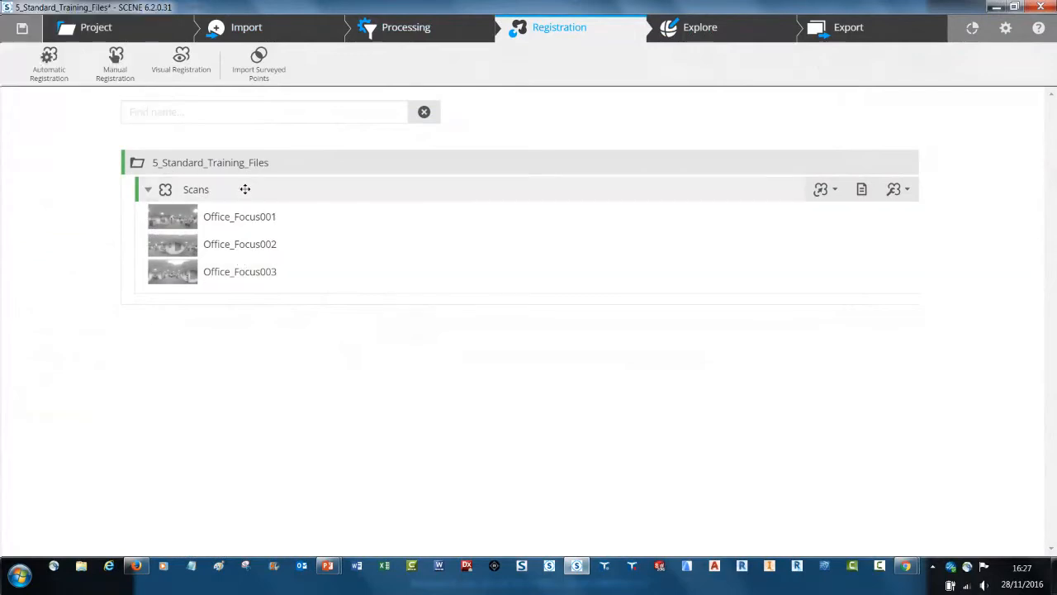
Start a visual registration of the Scans cluster using the Cloud to Cloud method and proceed to placing the scans
left_click(180, 62)
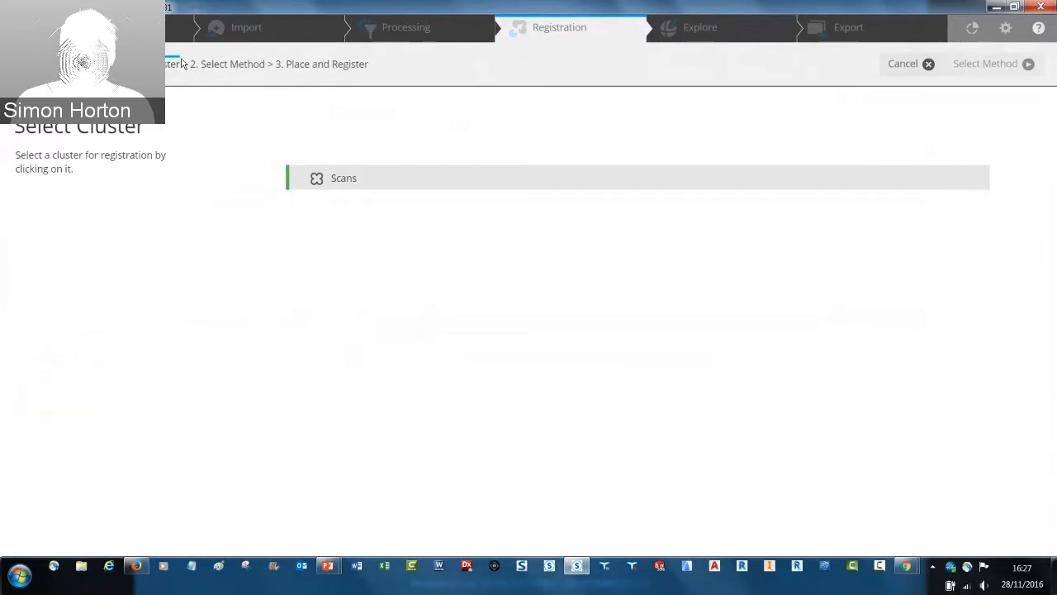
left_click(339, 182)
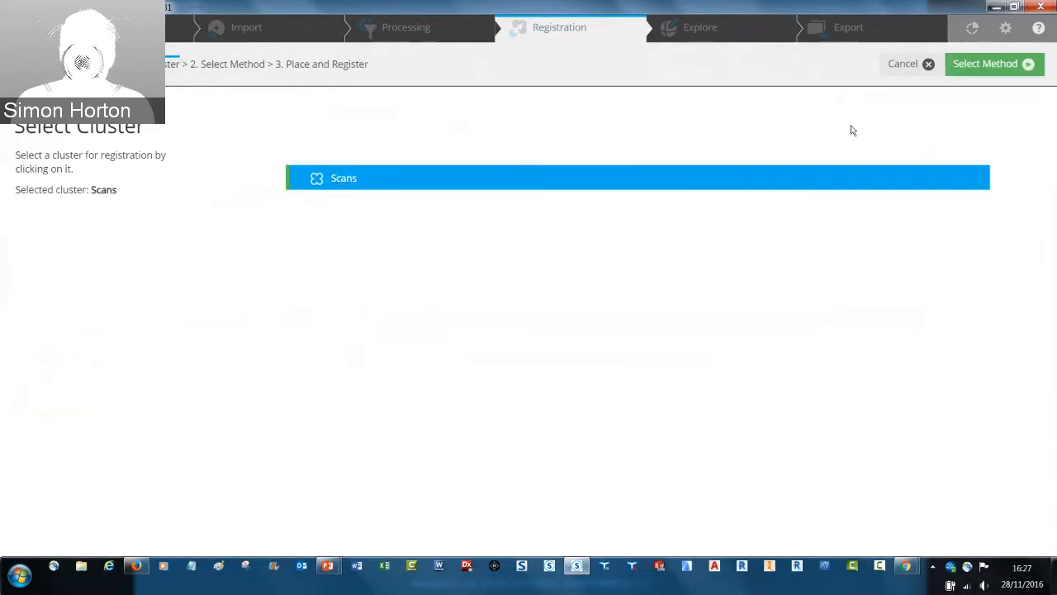
left_click(996, 68)
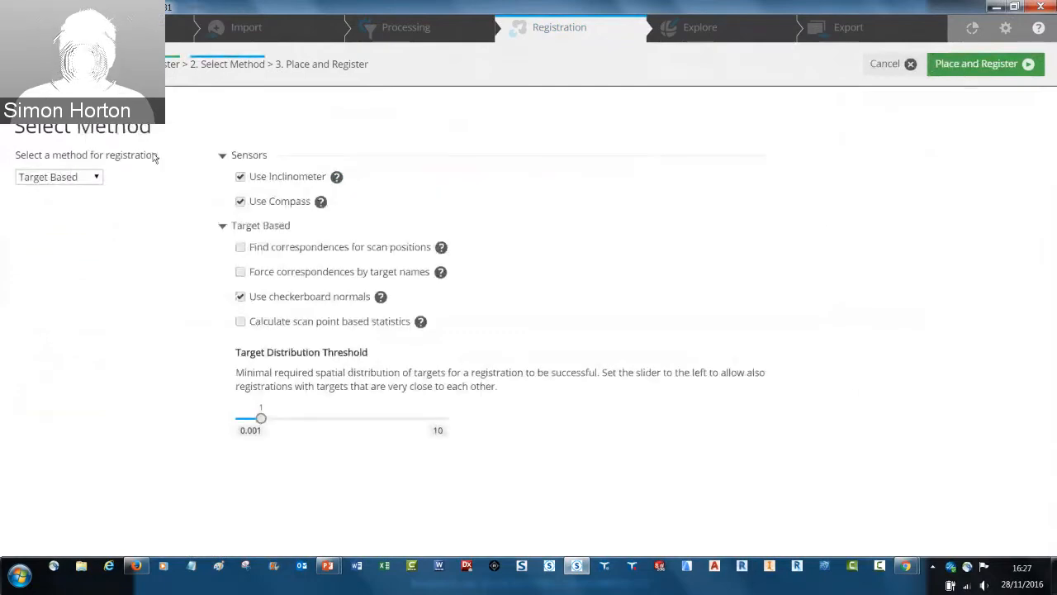
left_click(58, 176)
left_click(81, 207)
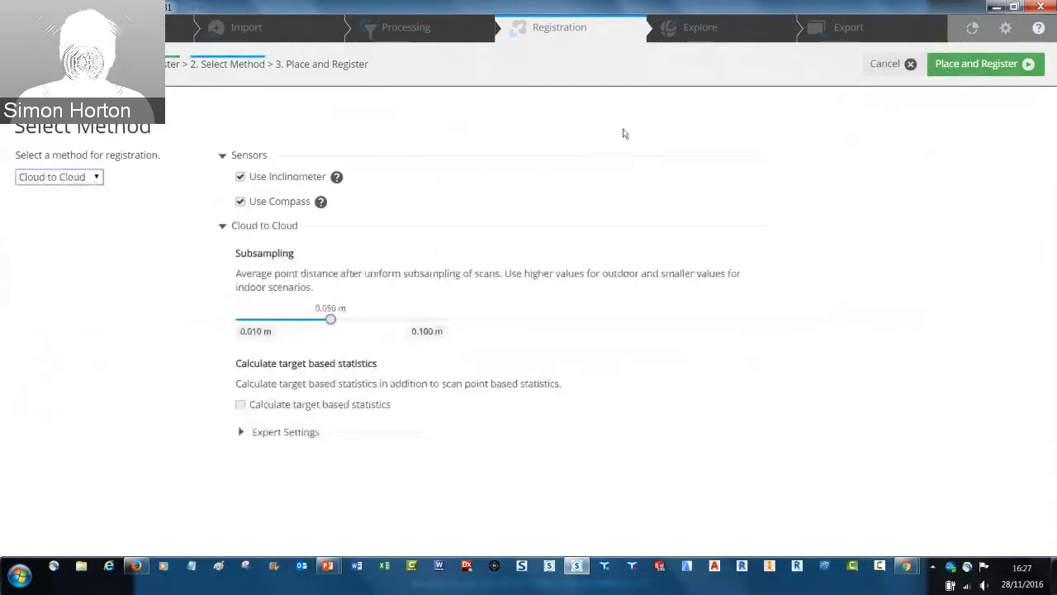
left_click(972, 66)
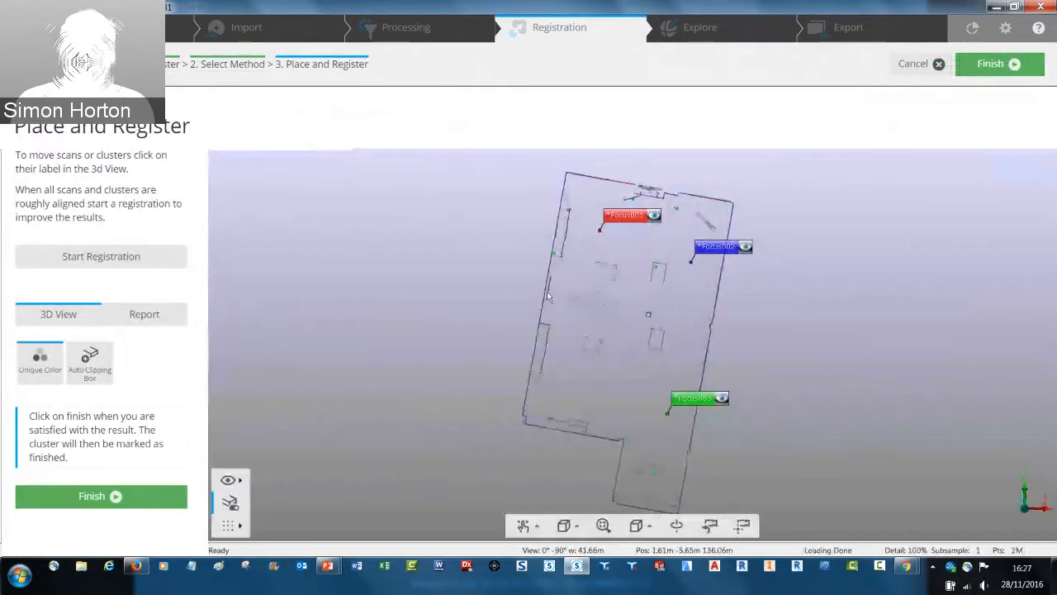
Select Office_Focus001 to show its move and rotate handles, and cancel the visual registration
left_click(622, 216)
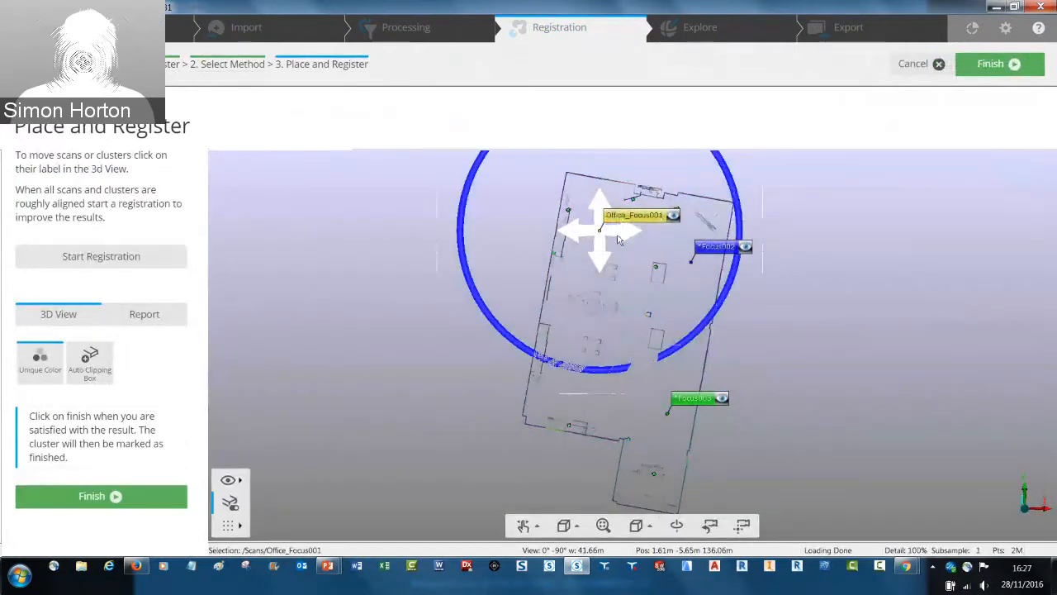
scroll(616, 237, "up", 3)
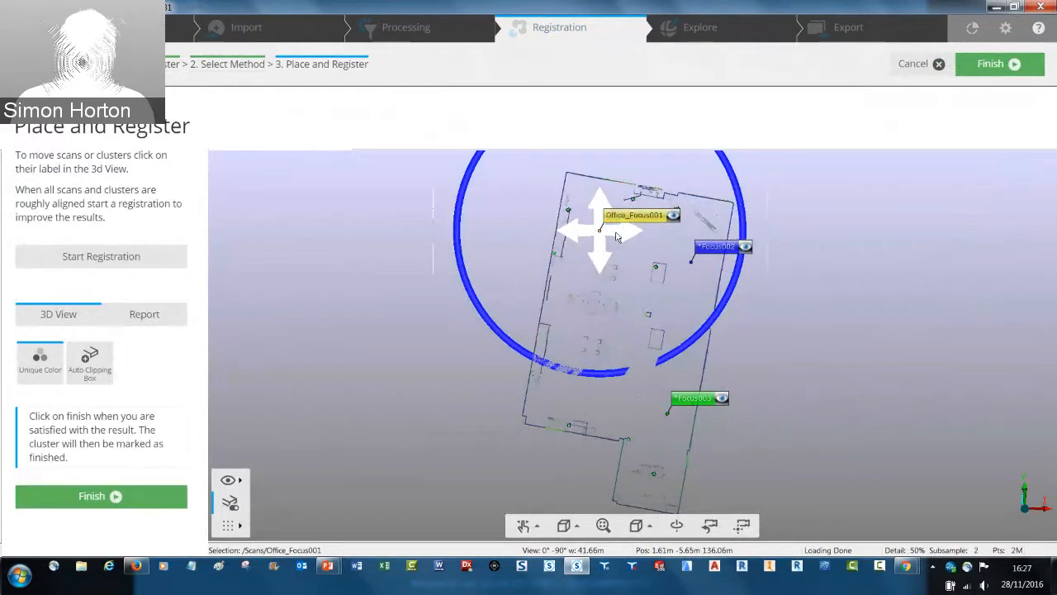
scroll(616, 237, "down", 6)
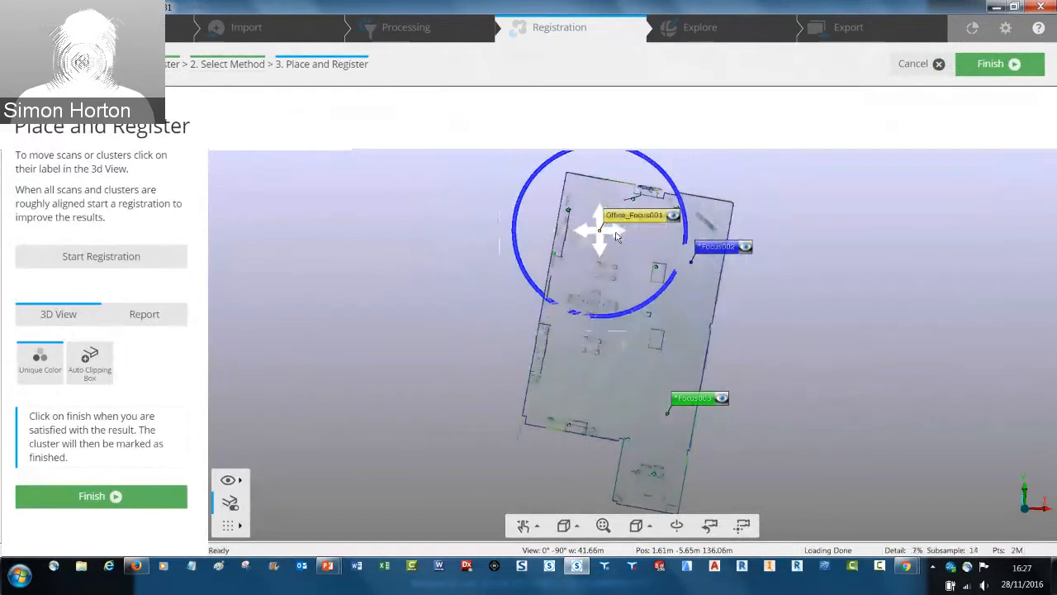
scroll(616, 237, "up", 4)
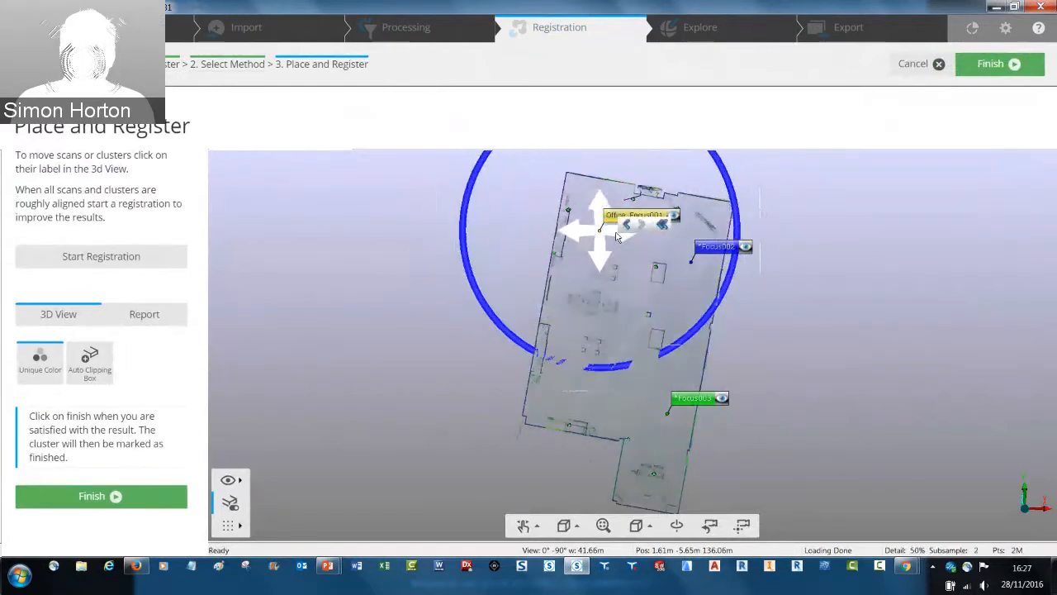
scroll(616, 237, "down", 3)
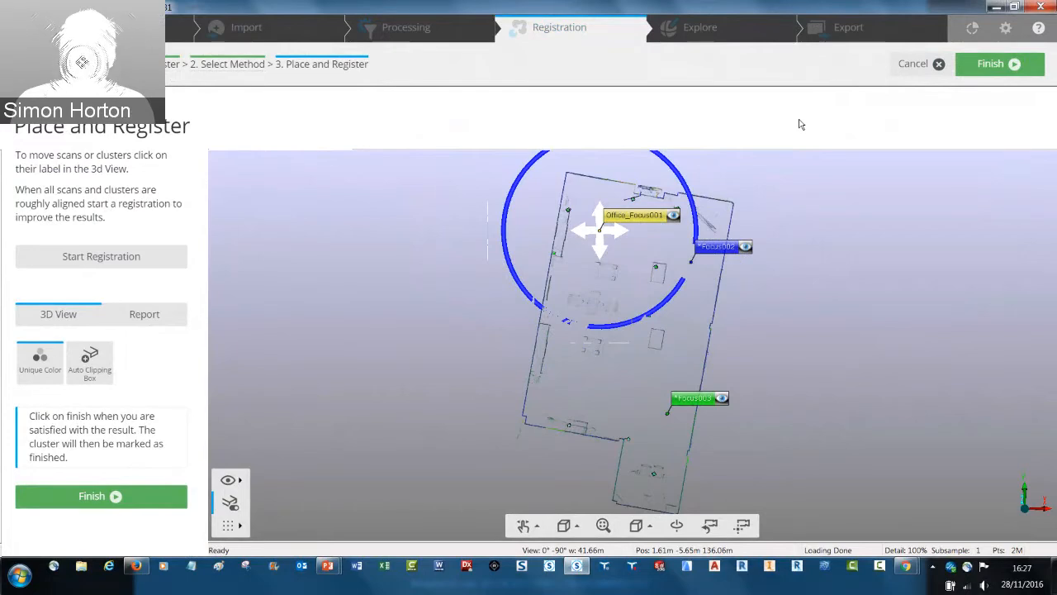
left_click(913, 65)
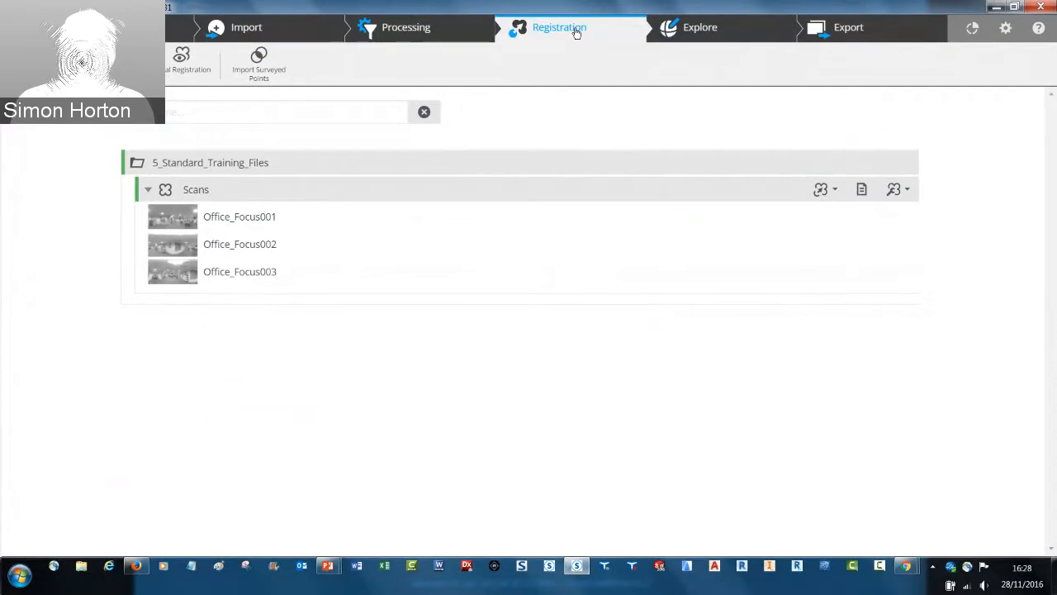
Share the project changes for WebShare Cloud data creation, review the export settings and cancel the export
left_click(702, 26)
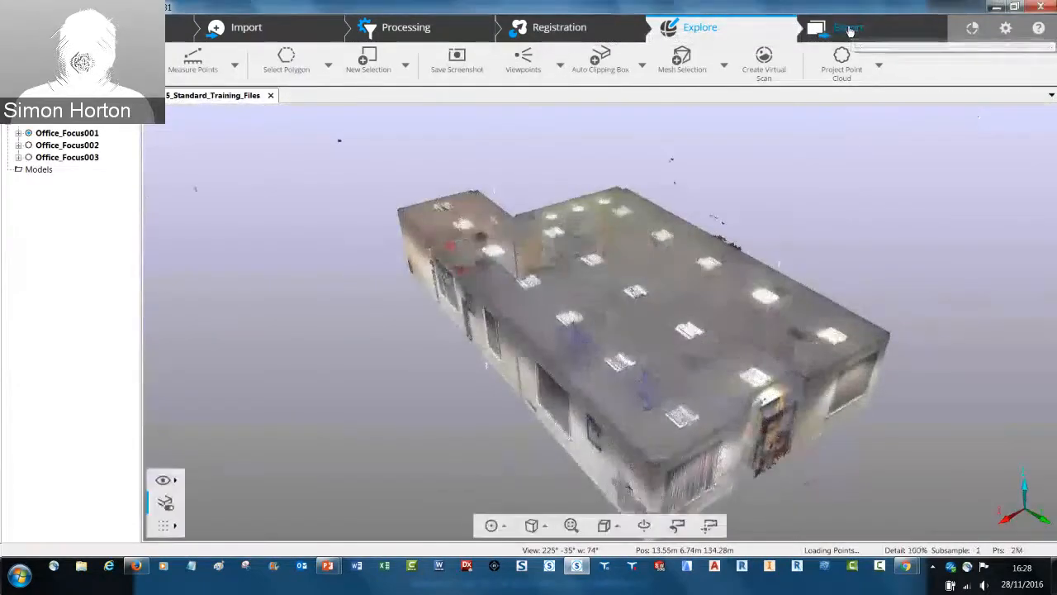
left_click(851, 29)
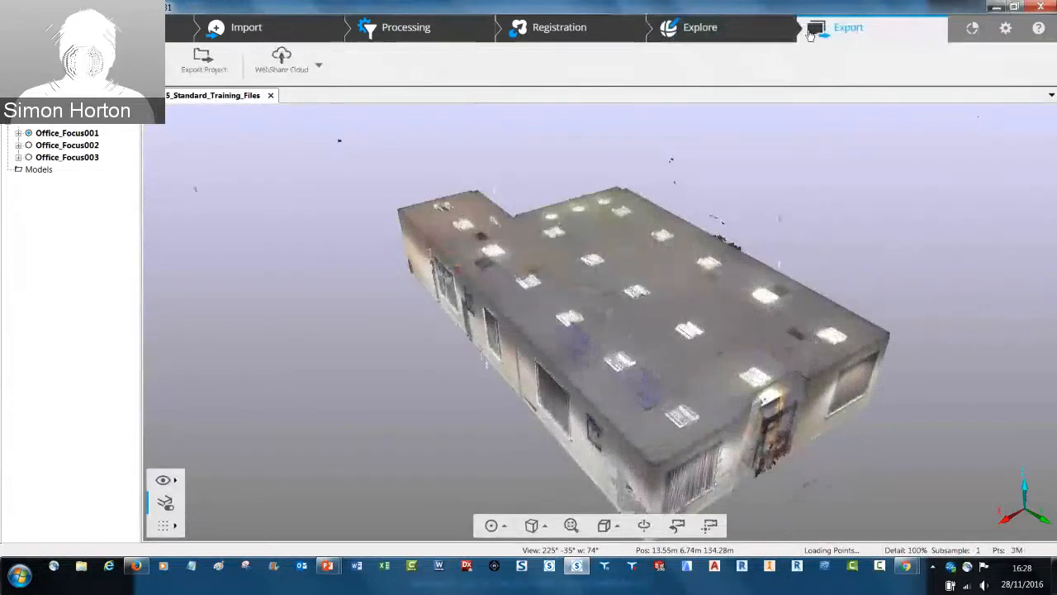
left_click(277, 71)
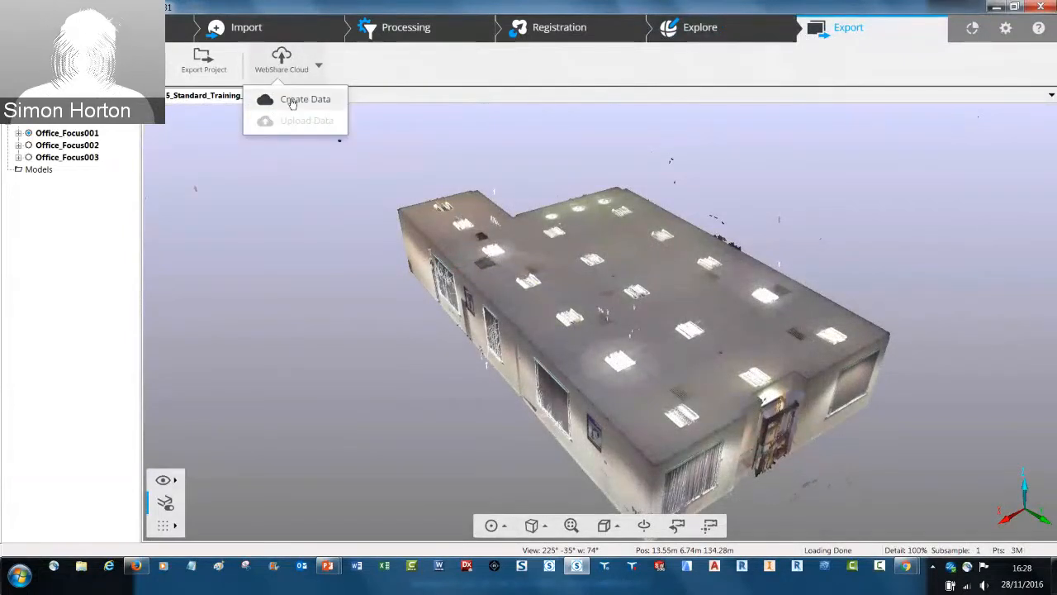
left_click(292, 100)
key("Return")
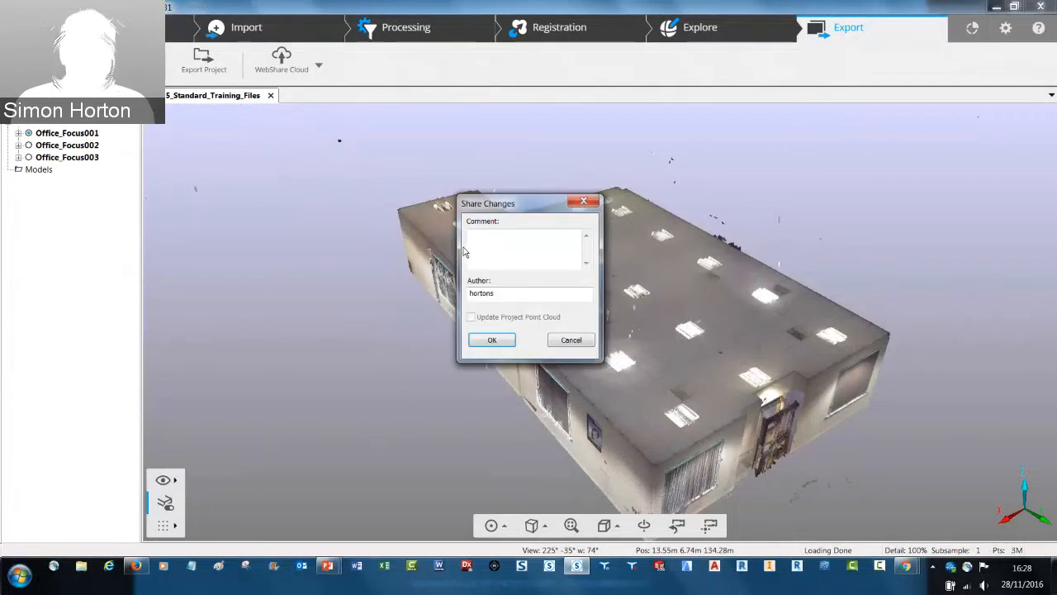
key("Return")
key("Return")
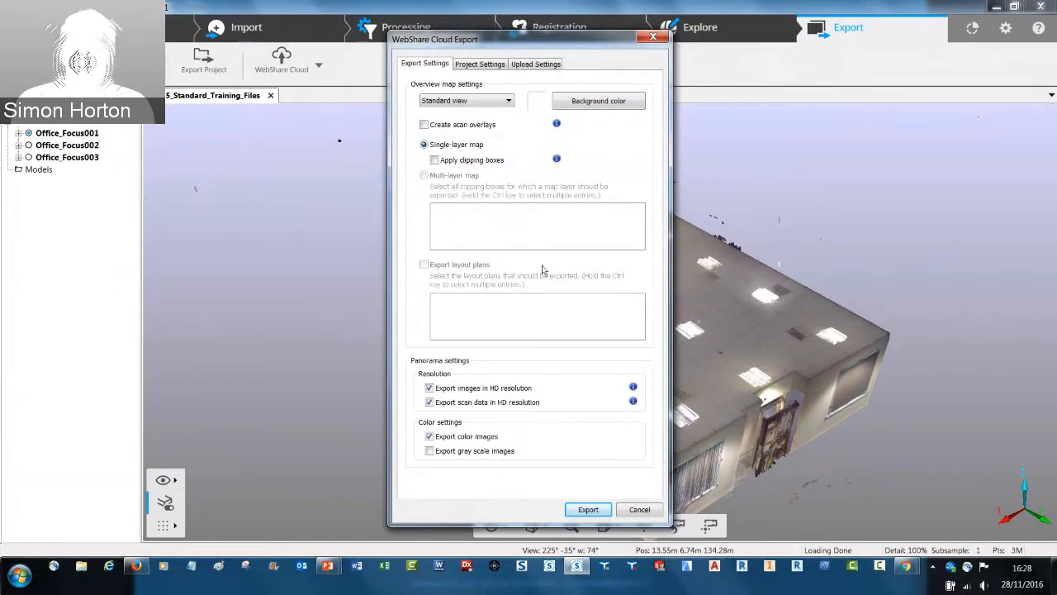
left_click(639, 510)
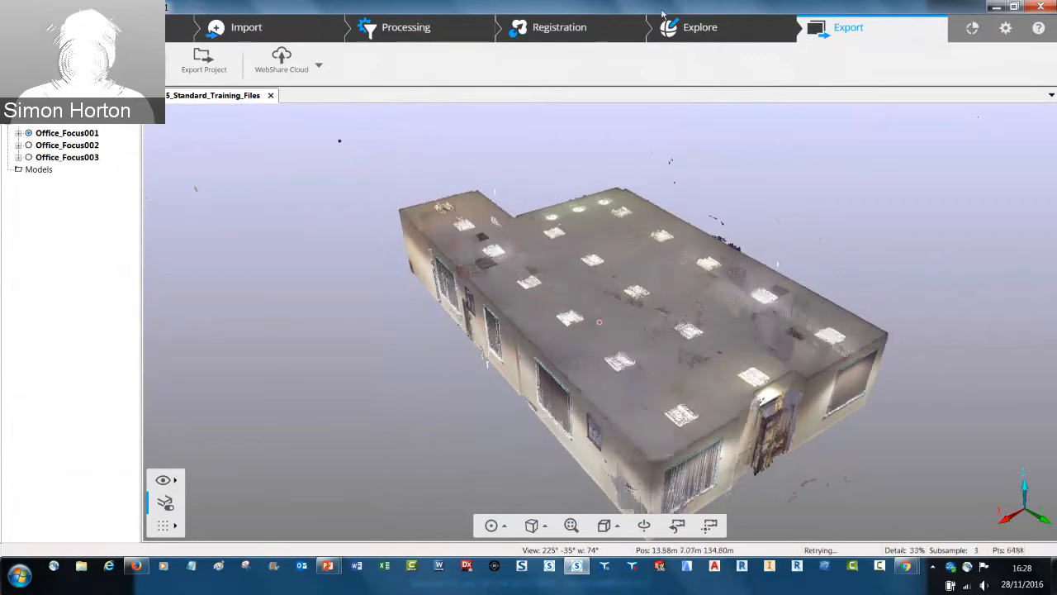
Create an automatic clipping box on the office point cloud and stretch its two opposite ends beyond the building
left_click(689, 28)
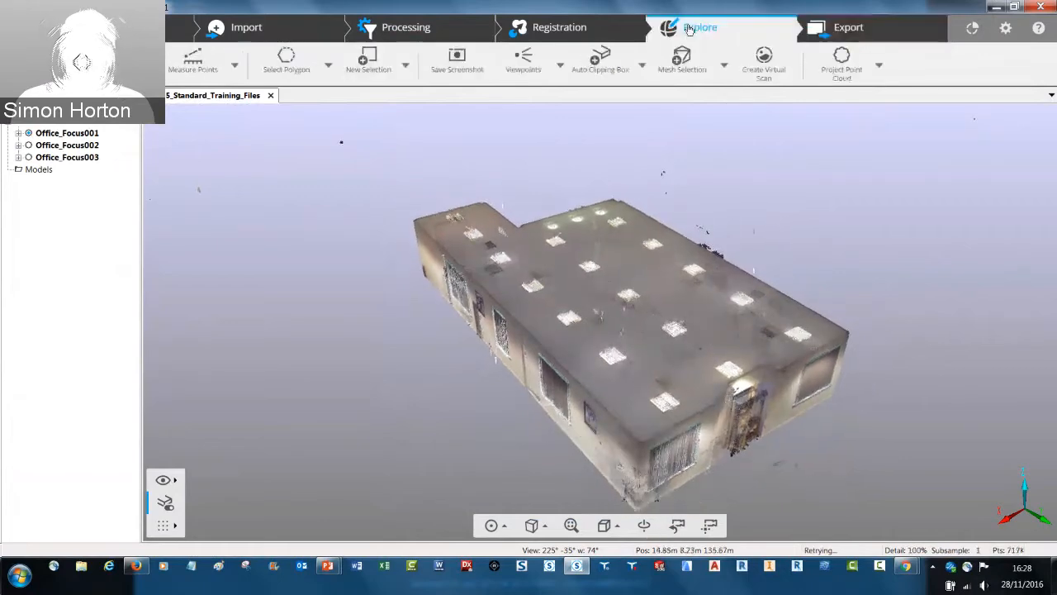
left_click(607, 66)
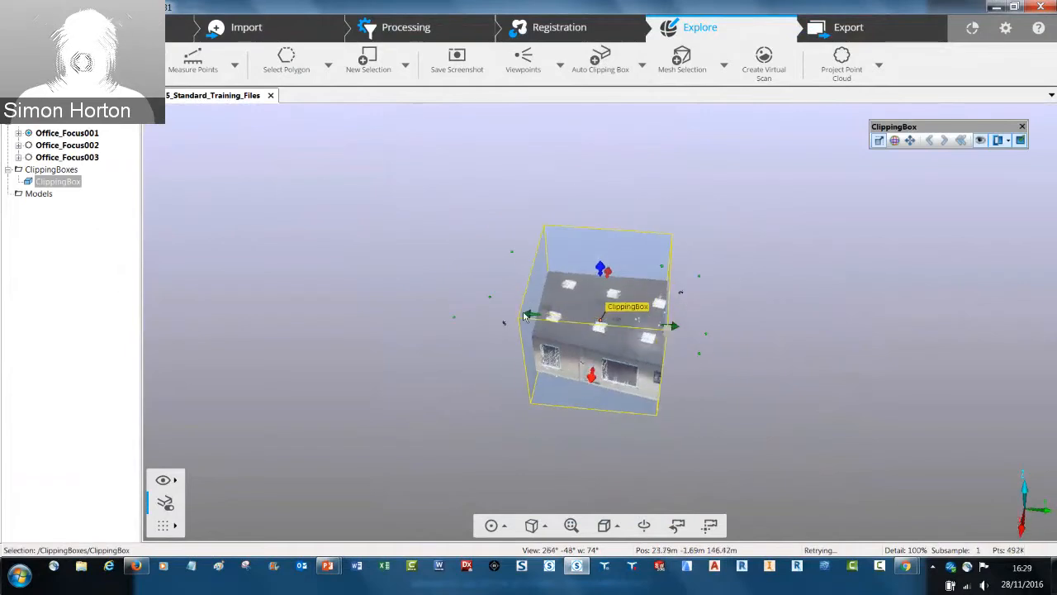
left_click_drag(534, 327, 331, 290)
left_click_drag(692, 328, 831, 330)
Rotate the clipping box about its vertical axis to bring it closer to the building's wall direction
left_click_drag(610, 184, 835, 213)
left_click(894, 140)
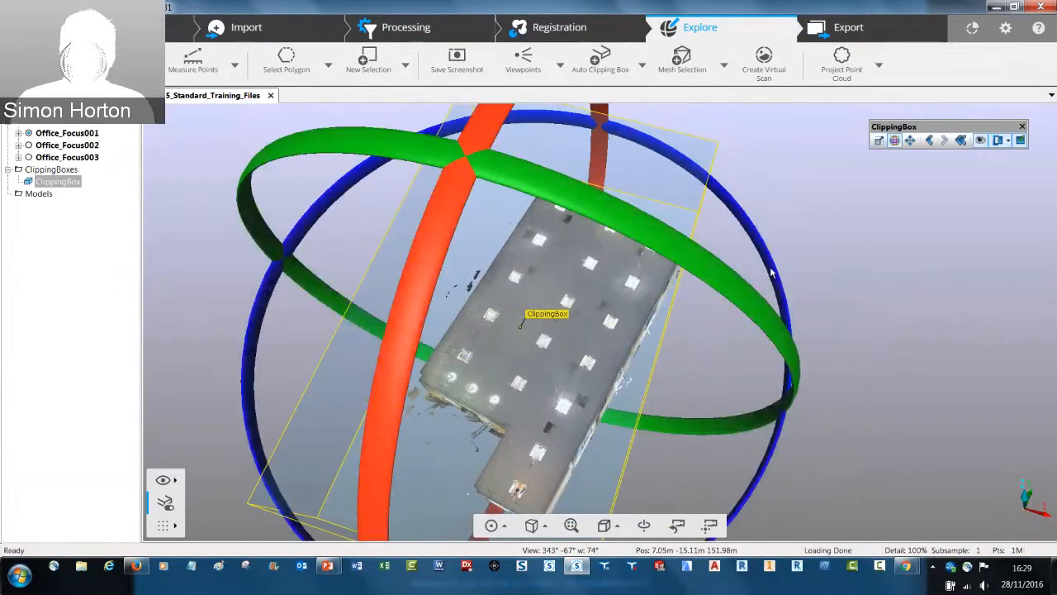
left_click_drag(771, 270, 777, 318)
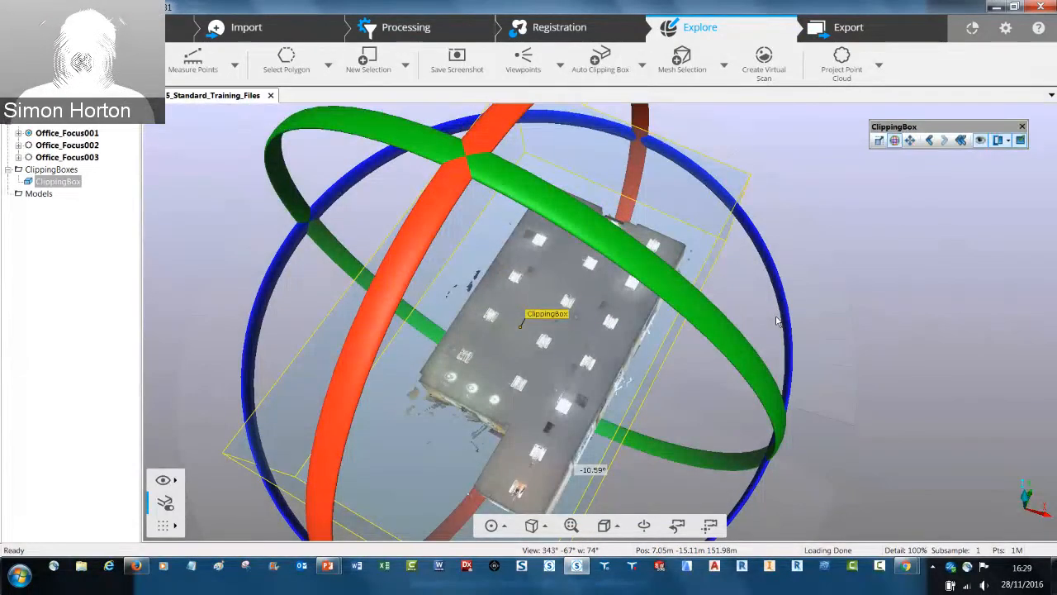
Lower the clipping box's top to cut away the ceiling and leave a thin slice above the floor, and deselect the box
left_click(878, 140)
left_click_drag(596, 321, 492, 184)
left_click_drag(495, 224, 501, 306)
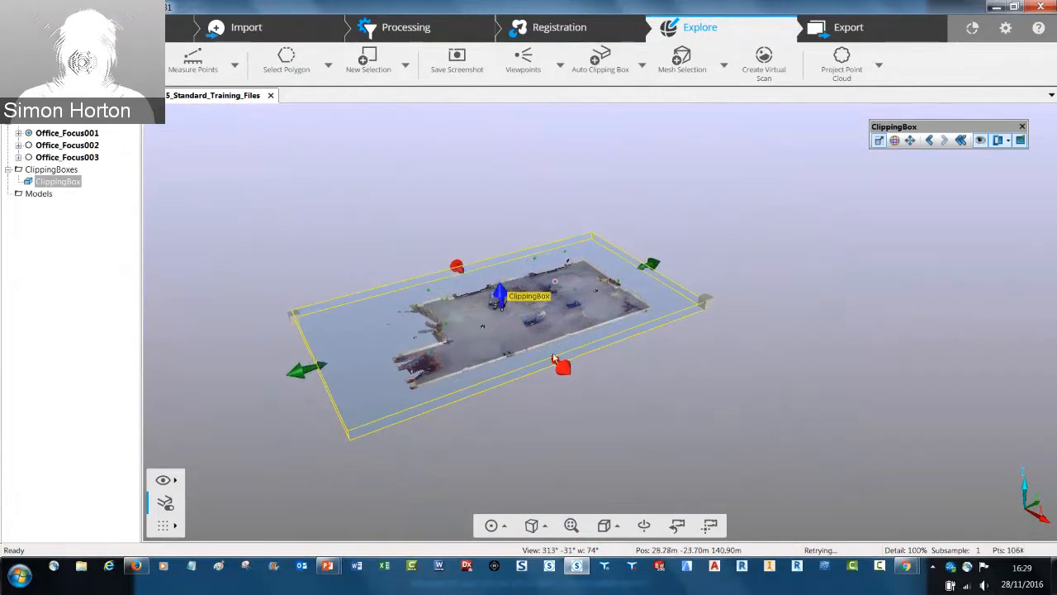
scroll(502, 306, "up", 5)
left_click_drag(729, 238, 792, 245)
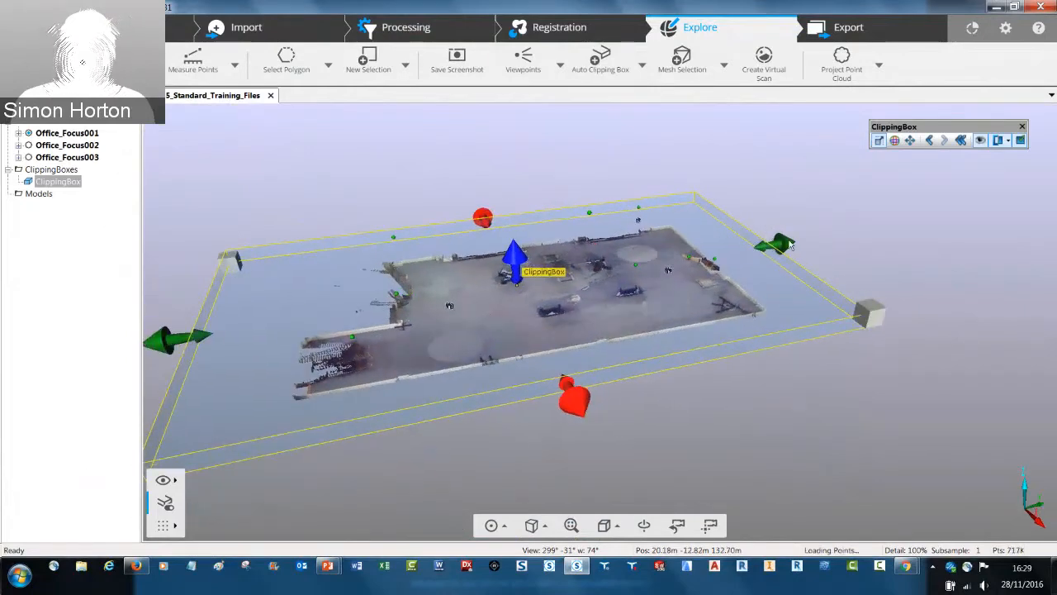
left_click_drag(698, 183, 715, 171)
left_click(749, 165)
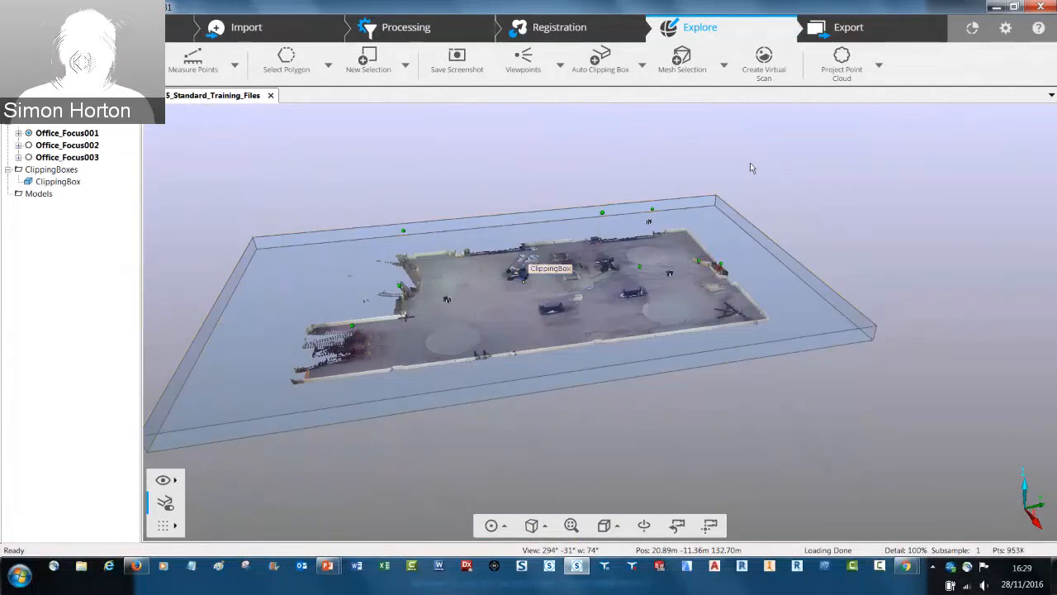
Hide the MatchedObjects layer in the project's visibility settings so the registration spheres disappear from the 3D view
right_click(755, 159)
left_click(782, 179)
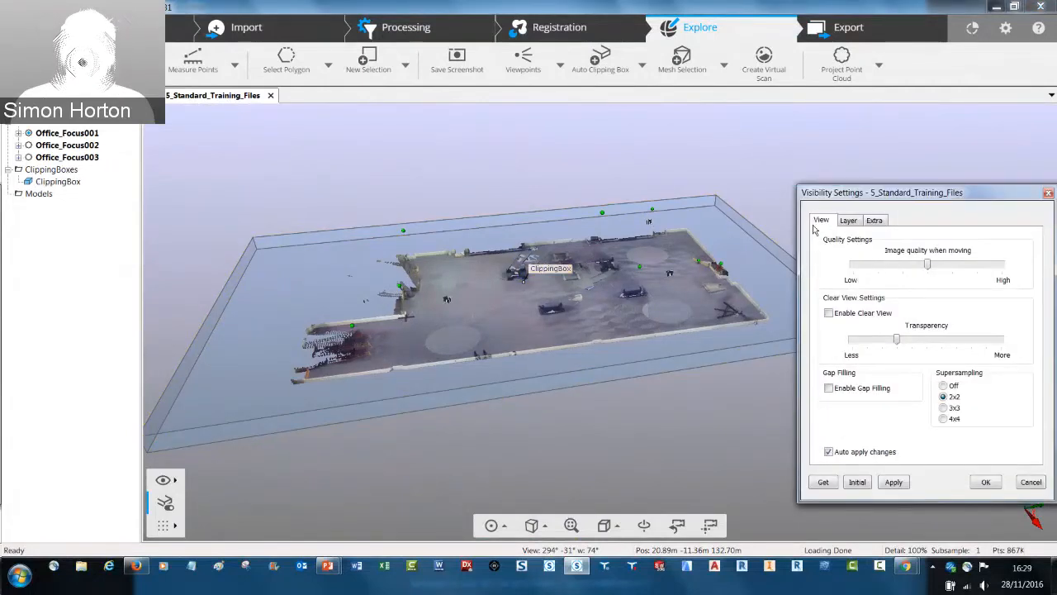
left_click(876, 222)
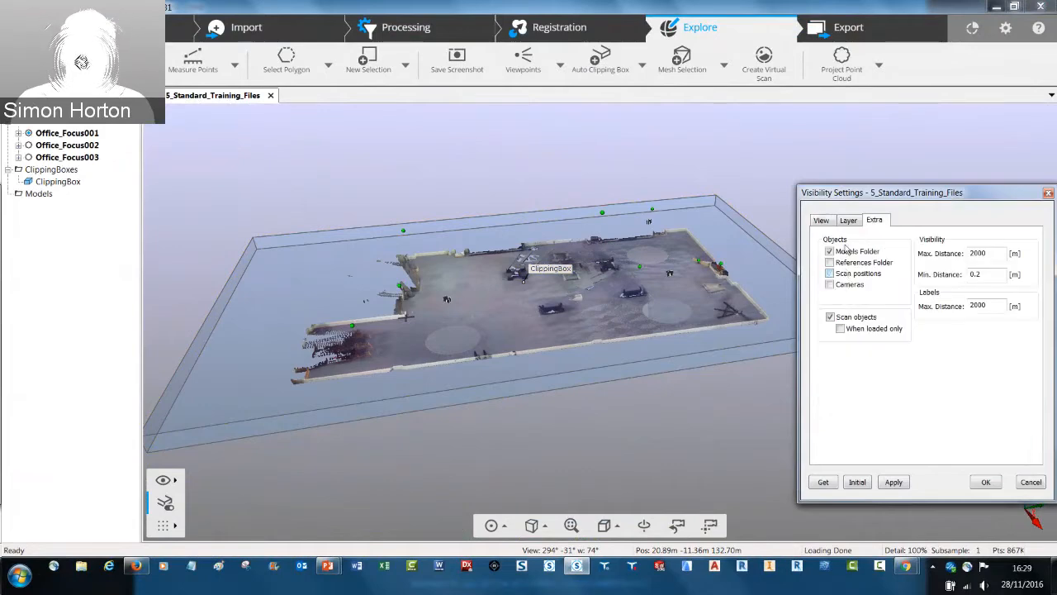
left_click(848, 225)
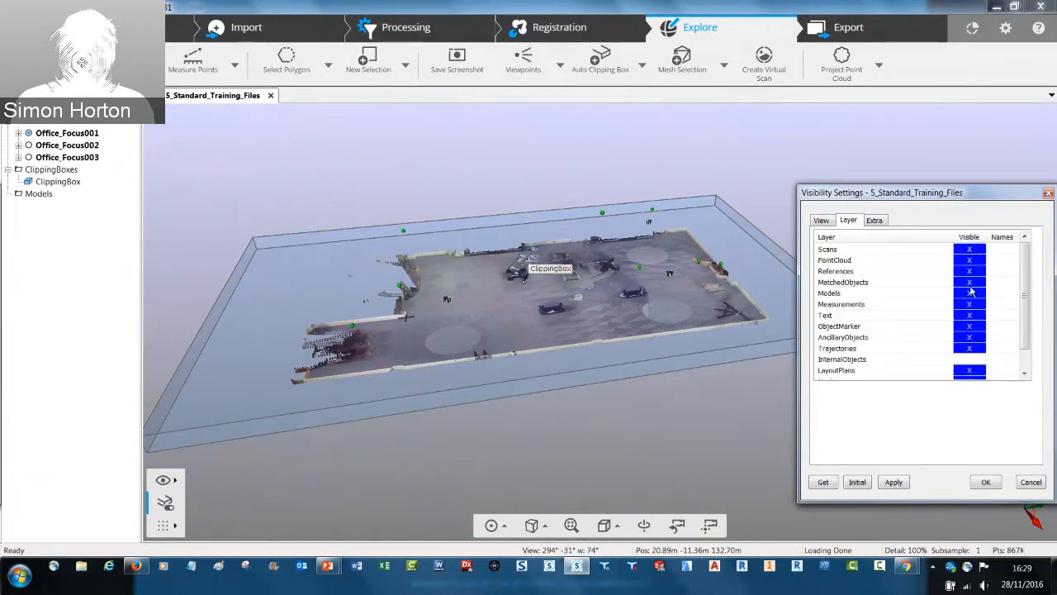
left_click(970, 283)
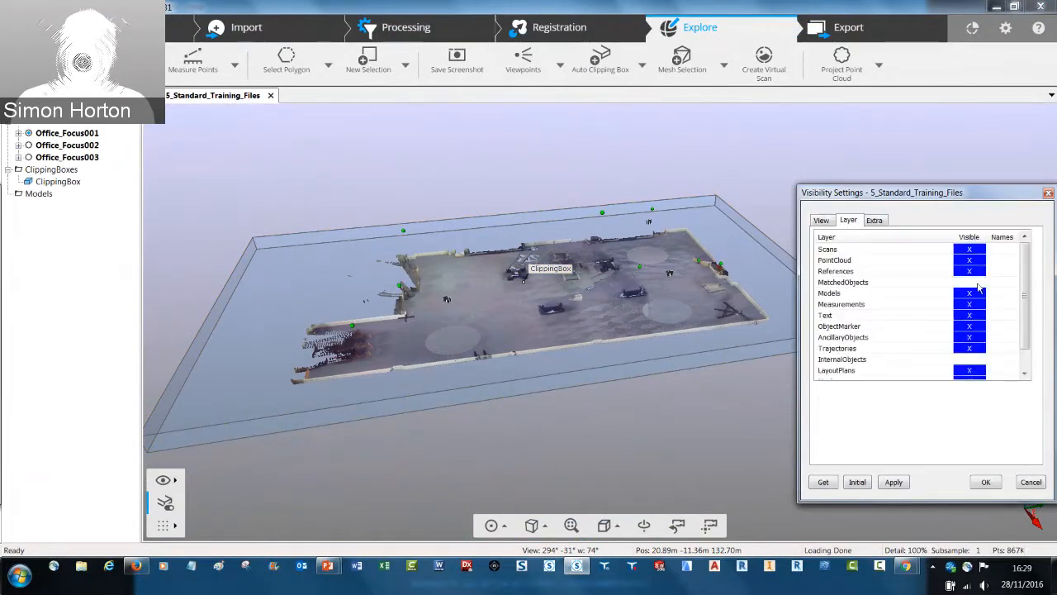
left_click(990, 486)
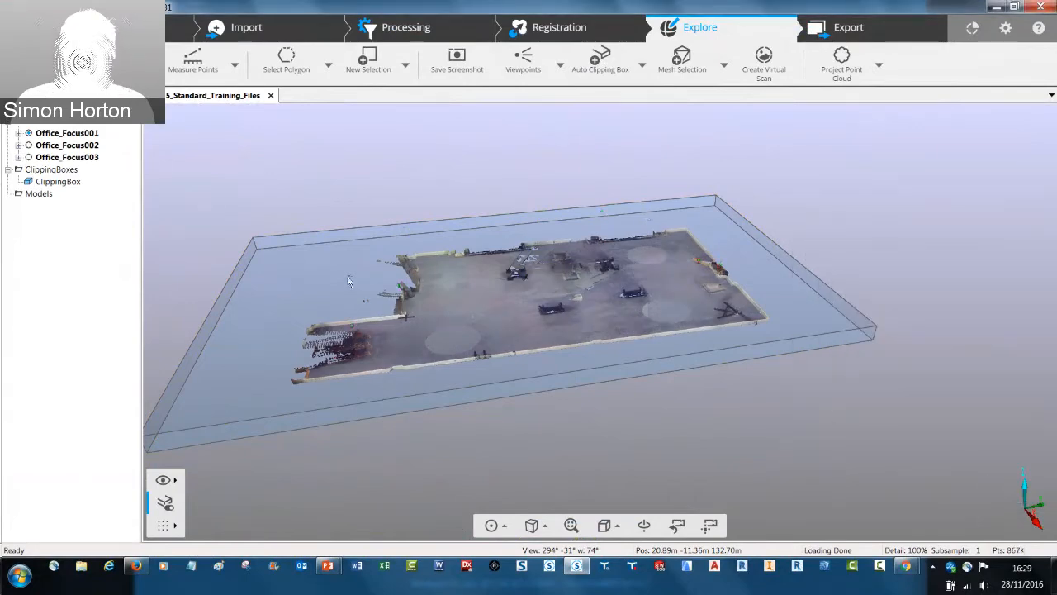
Pull all four sides of the clipping box inward so it fits closely around the office walls
left_click(349, 282)
left_click_drag(192, 321, 282, 309)
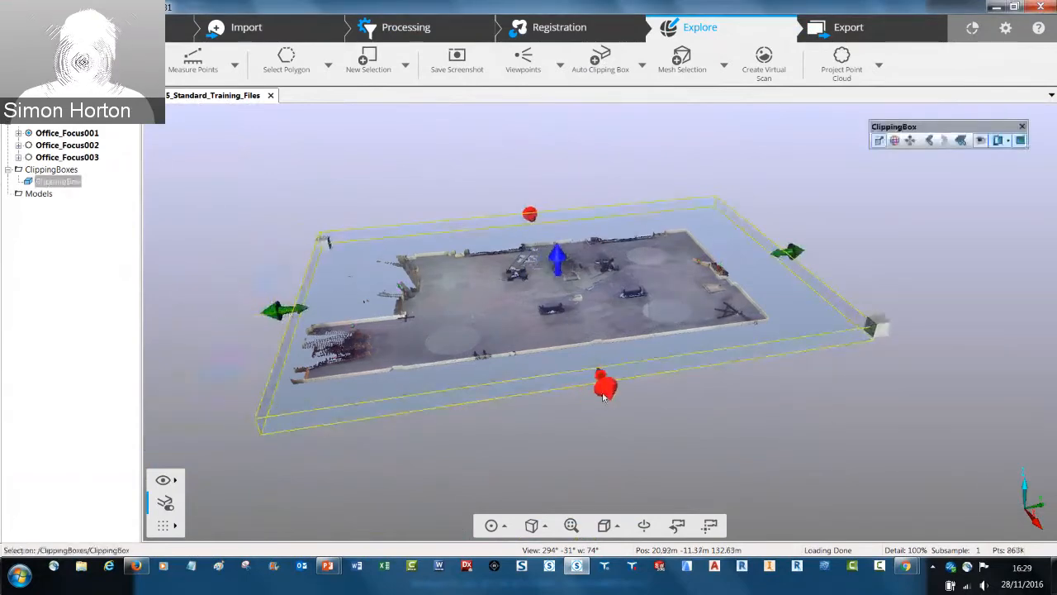
left_click_drag(606, 387, 595, 362)
left_click_drag(527, 223, 533, 258)
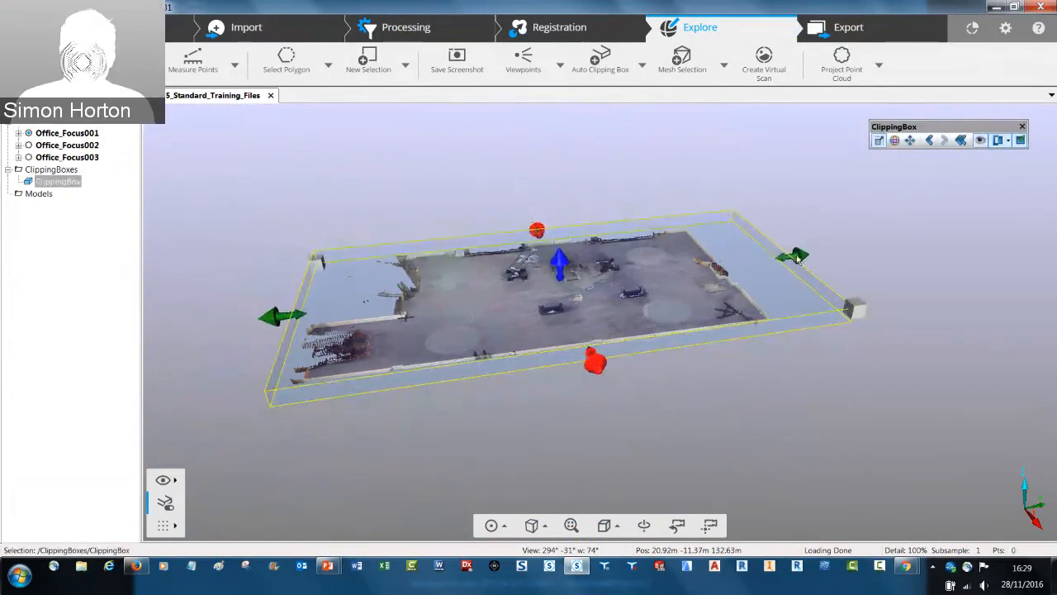
left_click_drag(798, 256, 744, 275)
Start creating clipping boxes along the positive z-axis from the existing box, with 0.8 m space between box origins
left_click_drag(672, 319, 578, 302)
right_click(66, 184)
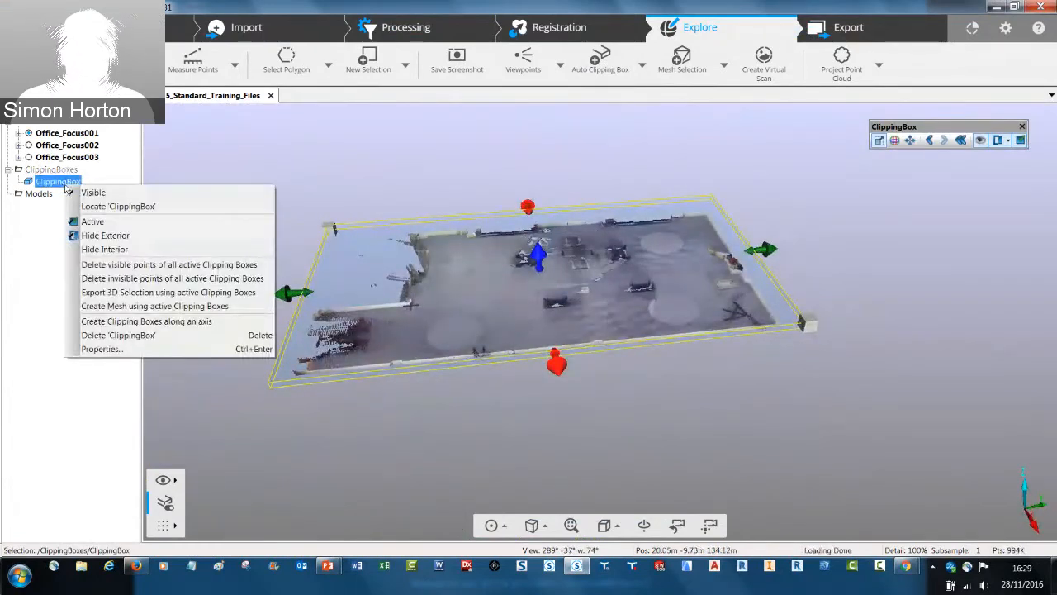
left_click(130, 321)
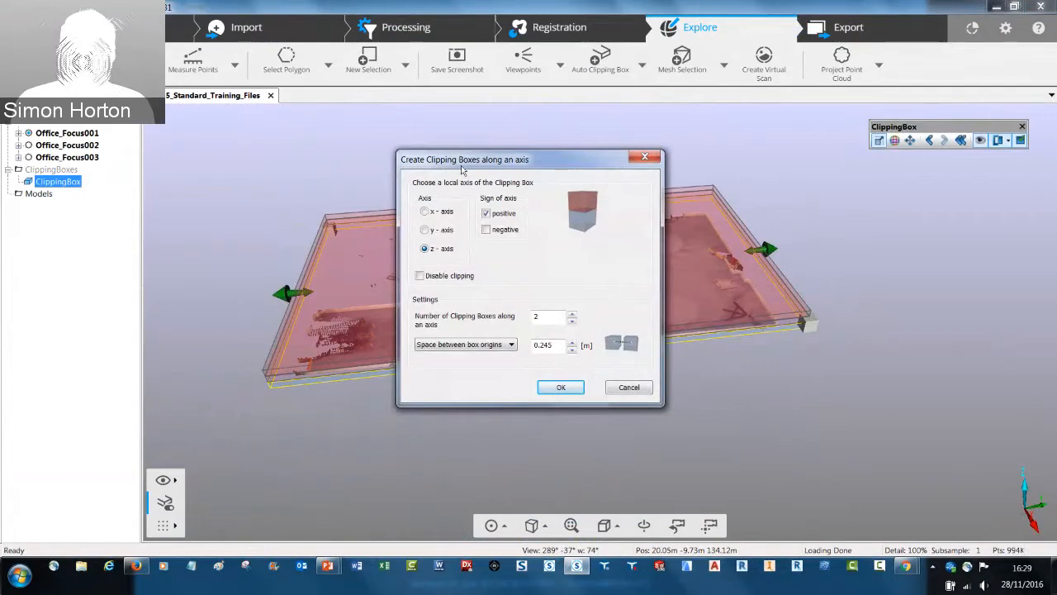
left_click_drag(475, 163, 688, 138)
left_click_drag(769, 322, 728, 326)
key("Right")
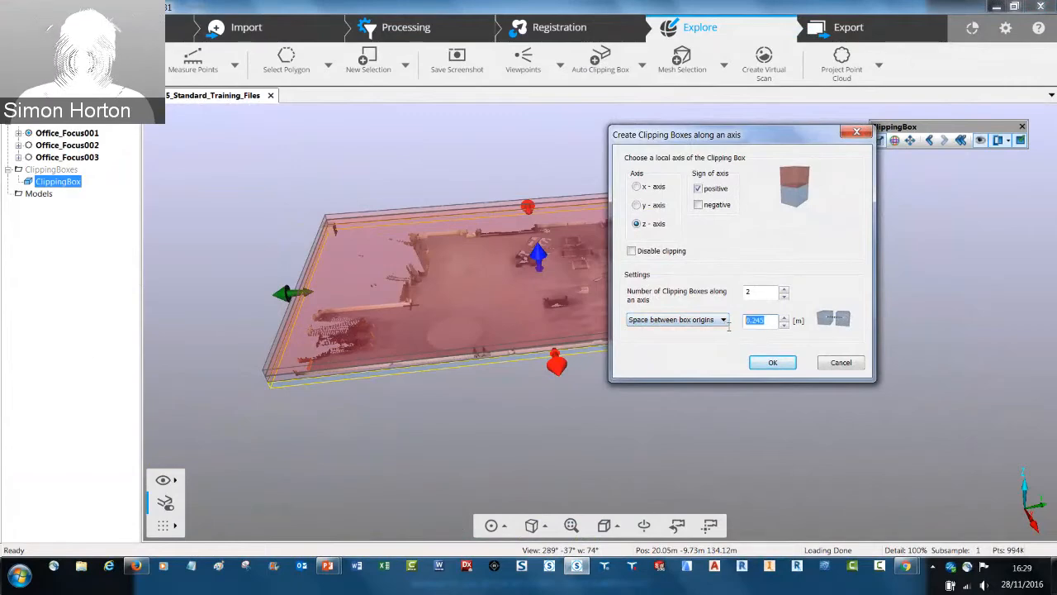
type("1")
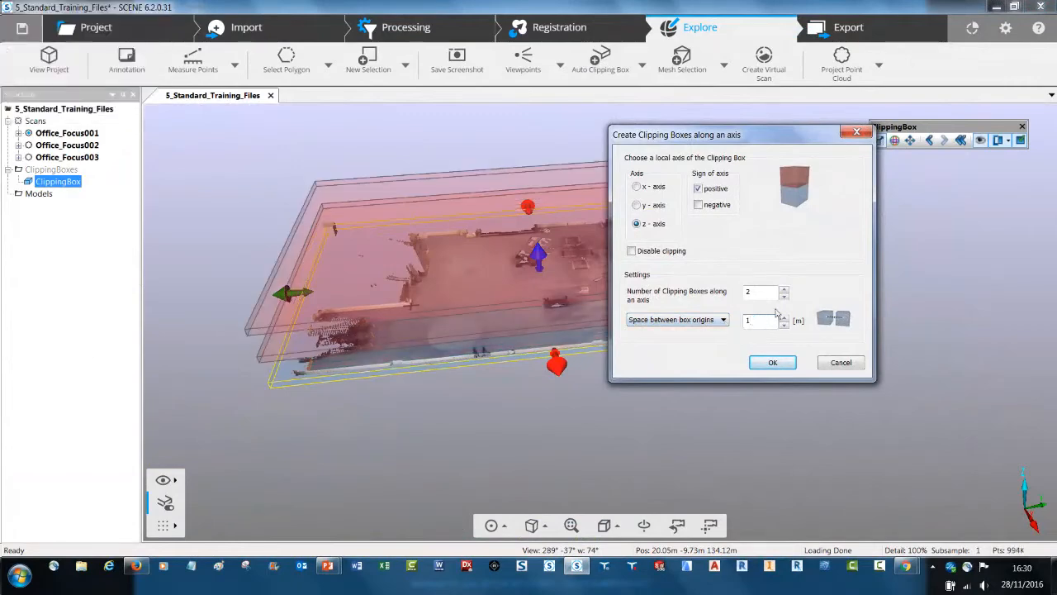
left_click(783, 326)
left_click(783, 325)
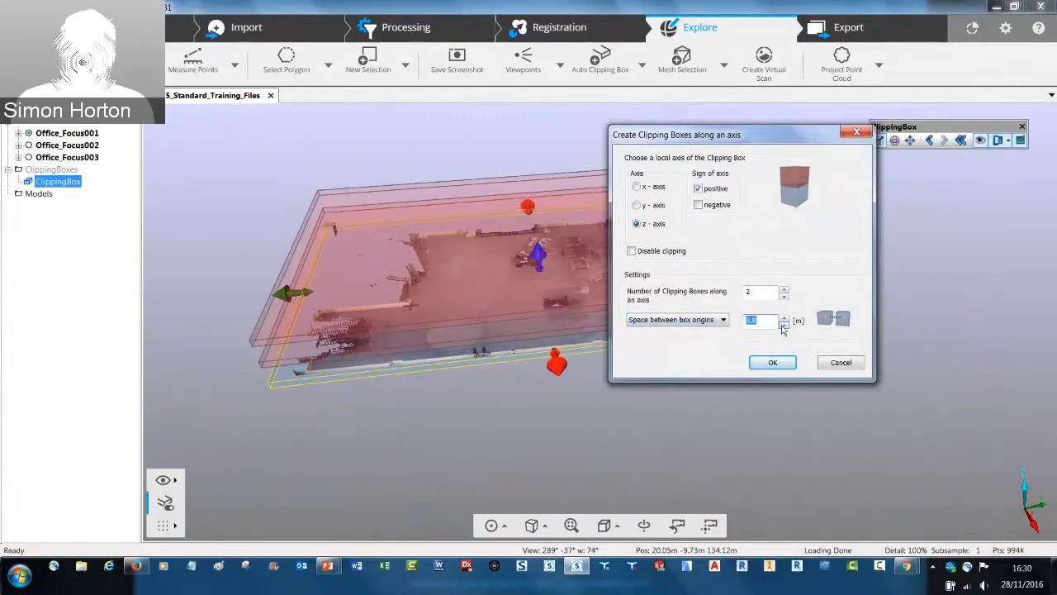
Set the number of clipping boxes along the axis to 3 and create the stacked slices
left_click(785, 292)
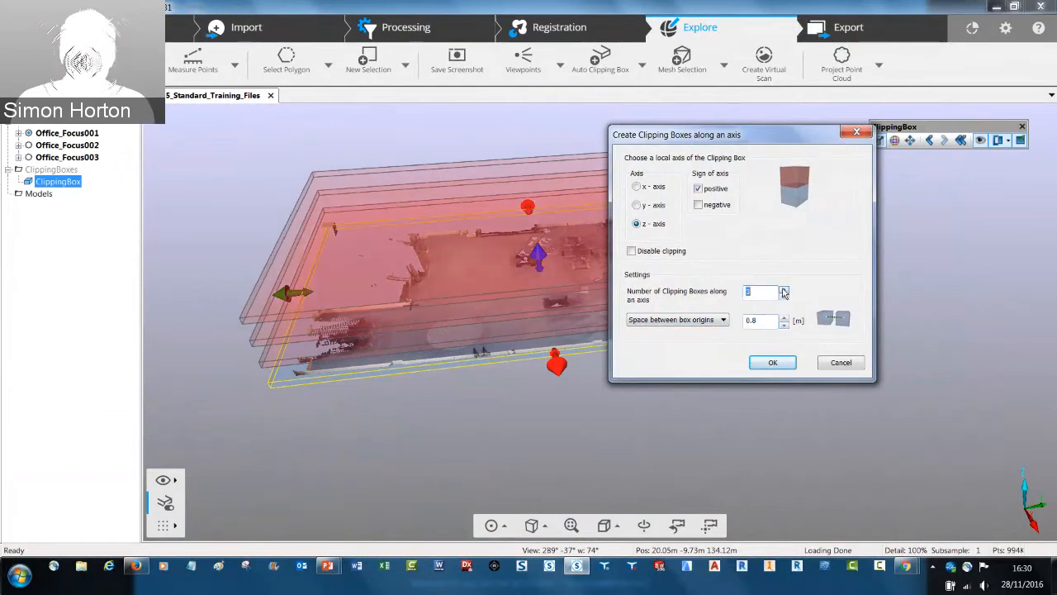
left_click_drag(737, 142, 882, 233)
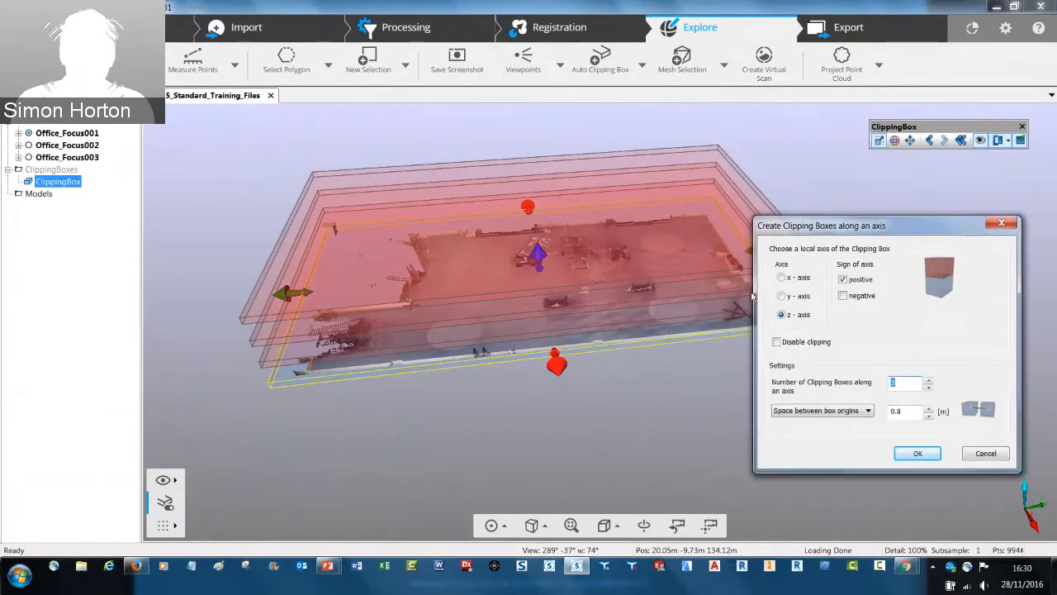
left_click_drag(394, 353, 395, 317)
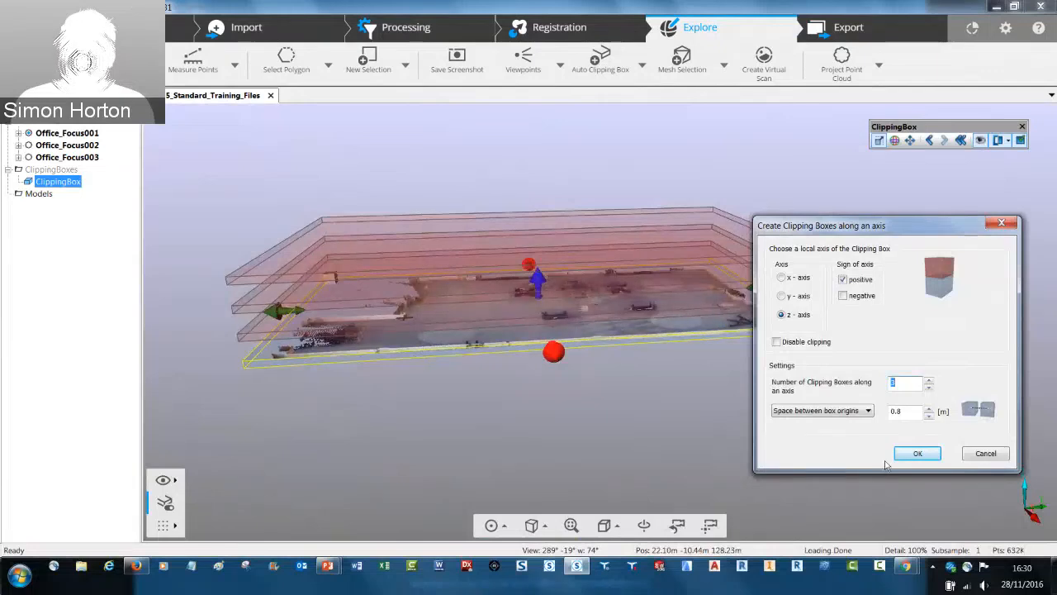
left_click(919, 455)
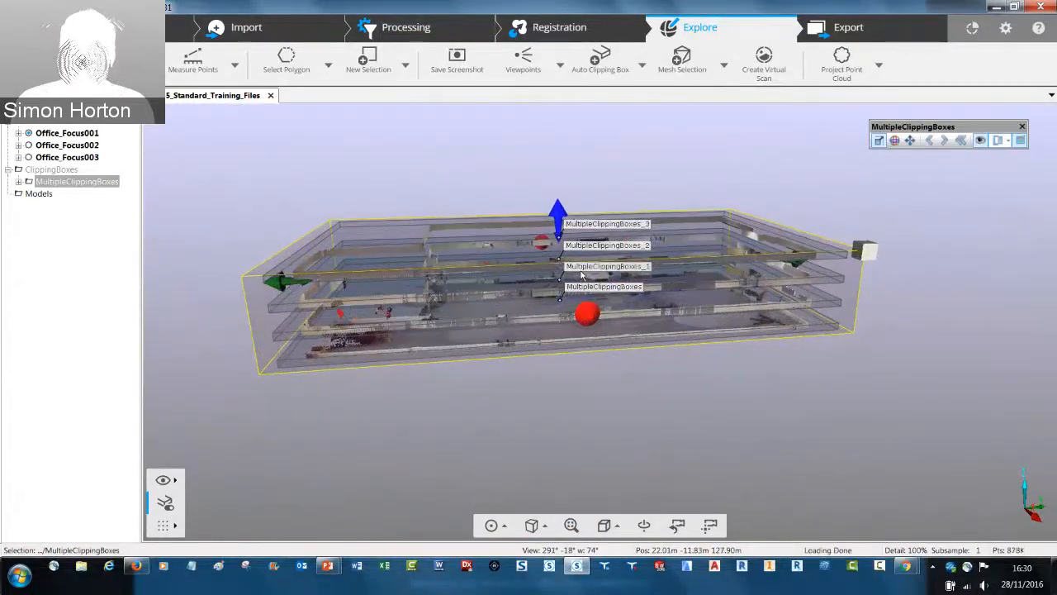
Inspect the stacked slices, start creating WebShare Cloud data and accept the prompts to reach the export settings
scroll(581, 275, "up", 1)
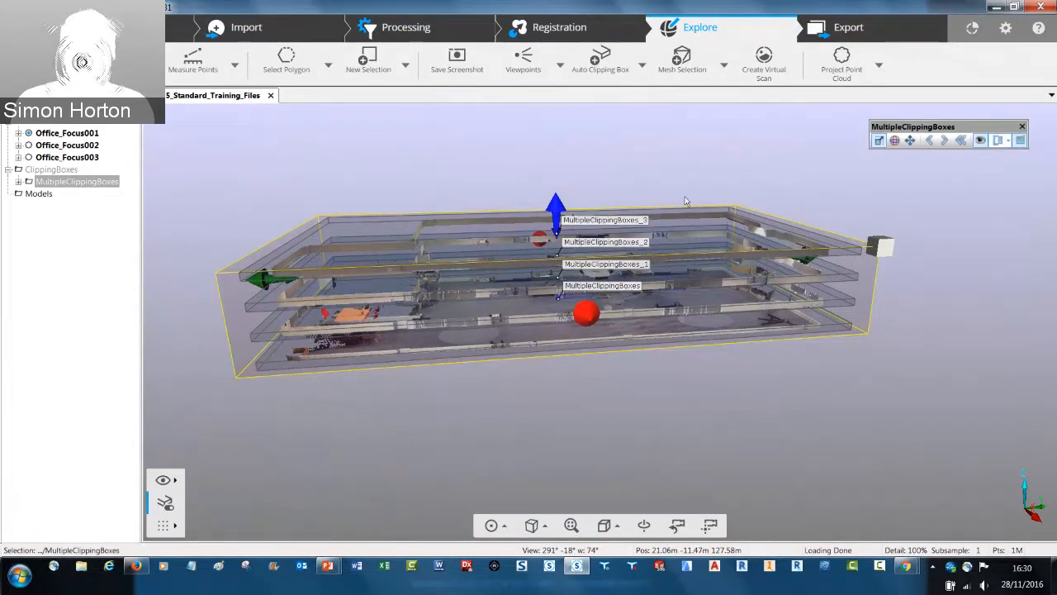
left_click_drag(662, 284, 443, 242)
left_click_drag(703, 175, 481, 172)
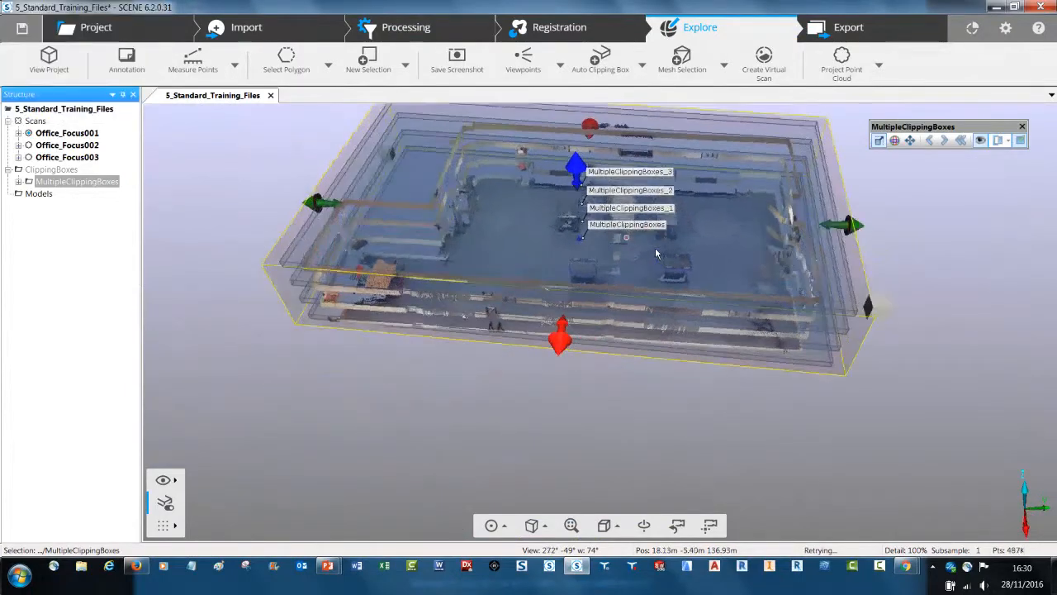
left_click_drag(656, 247, 650, 228)
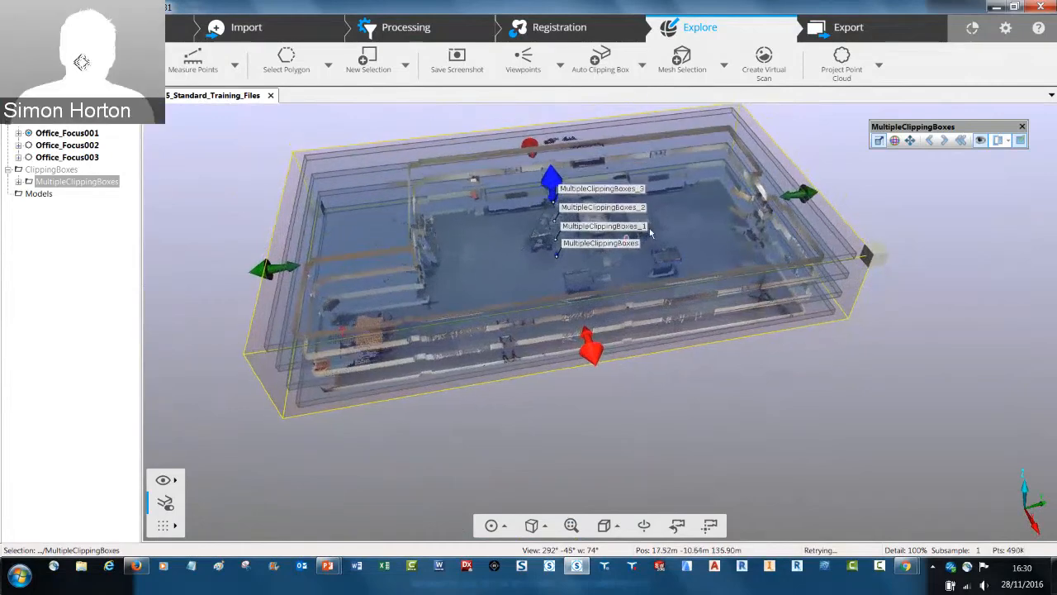
left_click(851, 29)
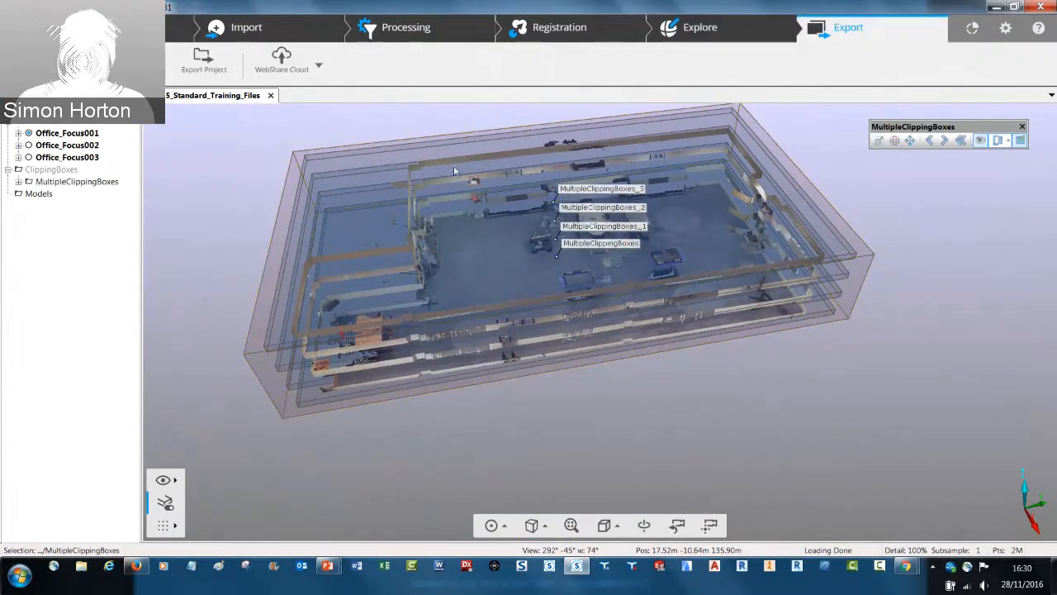
left_click(278, 72)
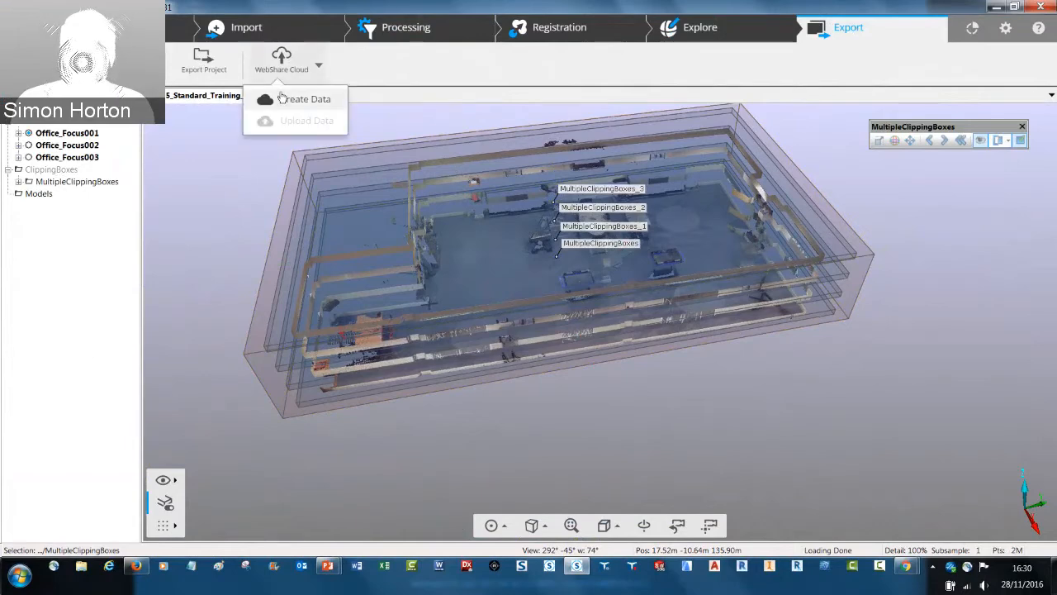
left_click(284, 102)
key("Return")
key("Return")
key("Return")
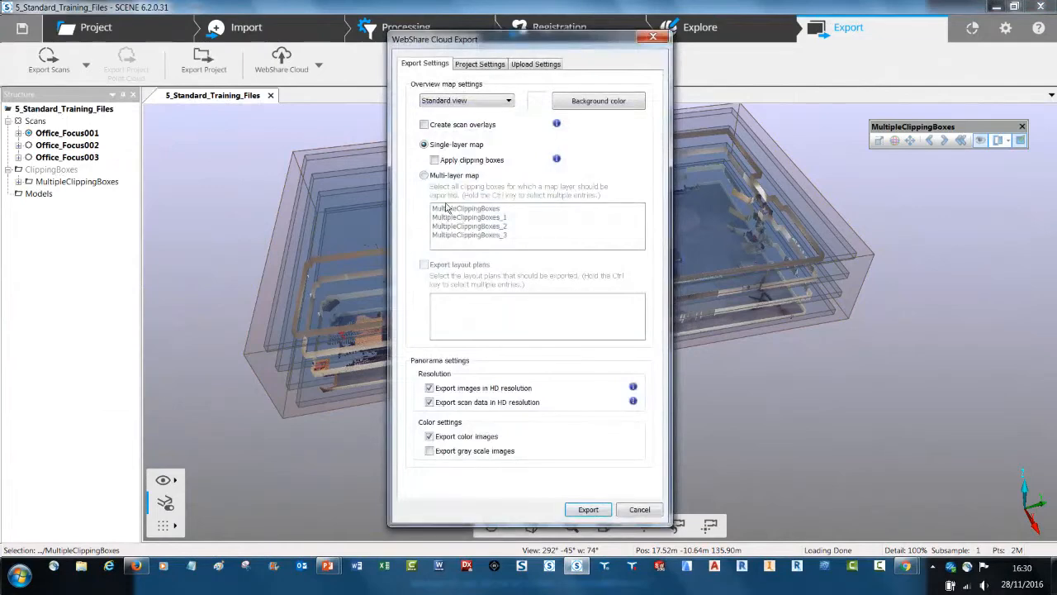
Try a multi-layer overview map with MultipleClippingBoxes through MultipleClippingBoxes_3 selected, and cancel the WebShare Cloud export
left_click(423, 175)
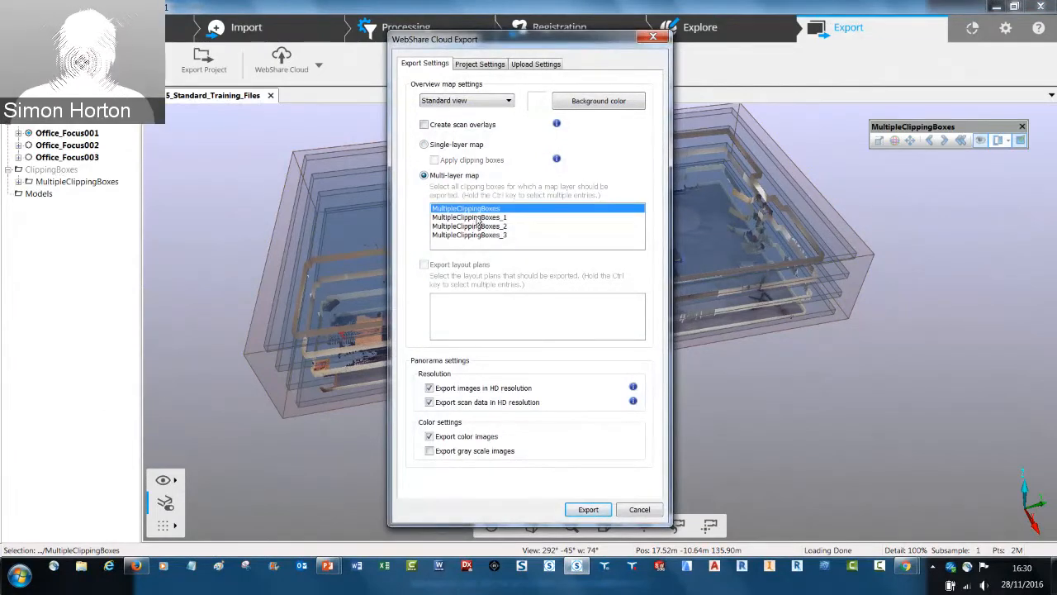
key("shift+Down")
key("shift+Down")
key("shift+Down")
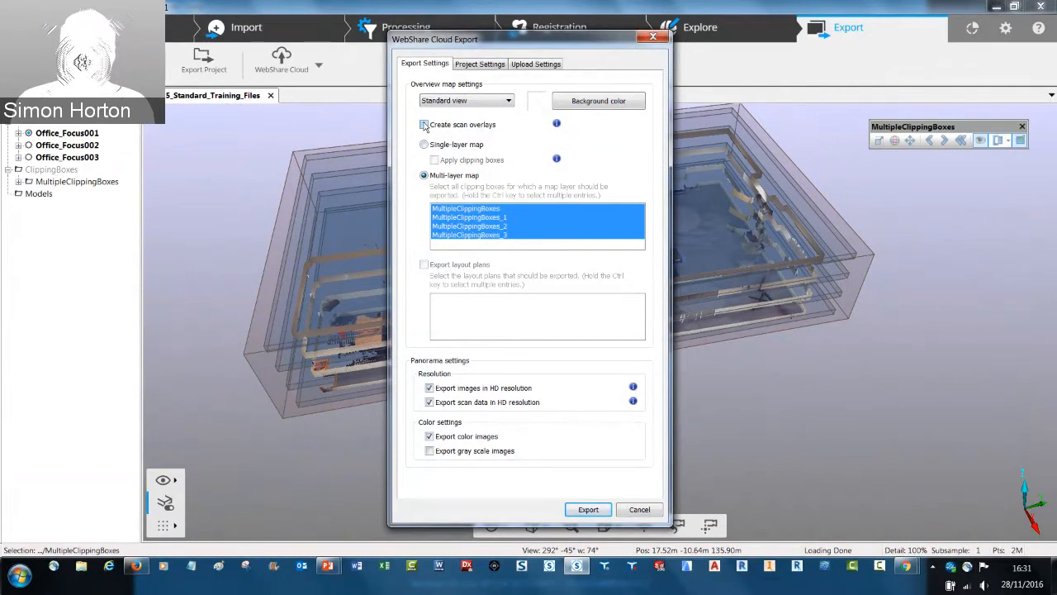
left_click(640, 509)
Switch to the WebShare Cloud overview map in Firefox, examine the skatepark plan over the aerial image, and preview scan Graf_005
left_click(135, 566)
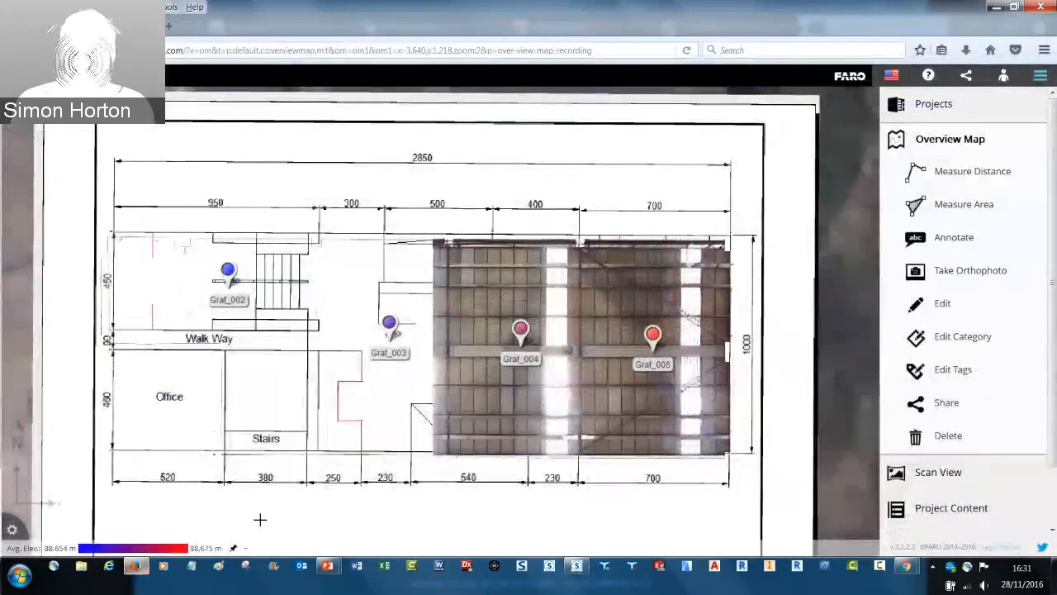
scroll(573, 316, "down", 2)
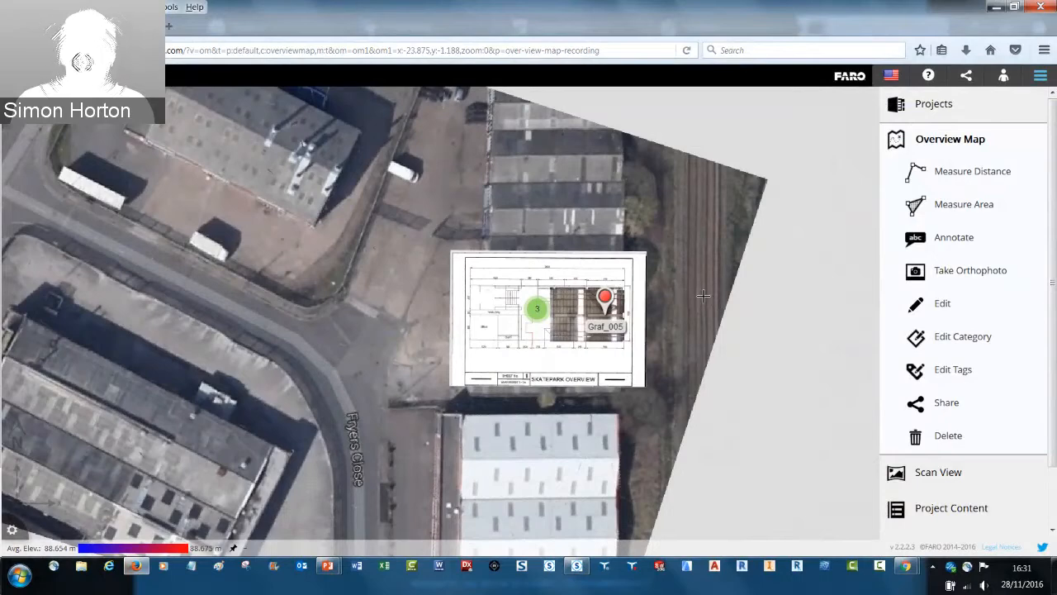
scroll(703, 295, "up", 1)
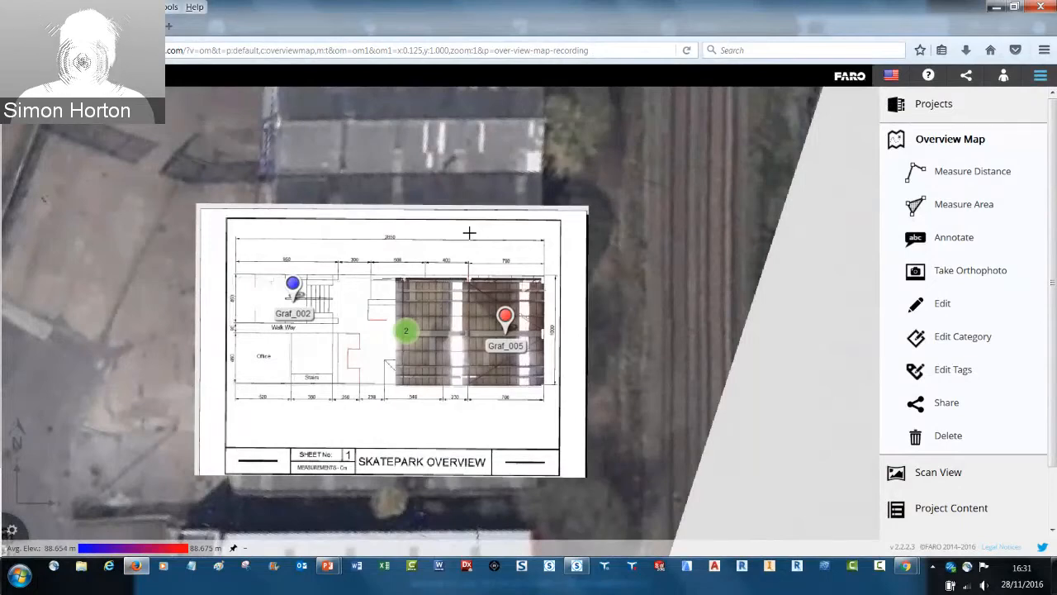
scroll(471, 232, "down", 1)
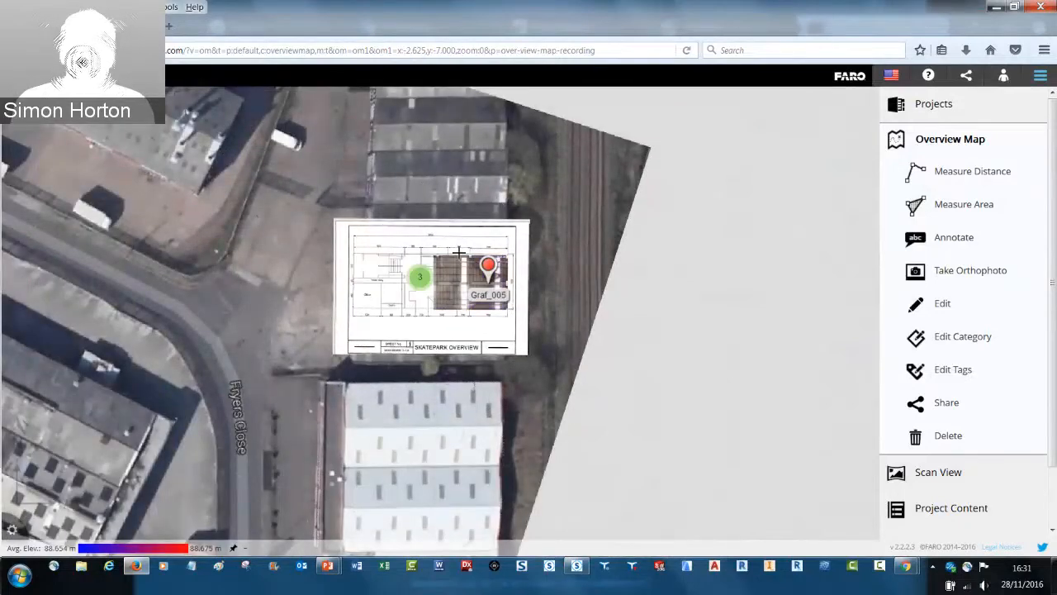
scroll(488, 269, "up", 1)
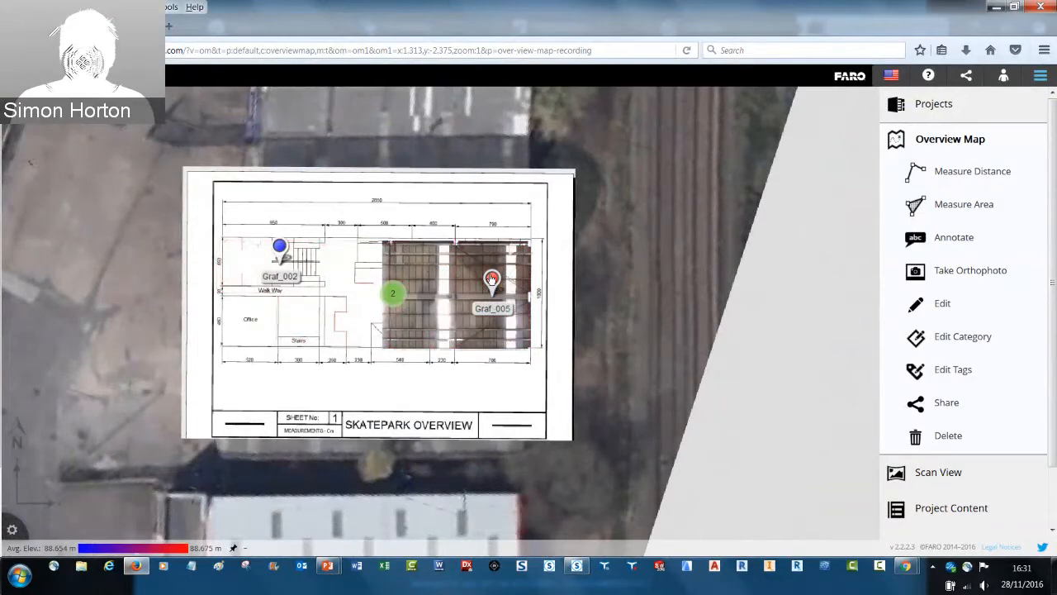
left_click(491, 279)
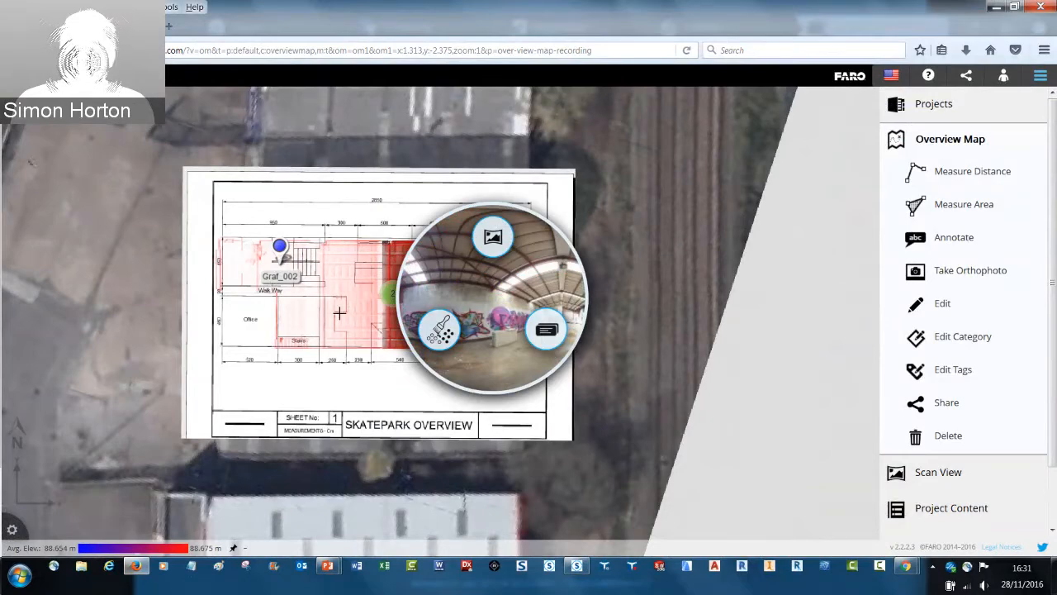
left_click(636, 409)
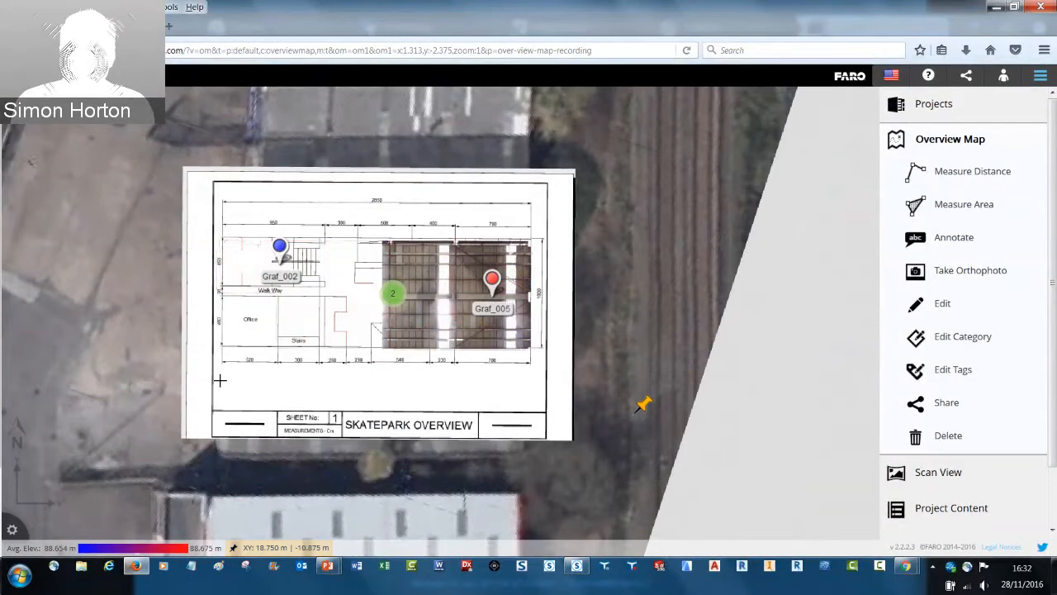
Show the overview map's layer controls and hide the Google_Image and skate layers, keeping Scan Data visible
scroll(220, 380, "down", 1)
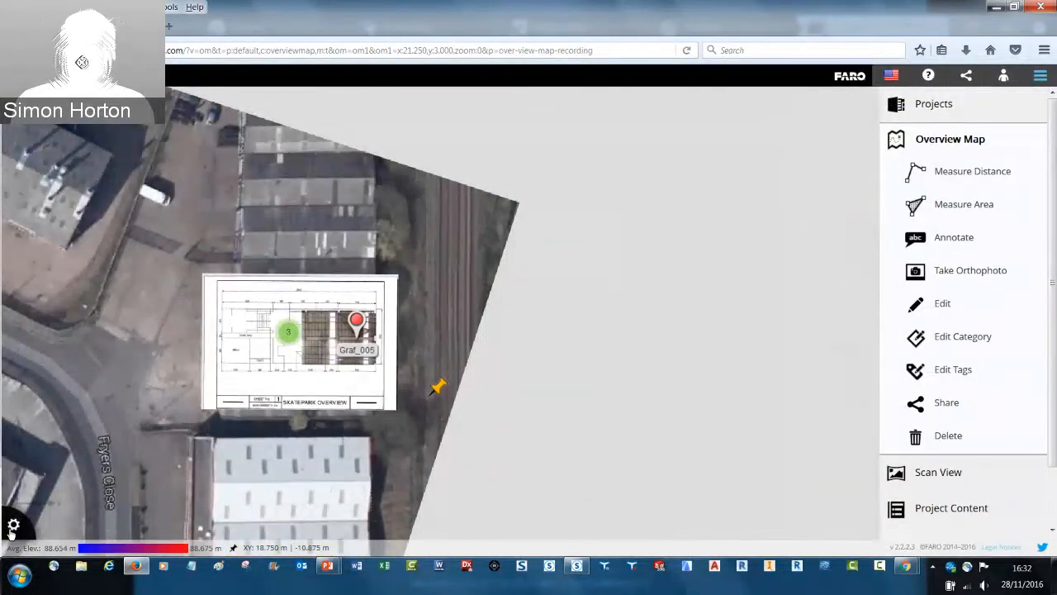
left_click(13, 527)
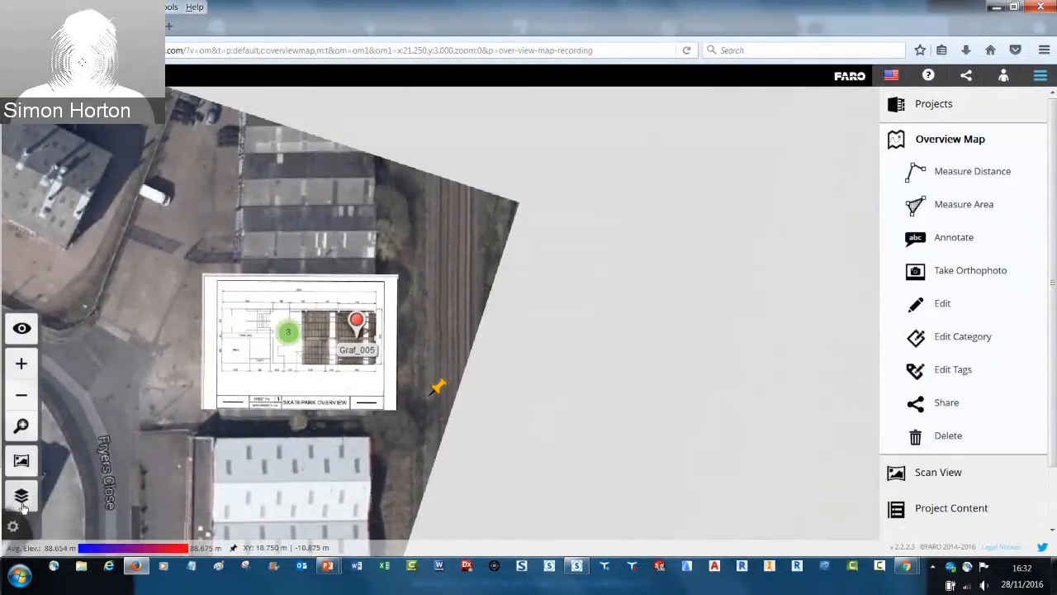
left_click(22, 497)
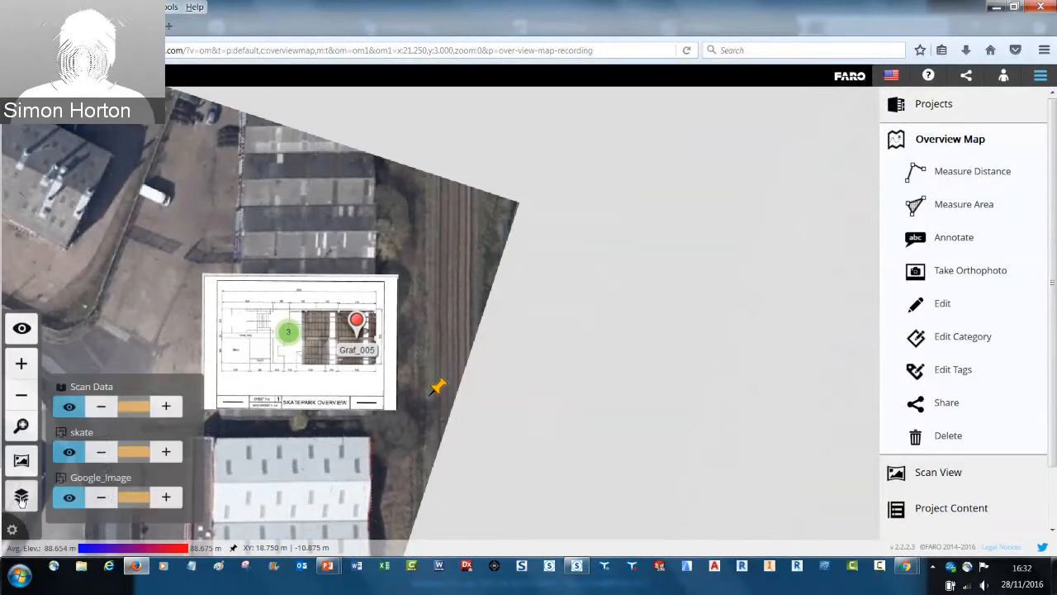
left_click(68, 496)
left_click(70, 452)
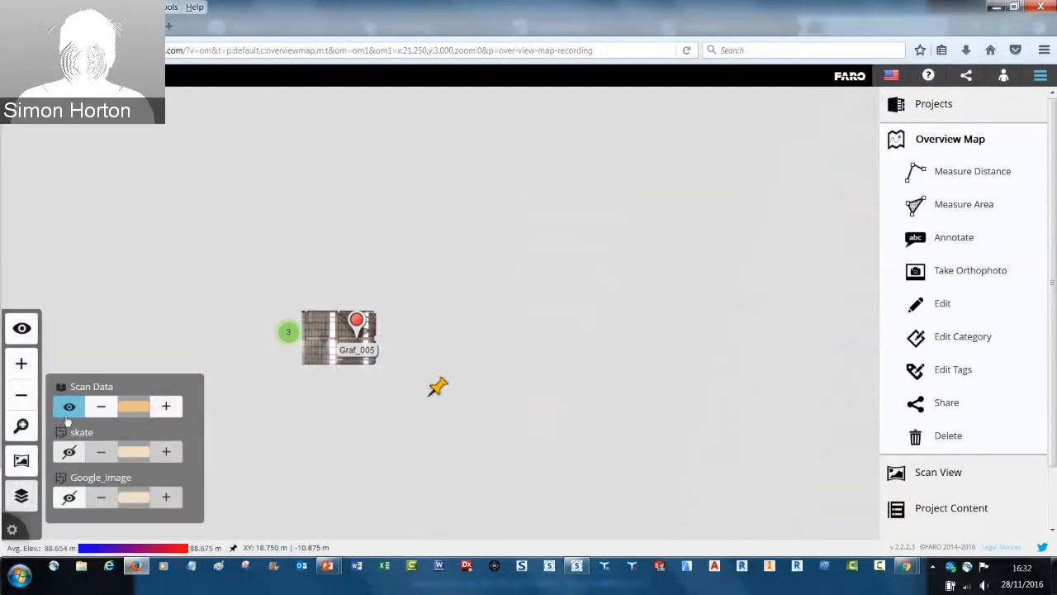
Hide the Scan Data layer, display the skate layer alone, and replace it with only the Google_Image layer on the overview map
left_click(69, 406)
left_click(69, 406)
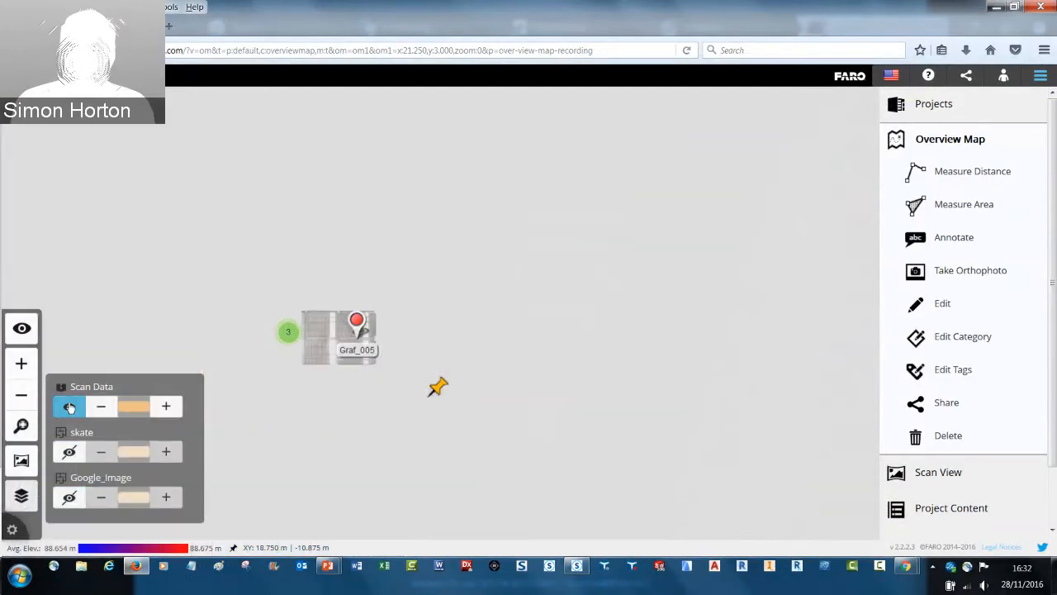
left_click(70, 406)
left_click(69, 452)
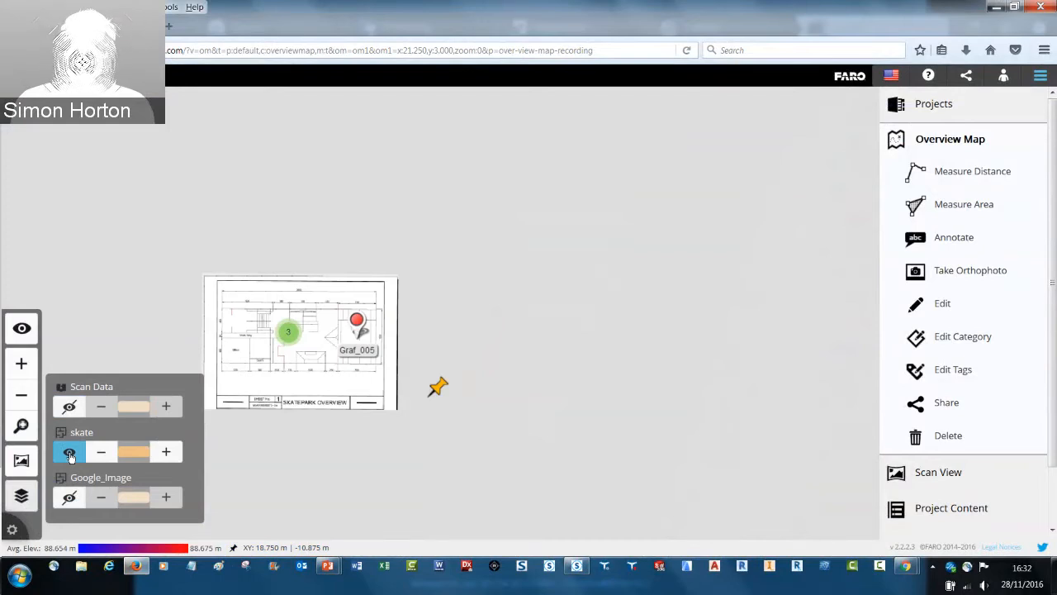
left_click(69, 497)
left_click(70, 452)
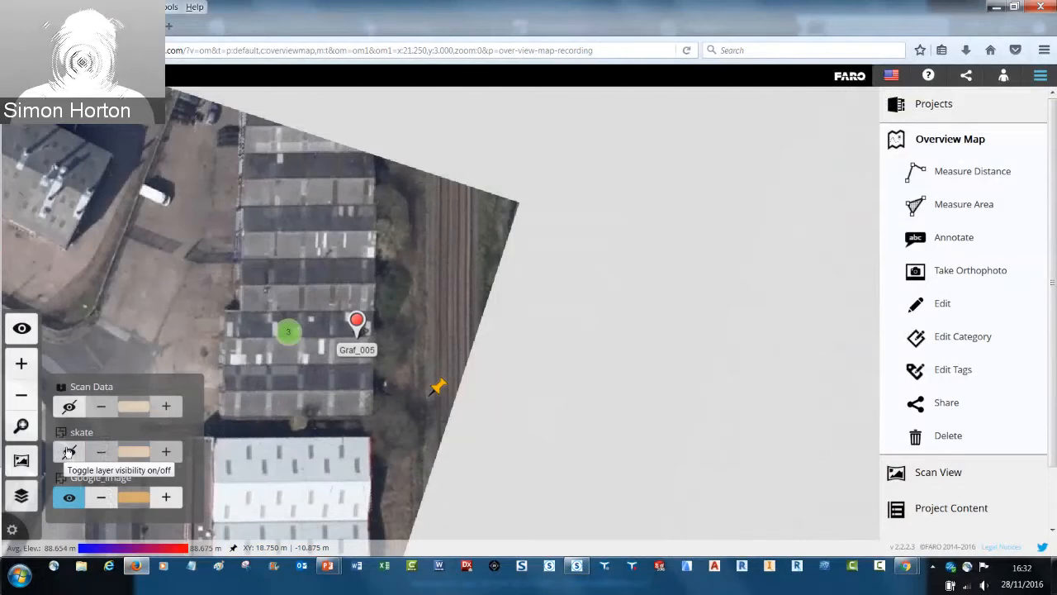
Switch back to SCENE and delete the project's ClippingBoxes folder containing MultipleClippingBoxes
left_click(577, 568)
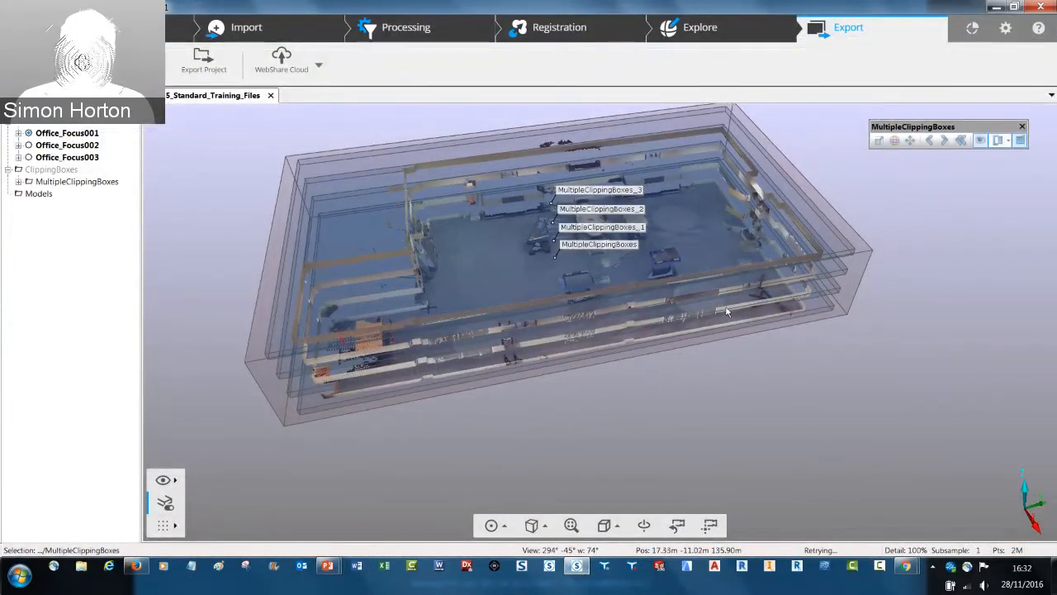
scroll(734, 272, "up", 5)
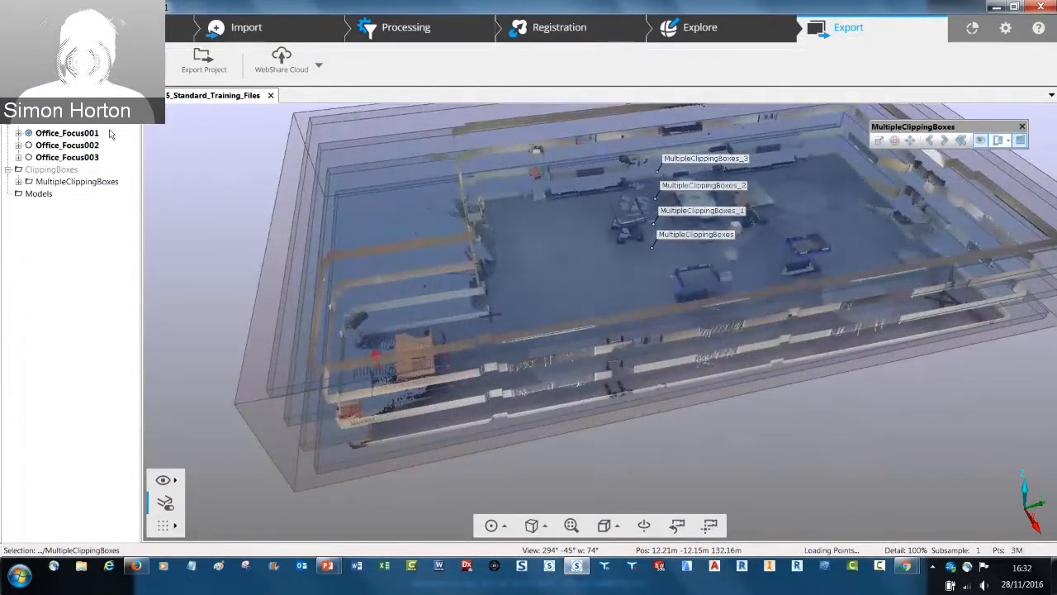
scroll(467, 160, "down", 3)
scroll(316, 142, "down", 1)
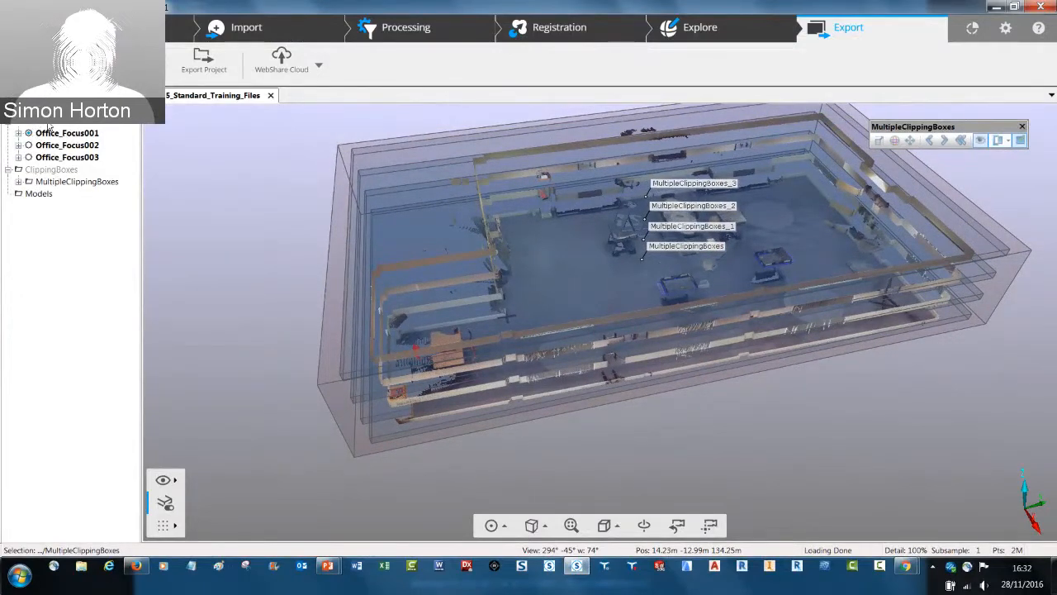
left_click(42, 170)
right_click(42, 170)
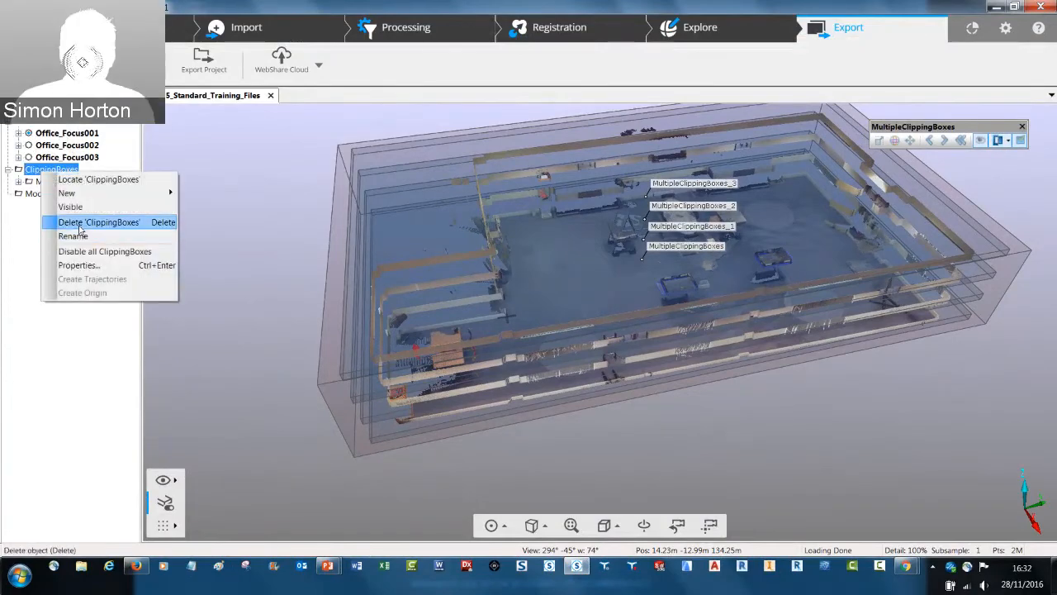
left_click(80, 223)
key("Return")
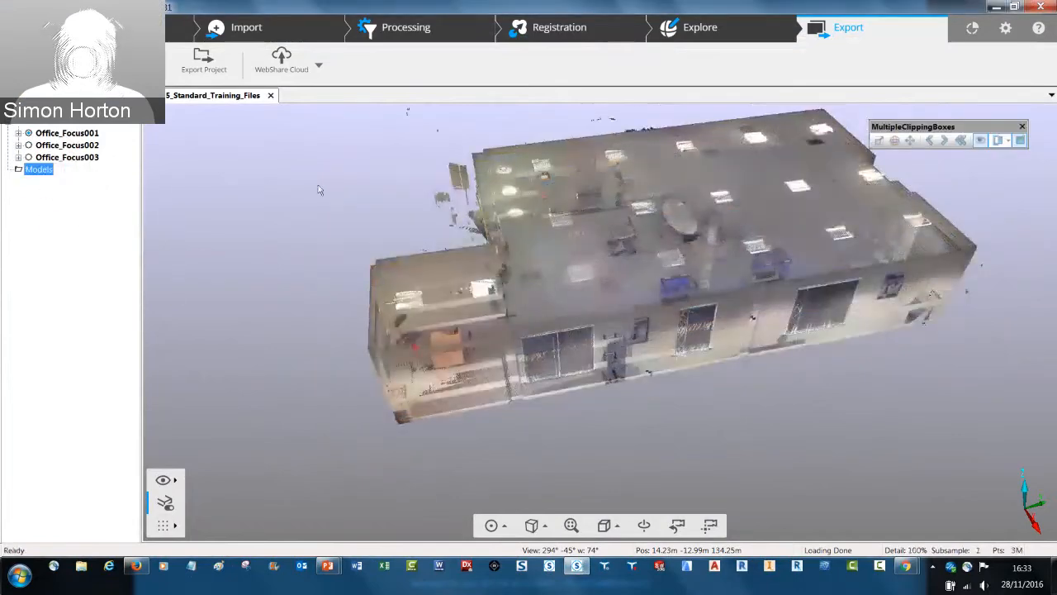
Open scan Office_Focus001 in its own 3D view
left_click(54, 133)
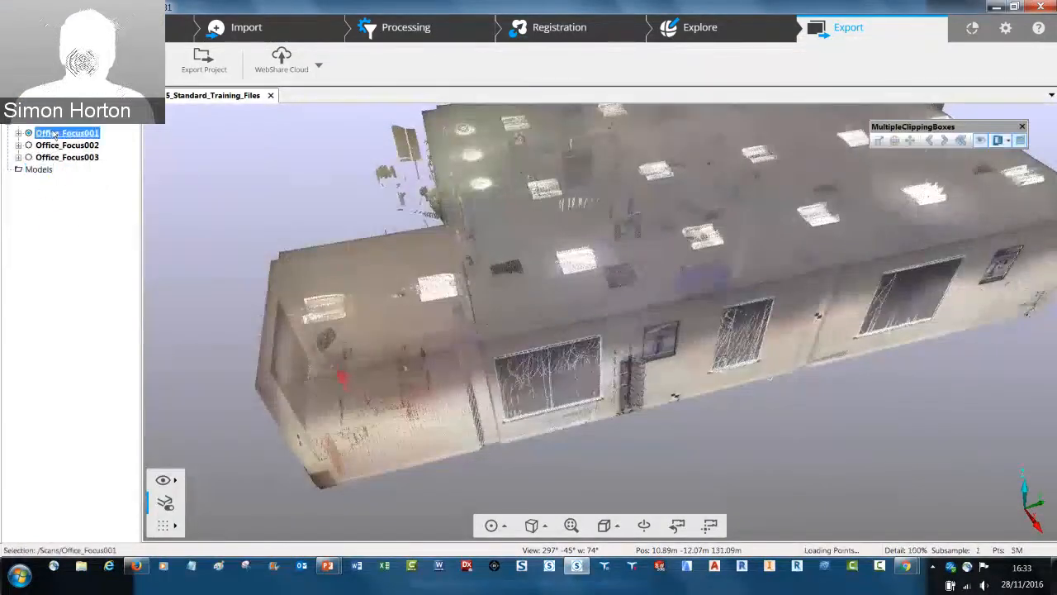
right_click(54, 133)
mouse_move(92, 151)
left_click(221, 155)
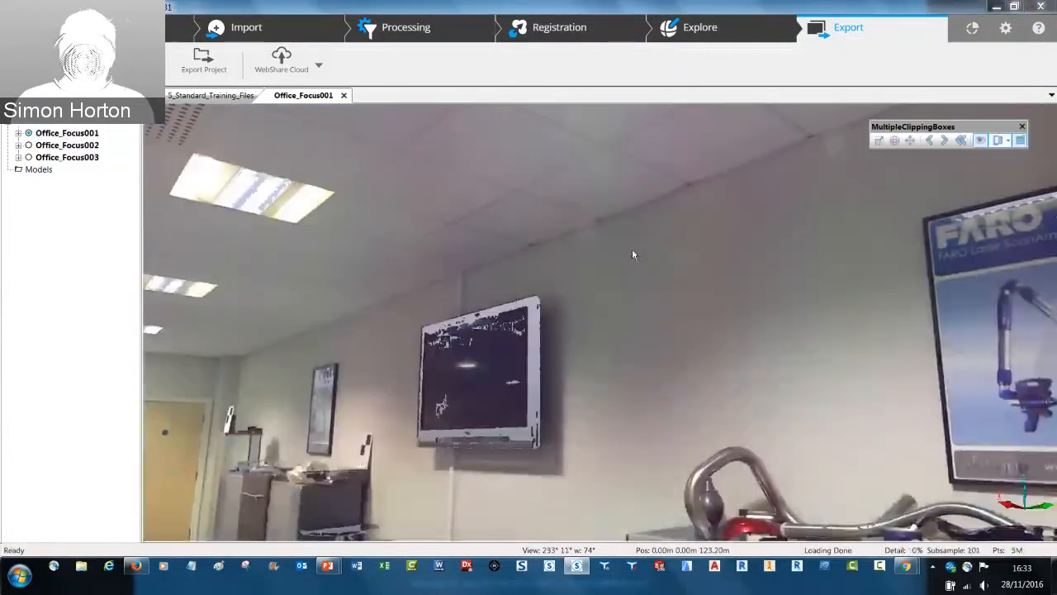
scroll(455, 183, "down", 5)
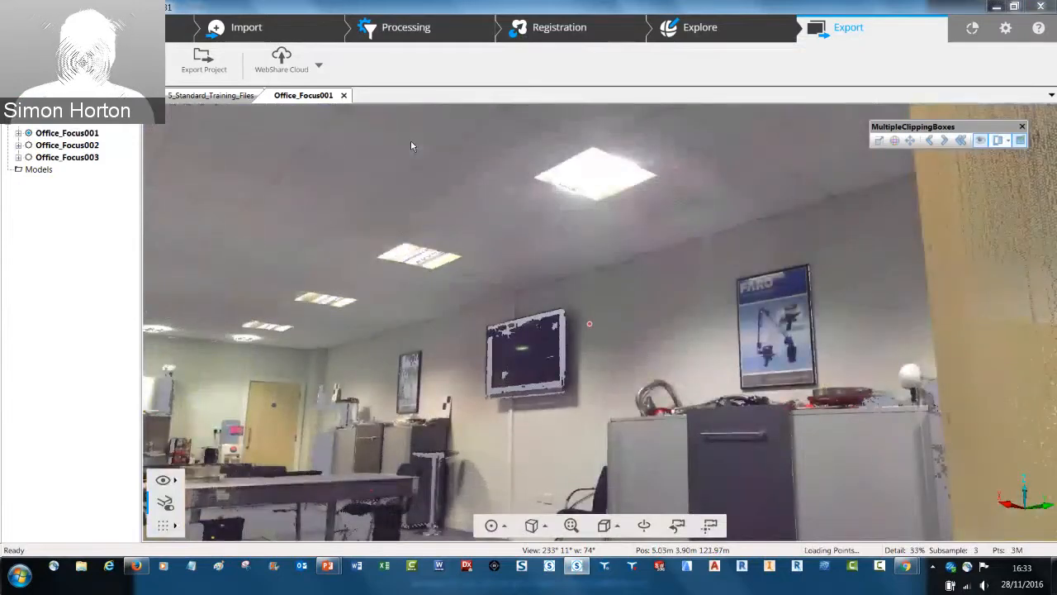
left_click_drag(411, 145, 625, 141)
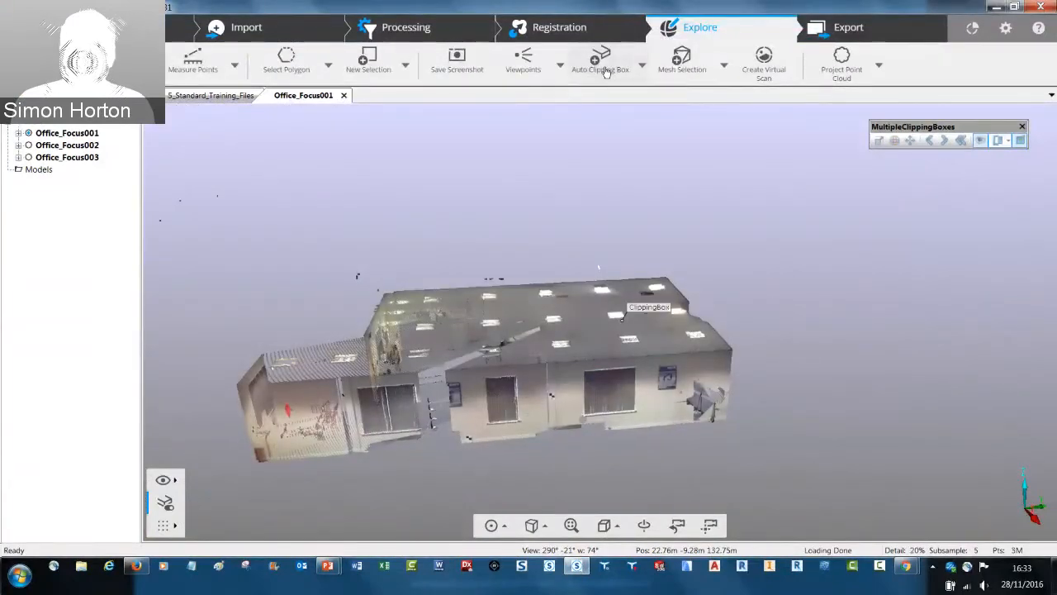
Create an automatic clipping box under Office_Focus001 and inspect the clipped office interior
left_click(601, 66)
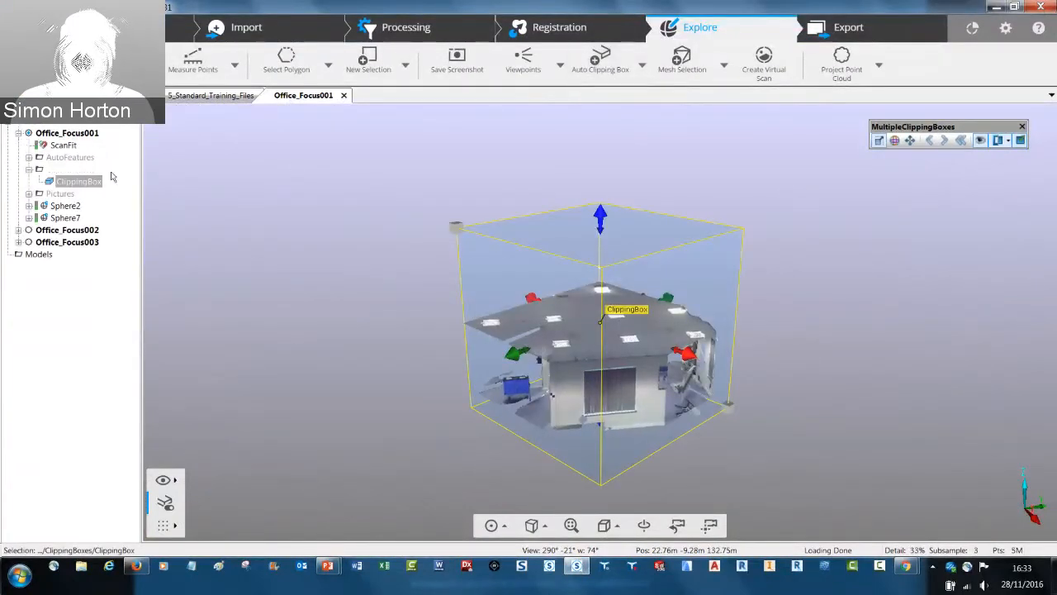
left_click(18, 133)
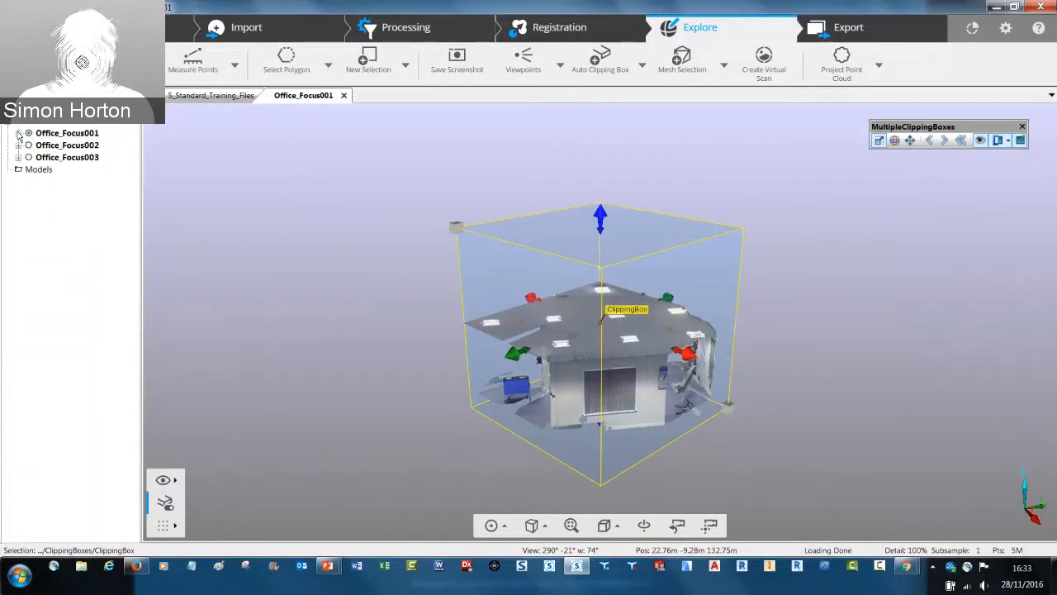
left_click(18, 133)
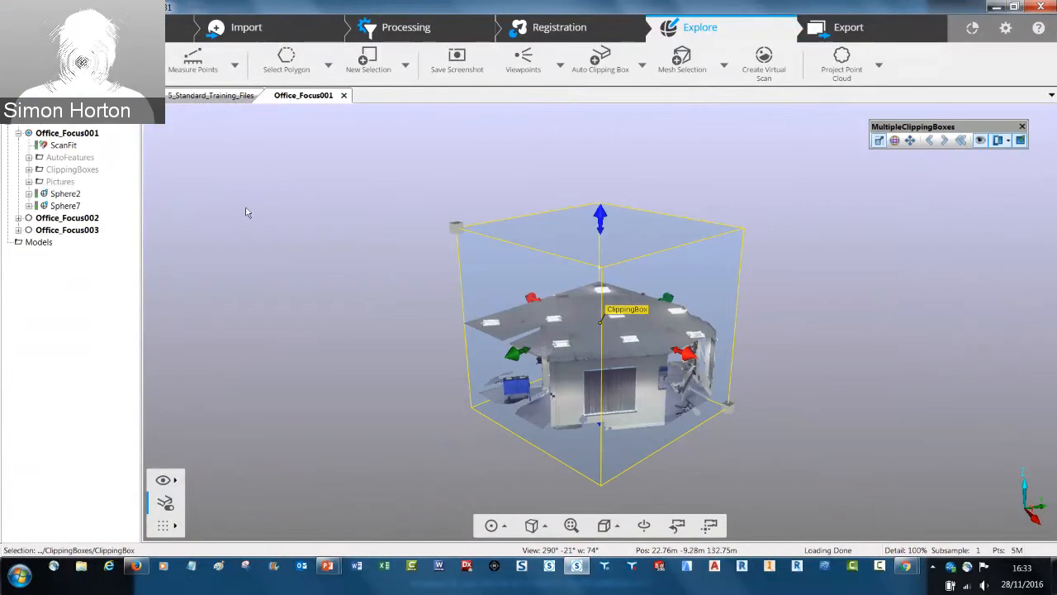
left_click_drag(574, 278, 647, 309)
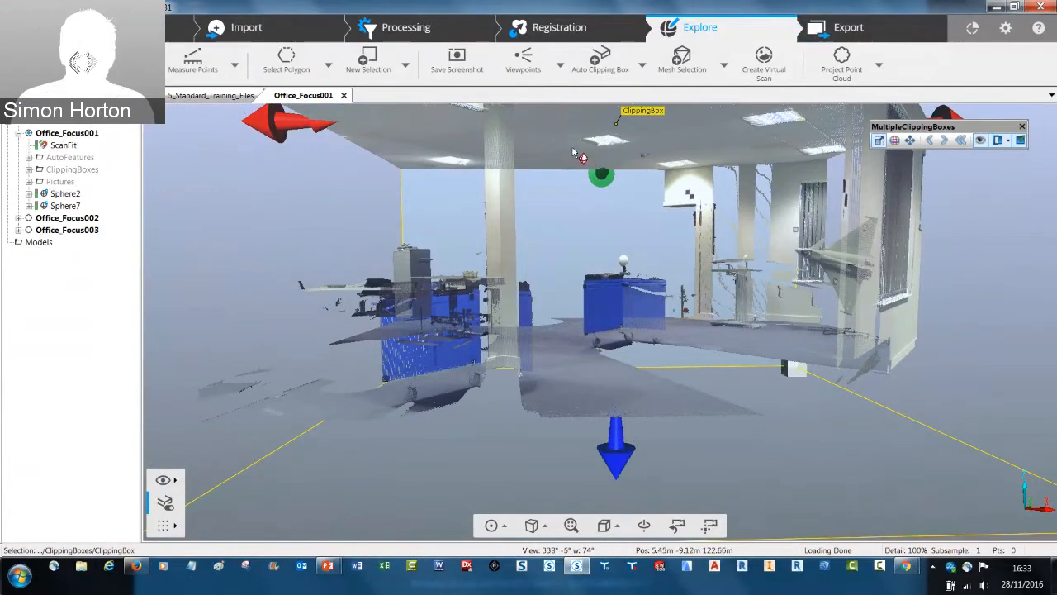
left_click_drag(558, 205, 551, 211)
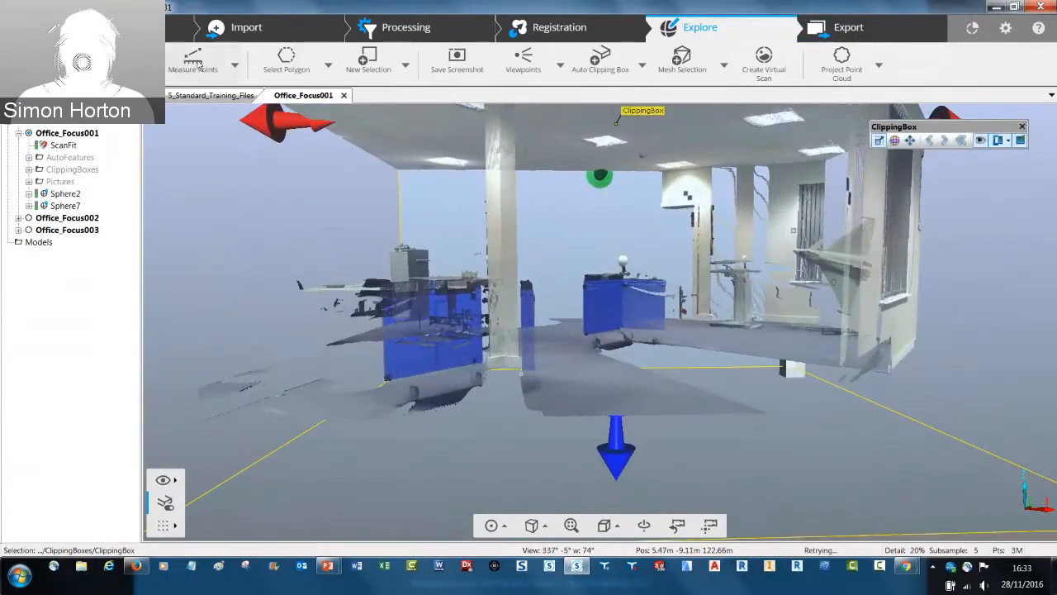
Try to measure between points from the office floor up to the ceiling inside the clipping box
left_click(199, 67)
left_click(236, 66)
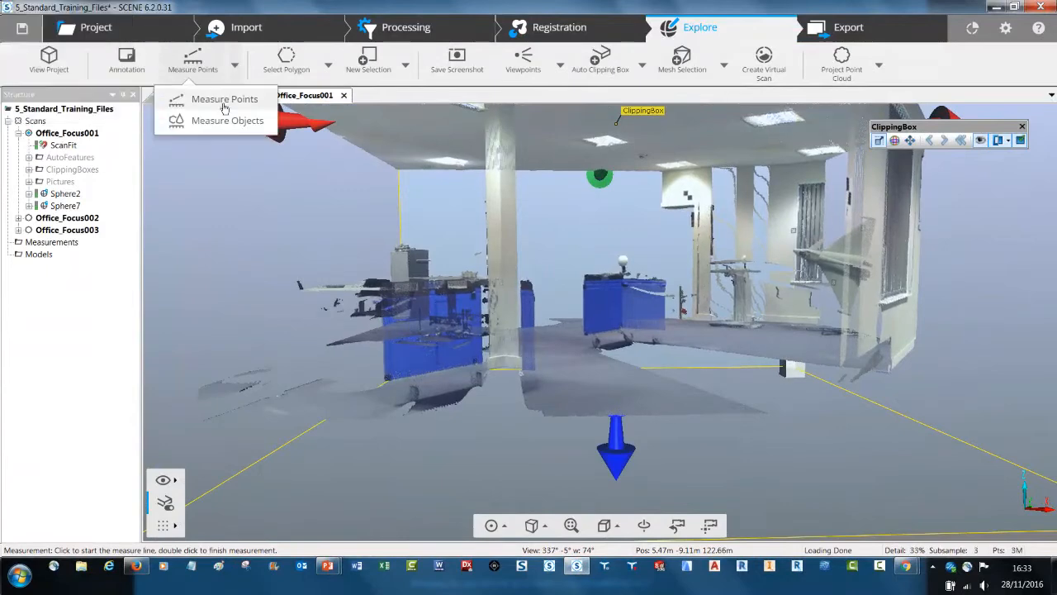
left_click(225, 100)
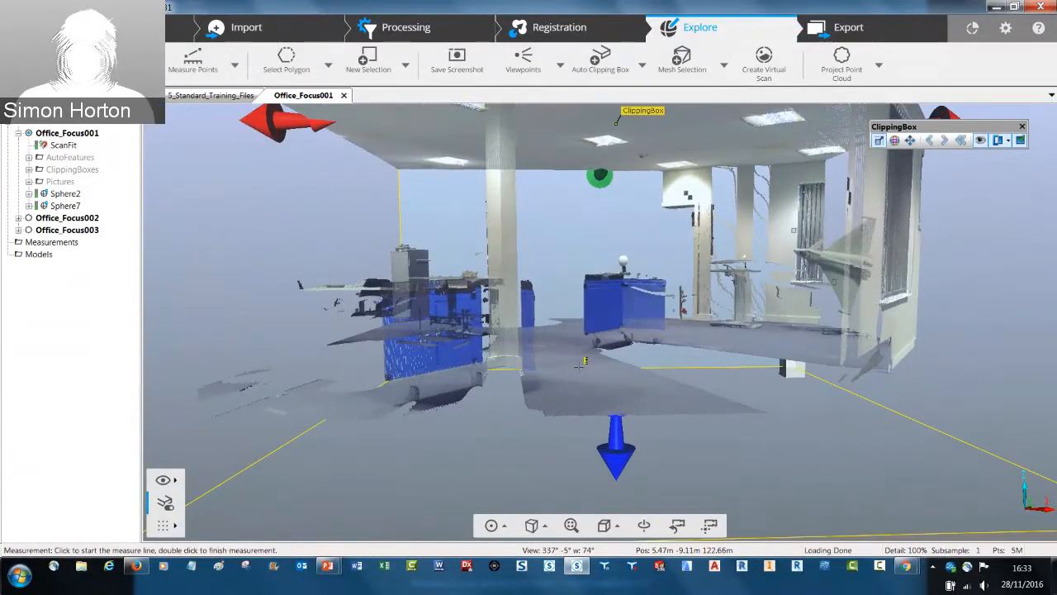
left_click(691, 313)
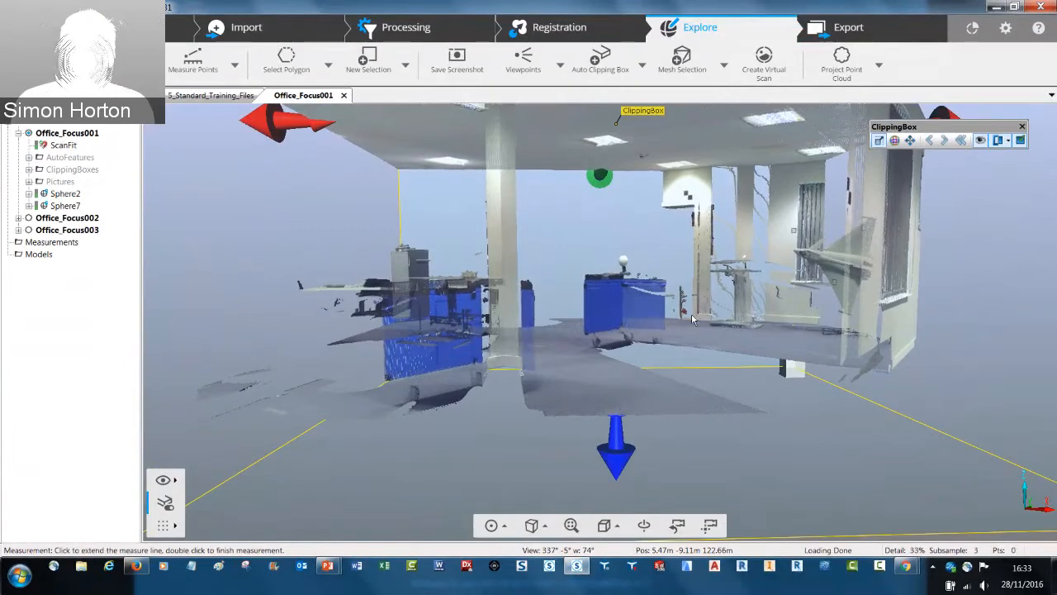
left_click_drag(692, 313, 64, 146)
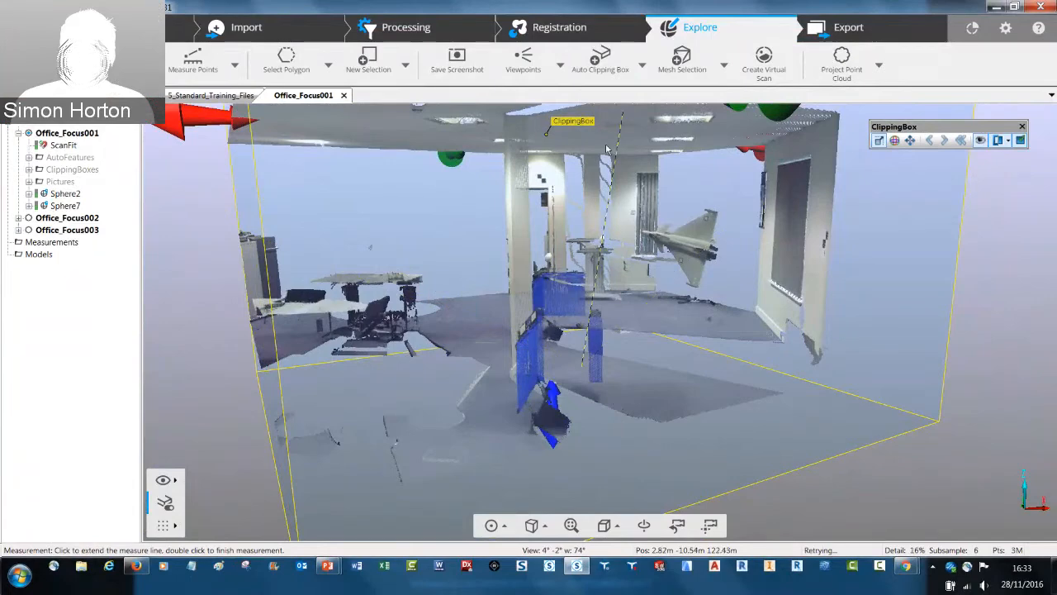
left_click_drag(592, 310, 596, 178)
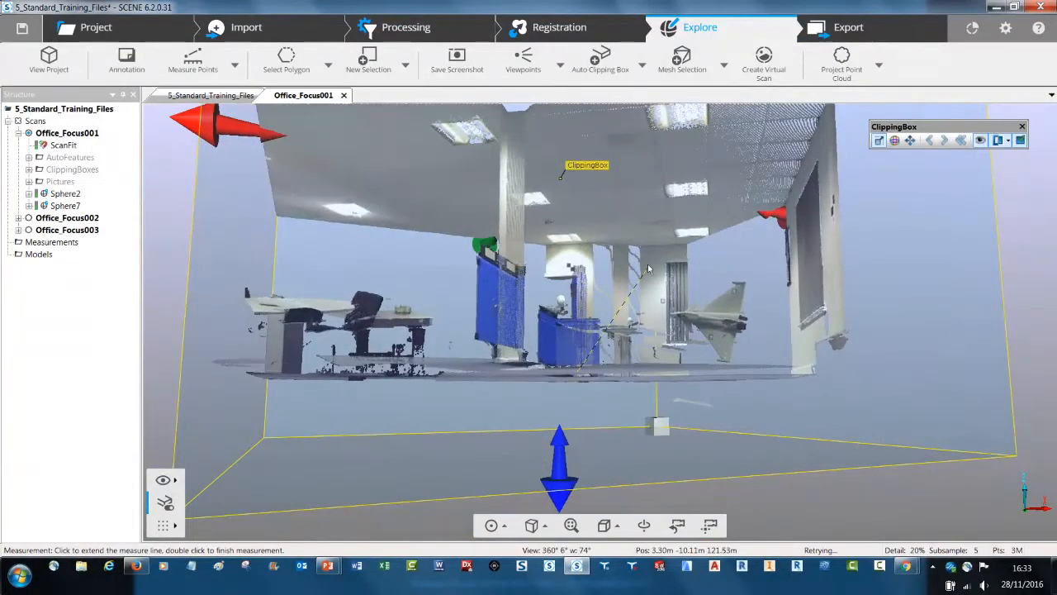
left_click_drag(648, 265, 591, 161)
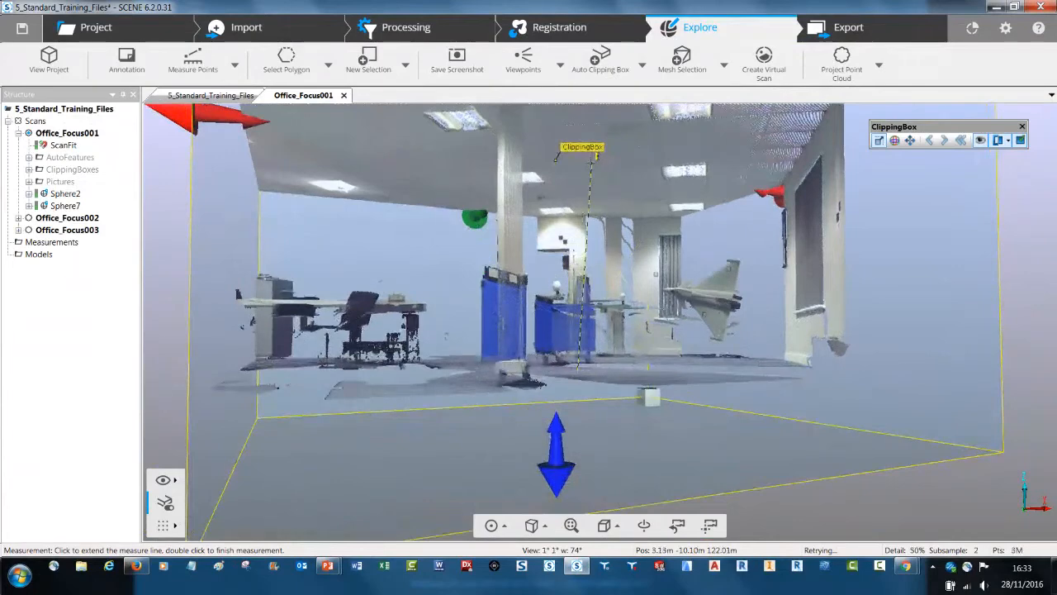
key("Escape")
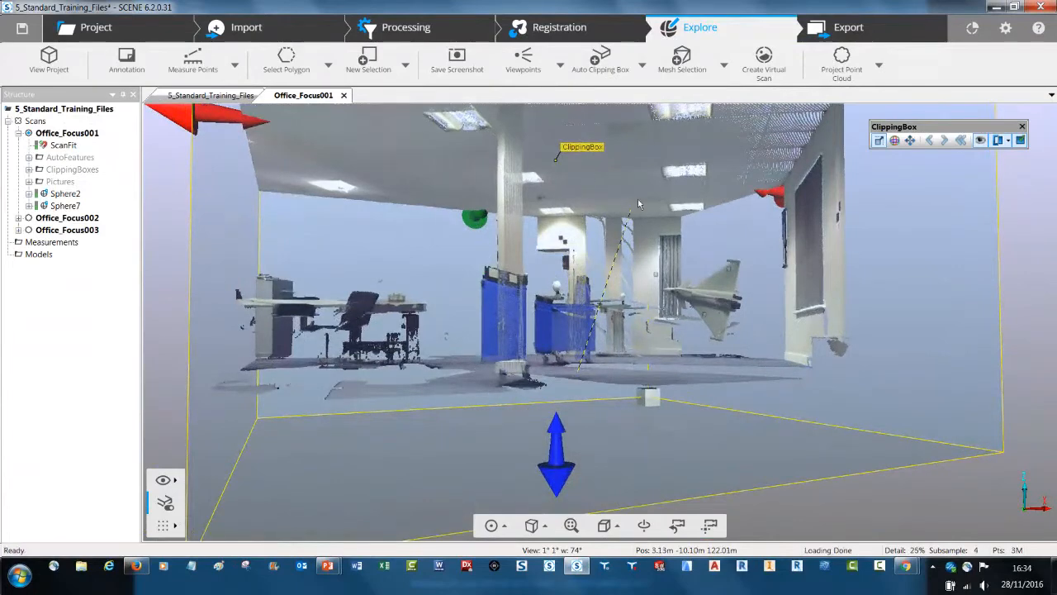
Close the Office_Focus001 view and delete the ClippingBoxes folder under that scan
left_click(344, 95)
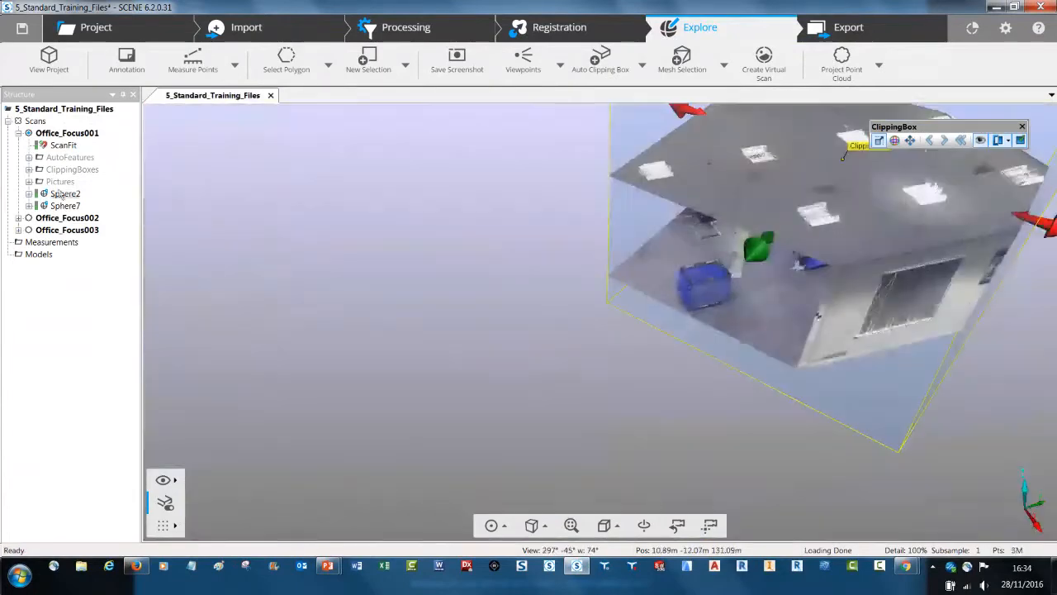
left_click(66, 170)
right_click(53, 169)
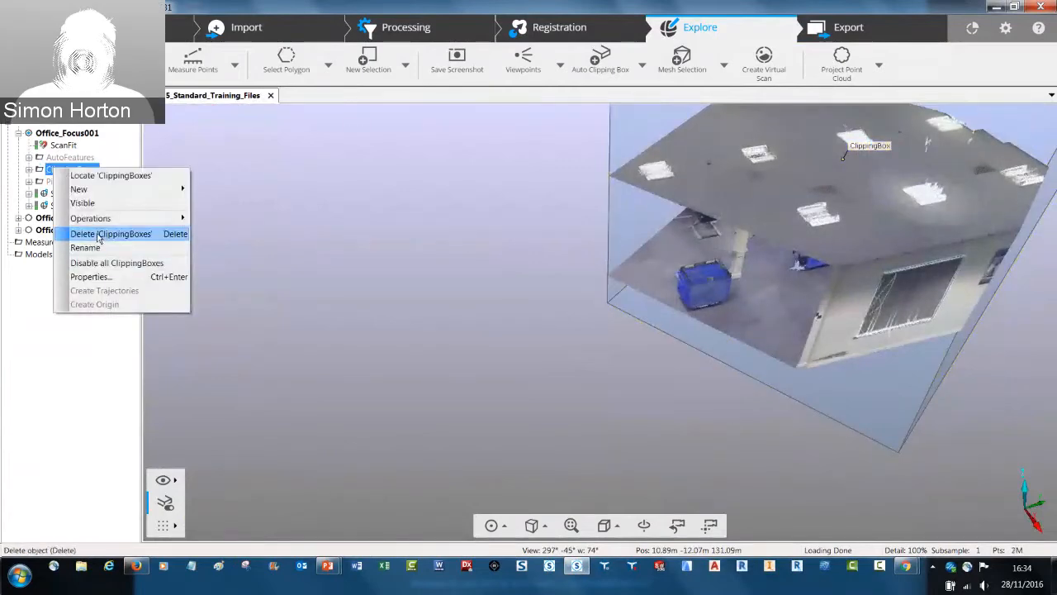
left_click(91, 234)
key("Return")
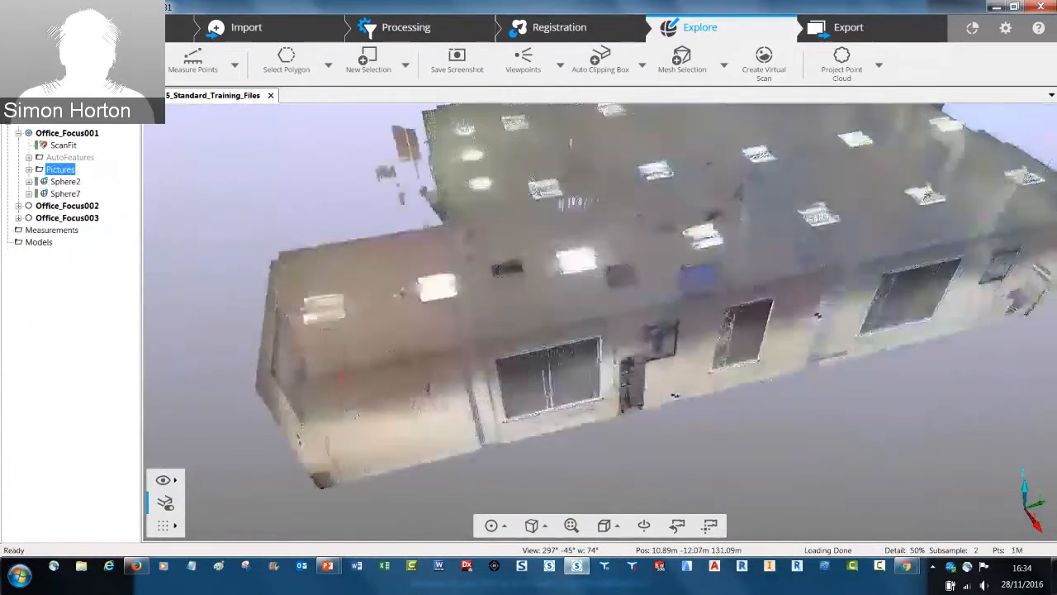
Reopen scan Office_Focus001 in a 3D view without any clipping box
right_click(58, 135)
mouse_move(83, 155)
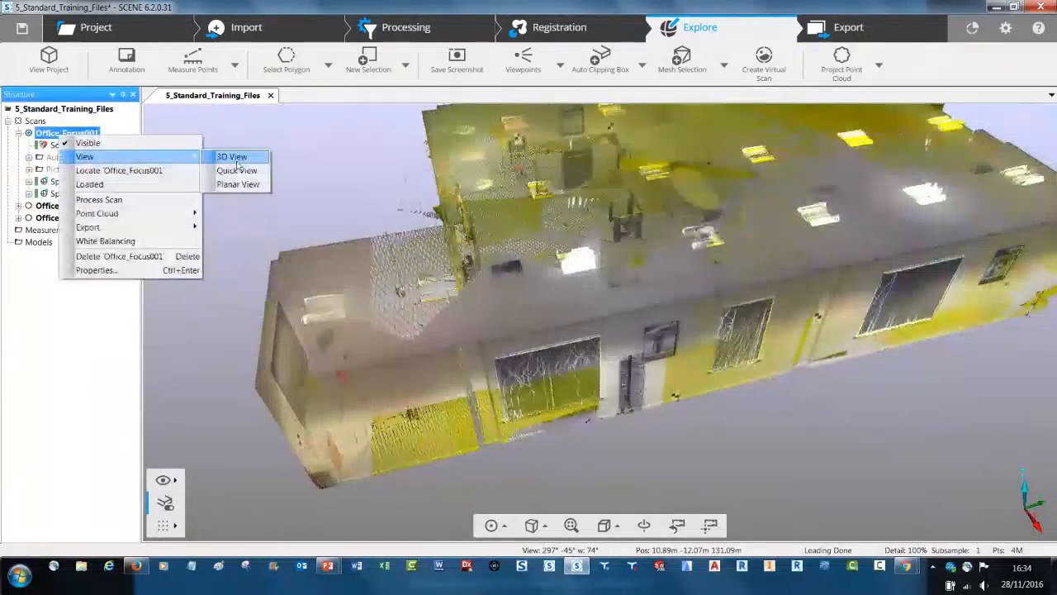
left_click(239, 155)
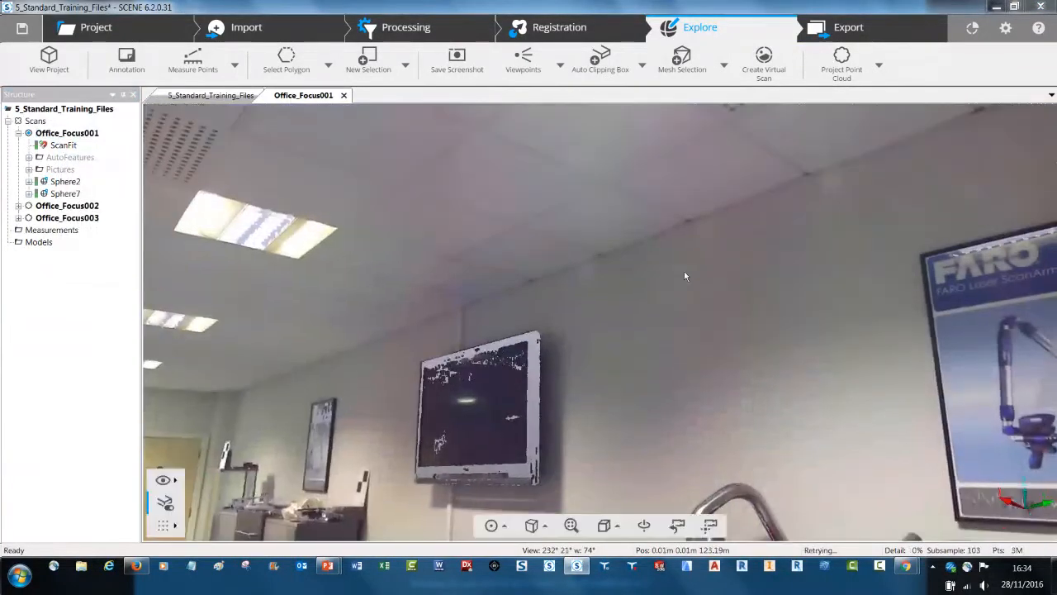
scroll(685, 269, "down", 5)
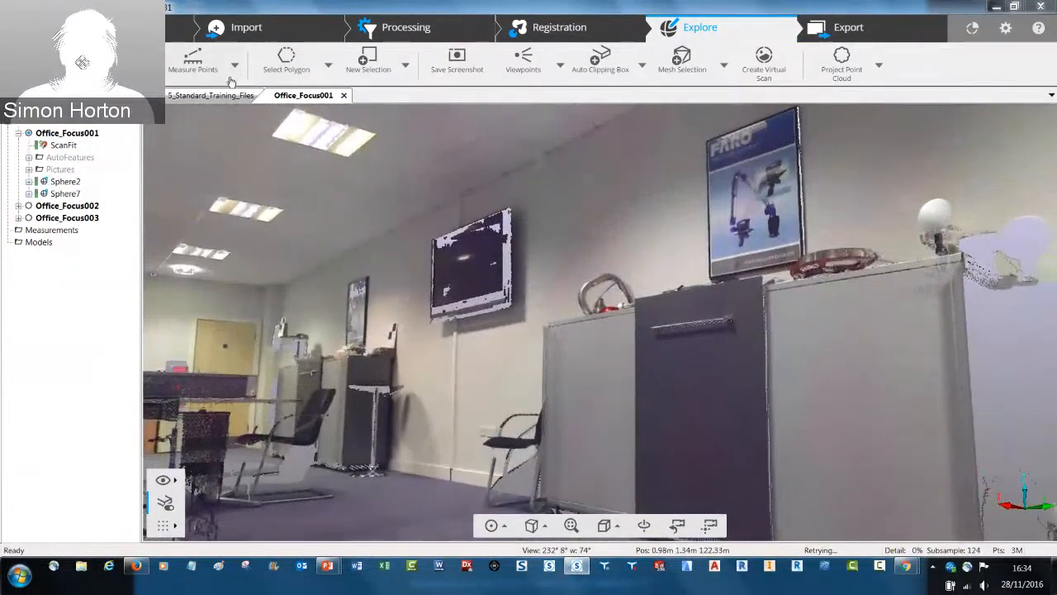
Measure the distance from the ceiling edge beside the wall-mounted television down to the floor and inspect the measure line
left_click(192, 70)
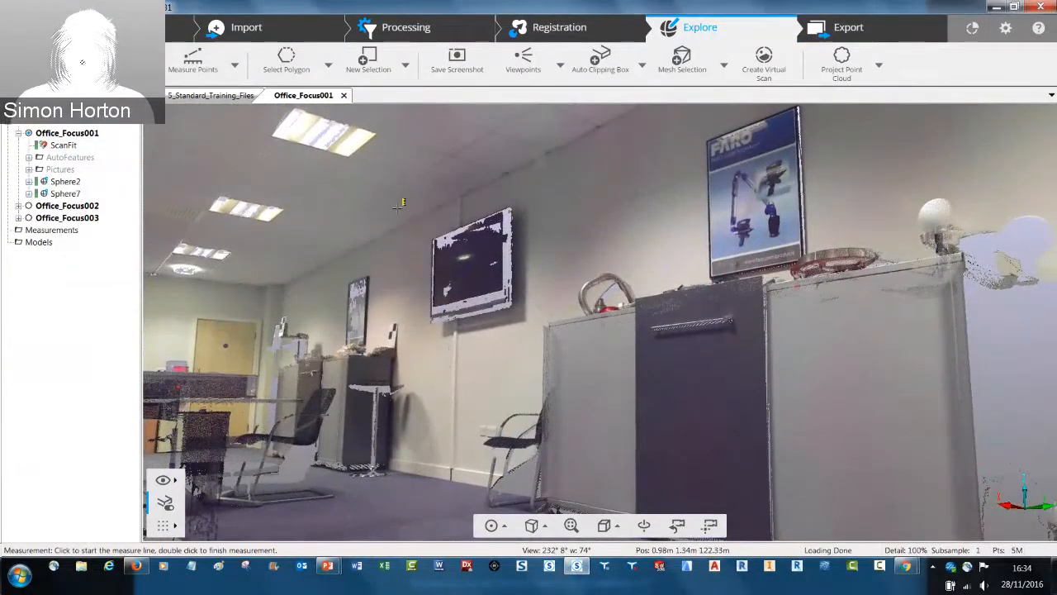
left_click(428, 292)
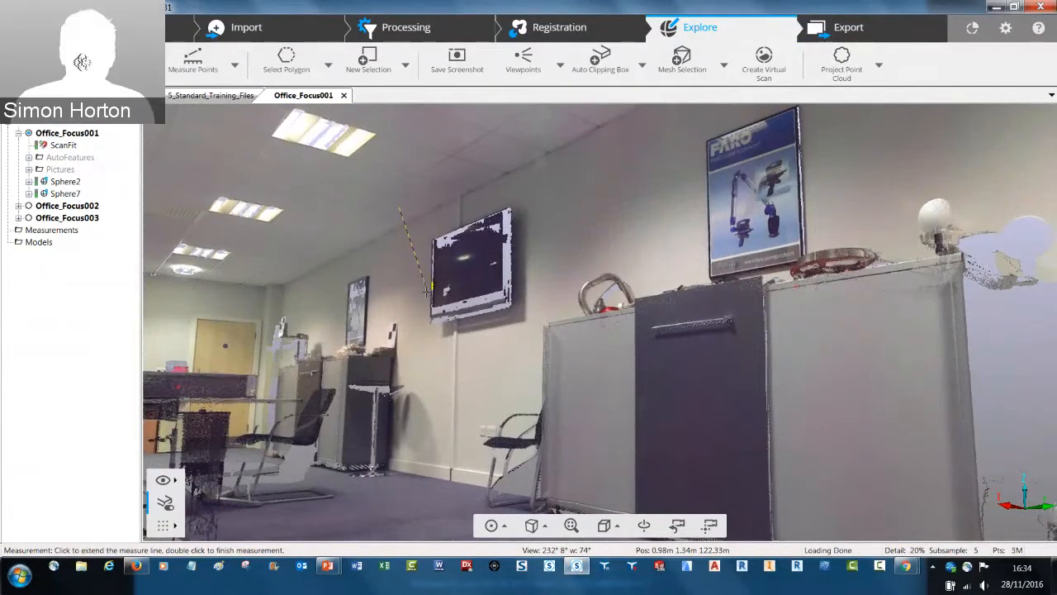
double_click(414, 504)
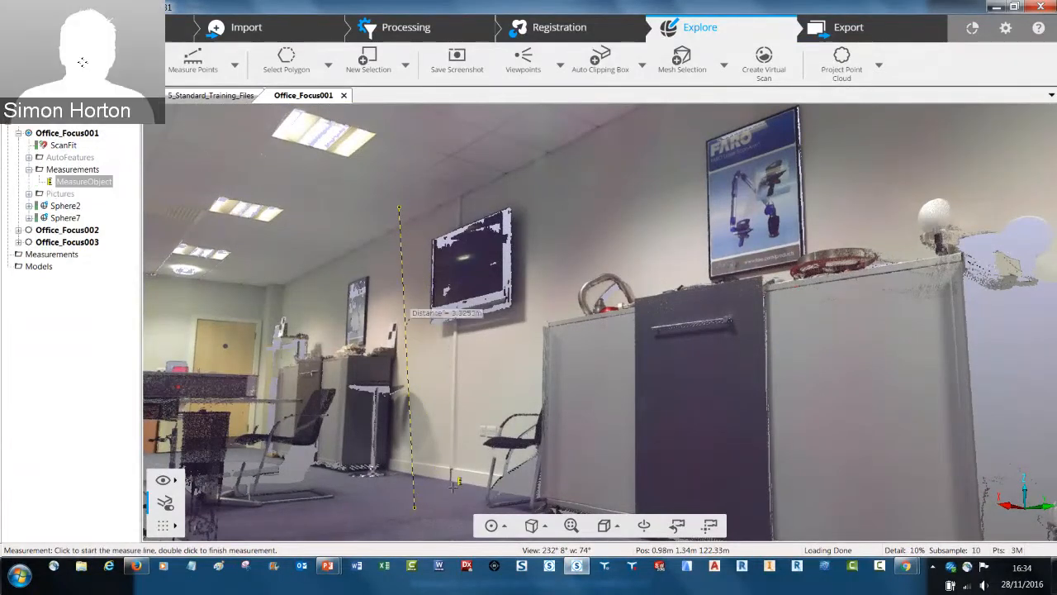
key("Escape")
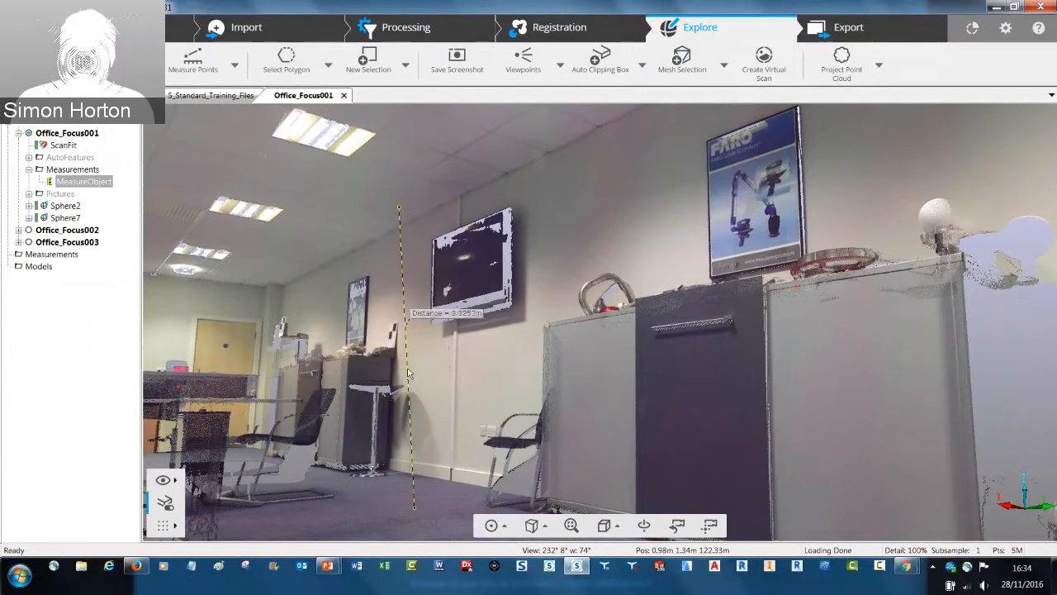
left_click_drag(417, 398, 434, 386)
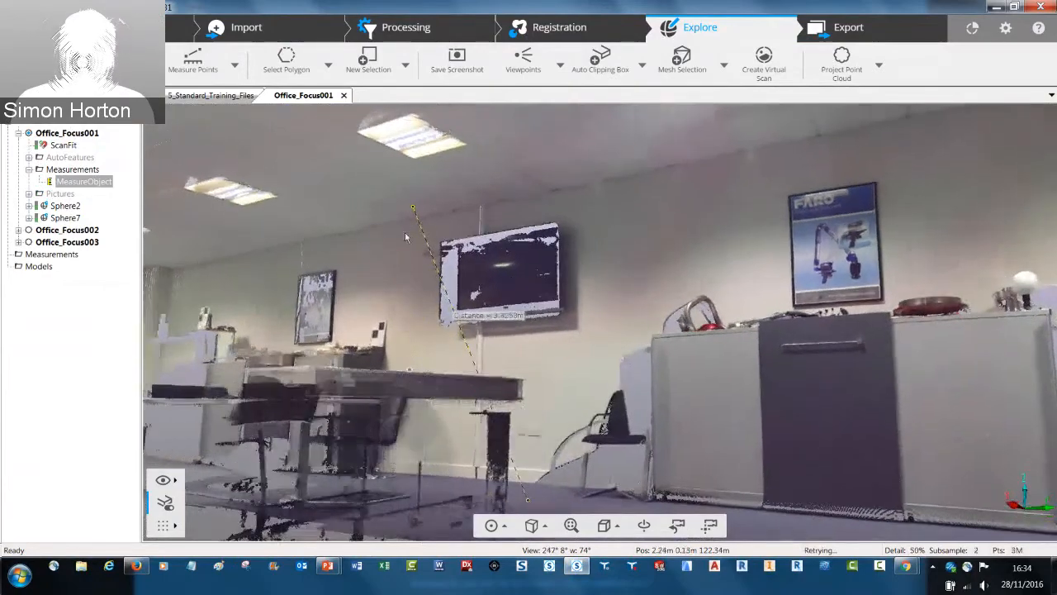
Show the horizontal and vertical distances alongside the overall distance for the ceiling-to-floor measurement and inspect its lines
left_click_drag(468, 322, 456, 316)
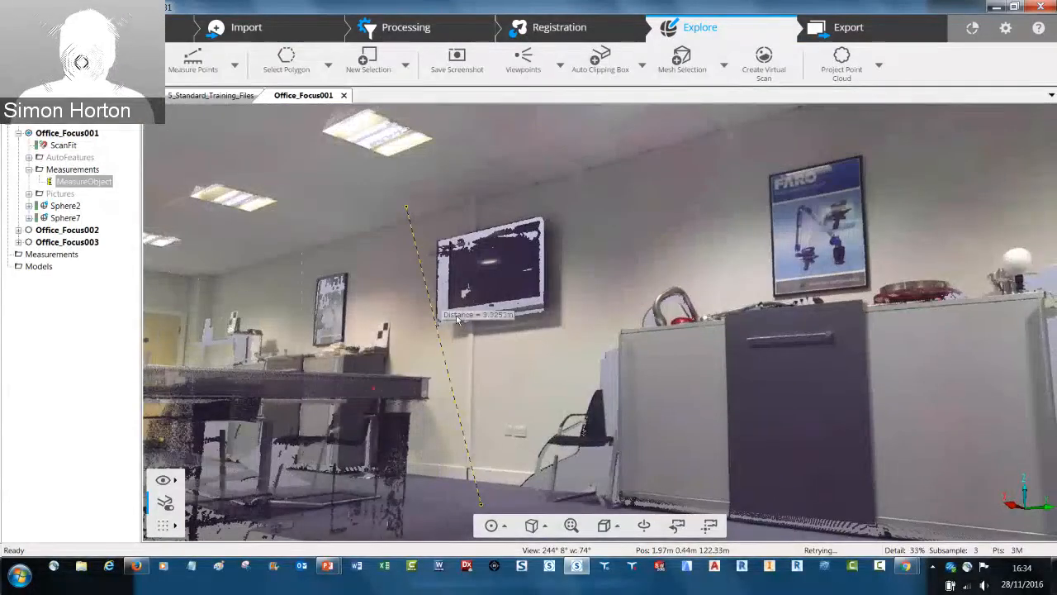
right_click(459, 319)
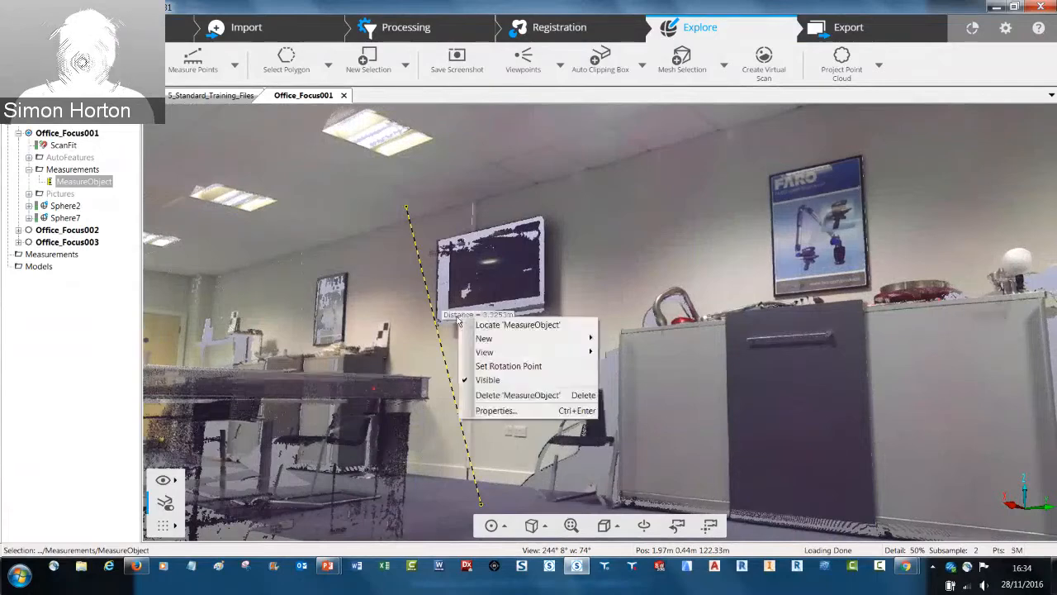
left_click(494, 411)
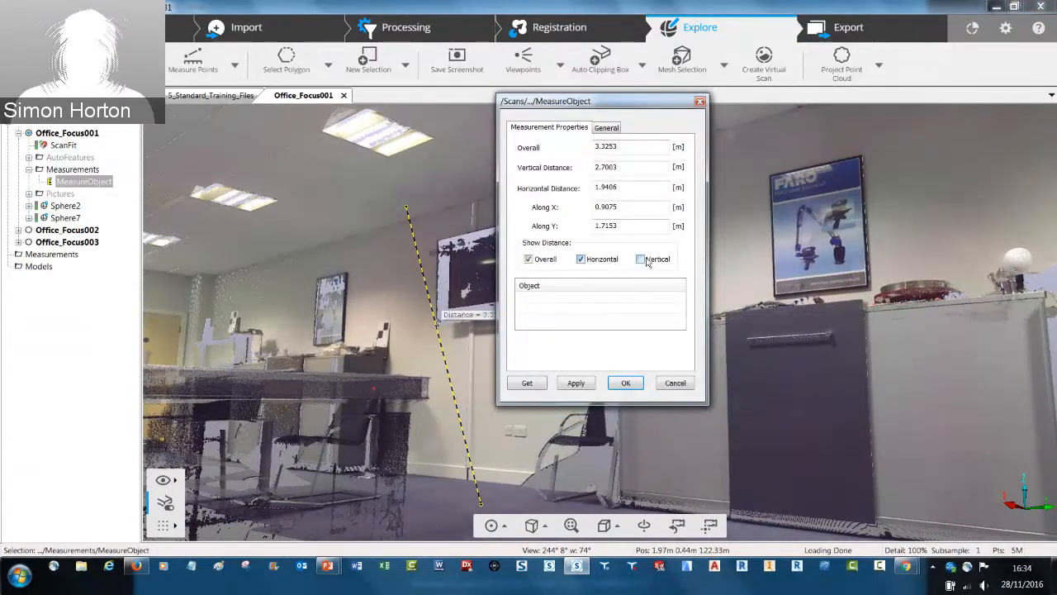
left_click(625, 384)
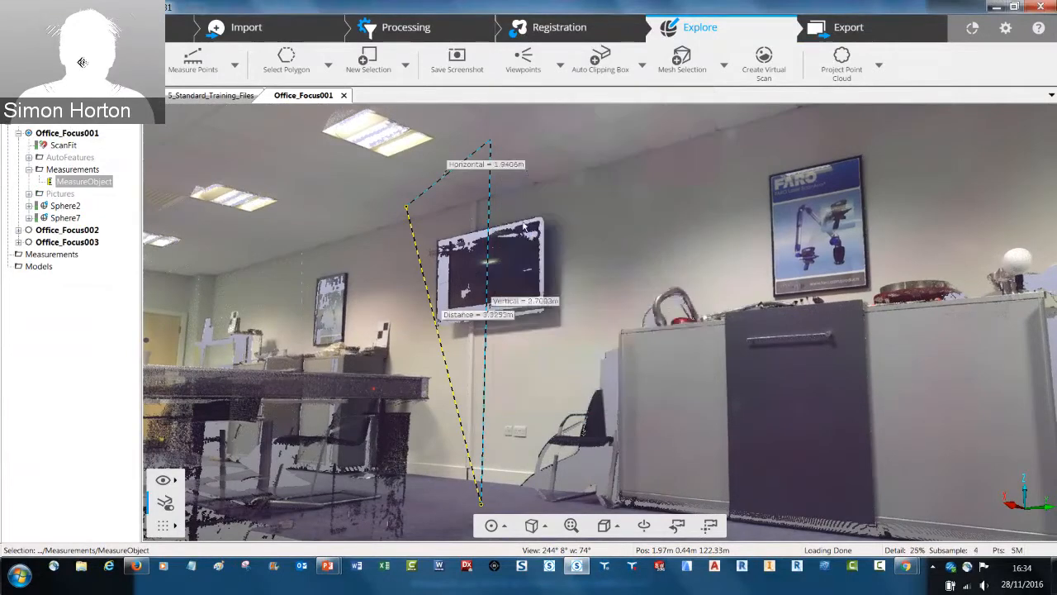
left_click_drag(413, 212, 404, 205)
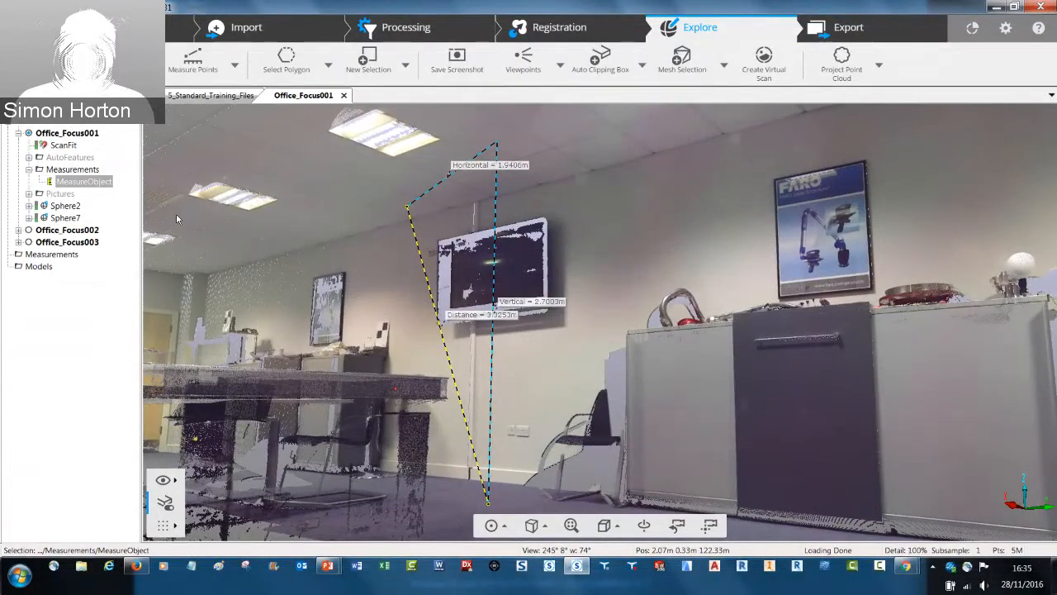
Delete MeasureObject from the Measurements folder of scan Office_Focus001
right_click(88, 181)
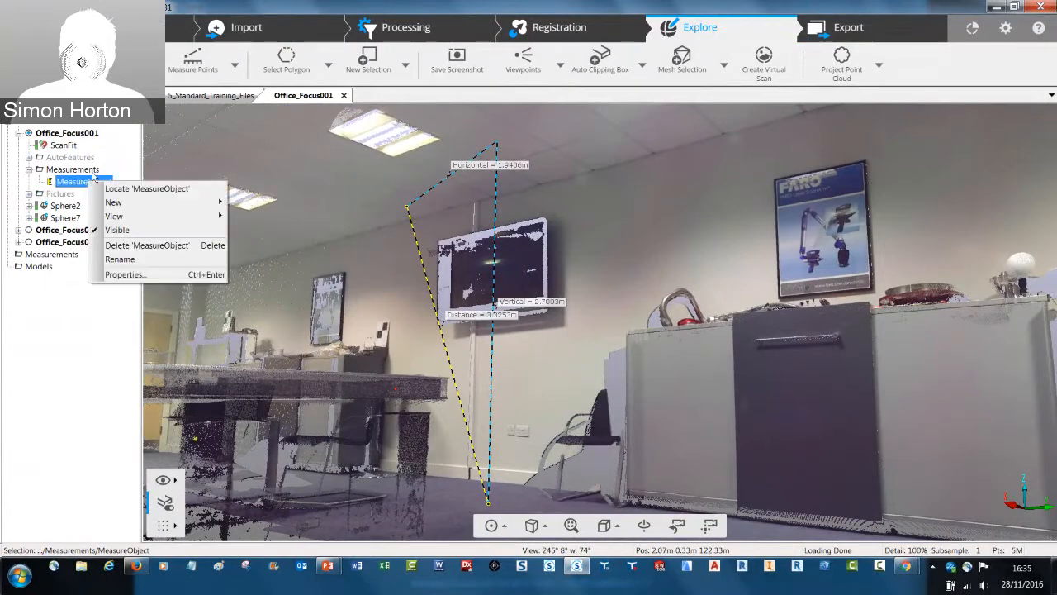
left_click(120, 245)
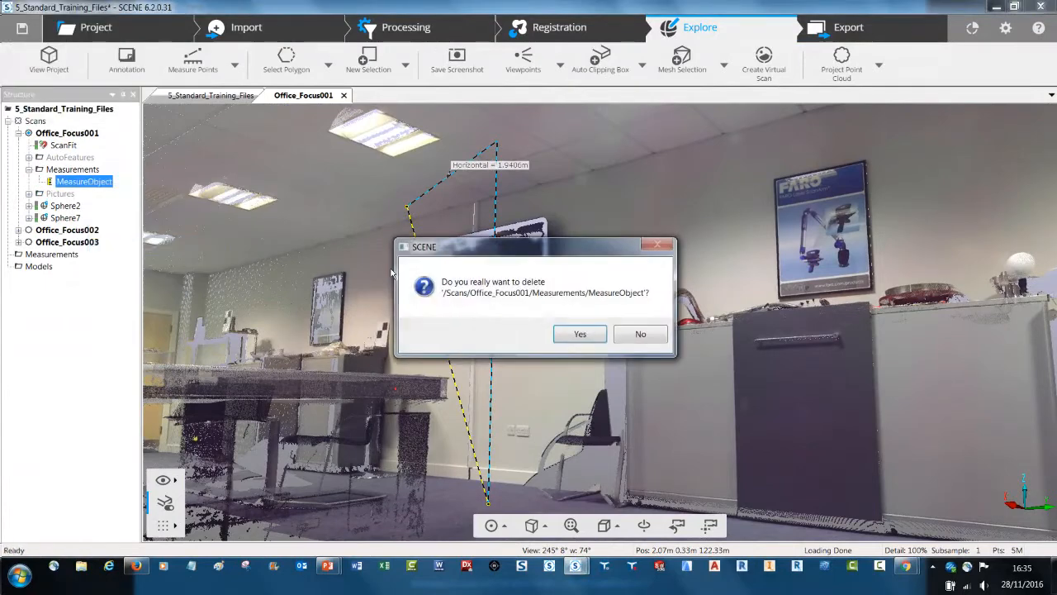
left_click(581, 333)
Check the available point selection tools, and switch the interface from the workflow layout to the classic layout
scroll(210, 208, "down", 2)
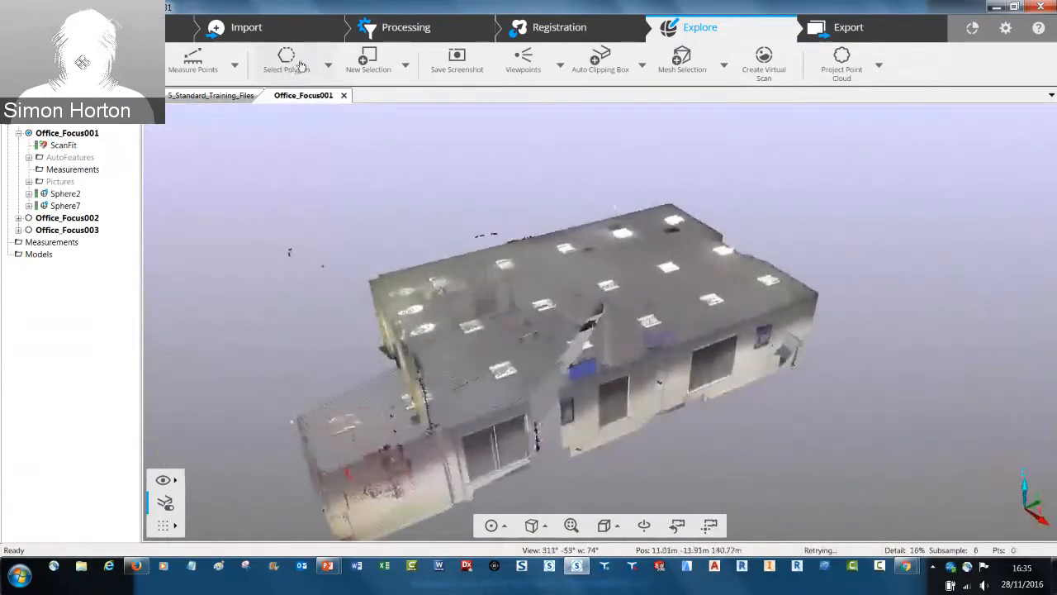
left_click(326, 65)
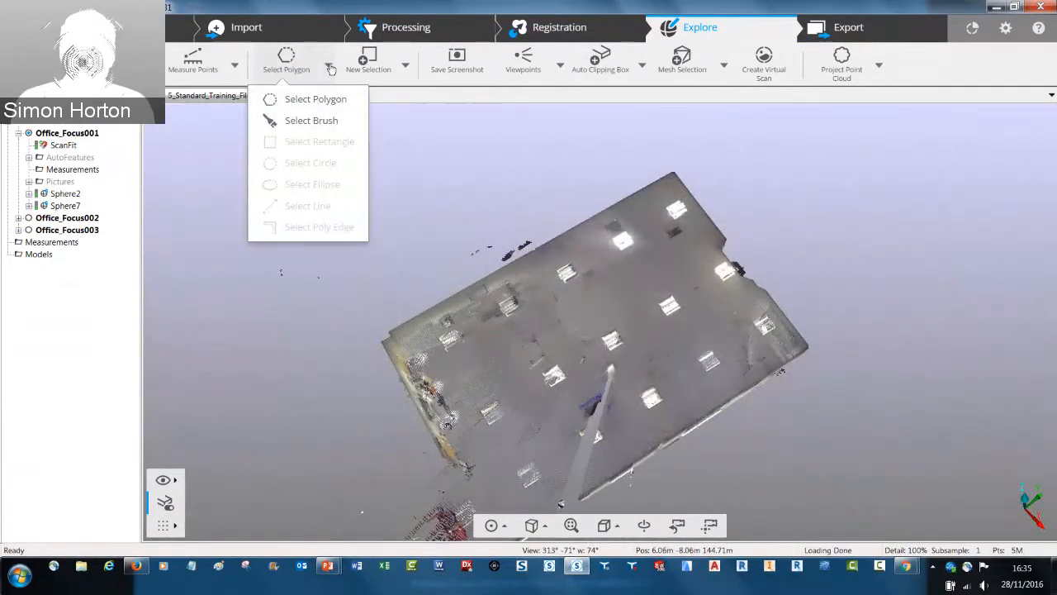
left_click(332, 70)
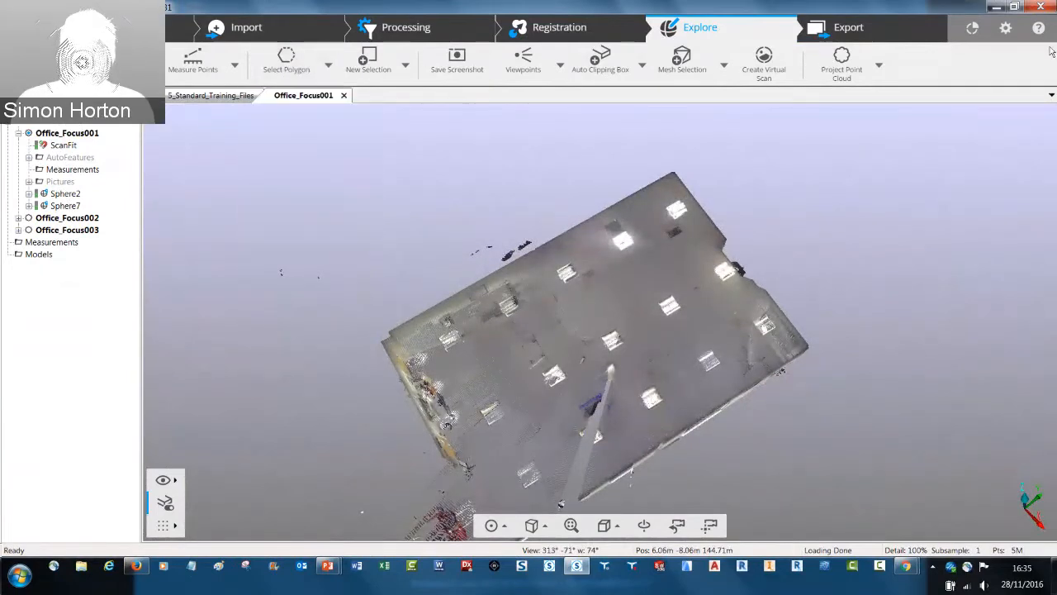
left_click(1006, 28)
left_click(181, 59)
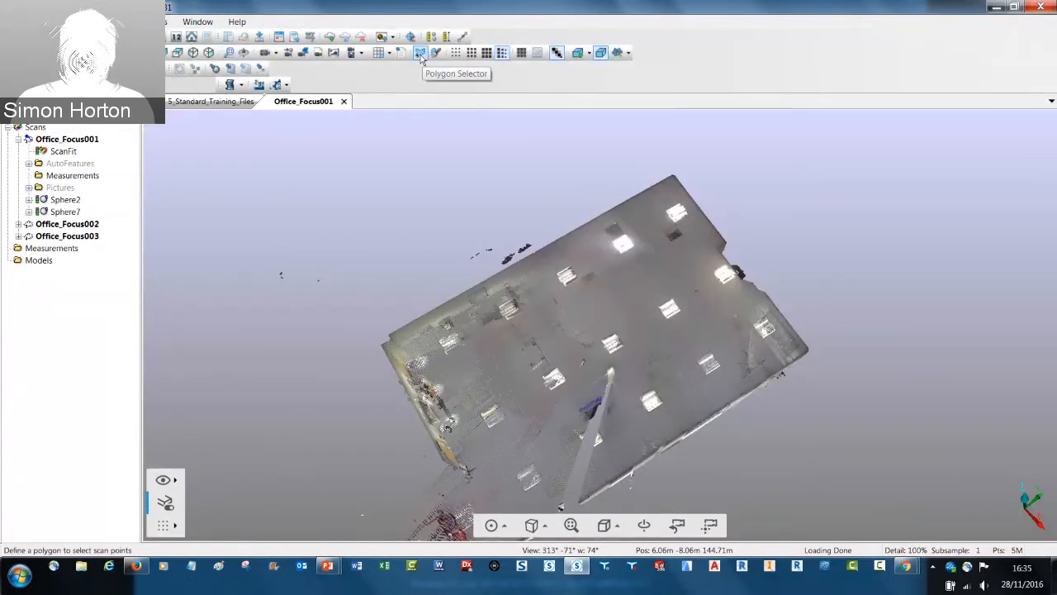
Select the points inside a four-sided polygon across the building's roof with the Polygon Selector and review the actions for that selection
left_click(419, 53)
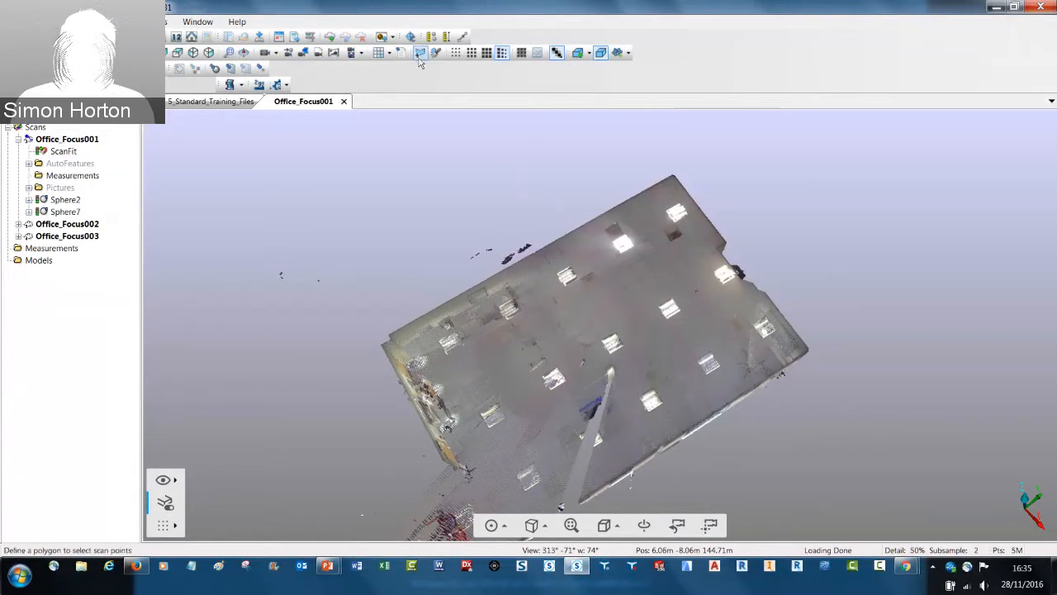
left_click(558, 219)
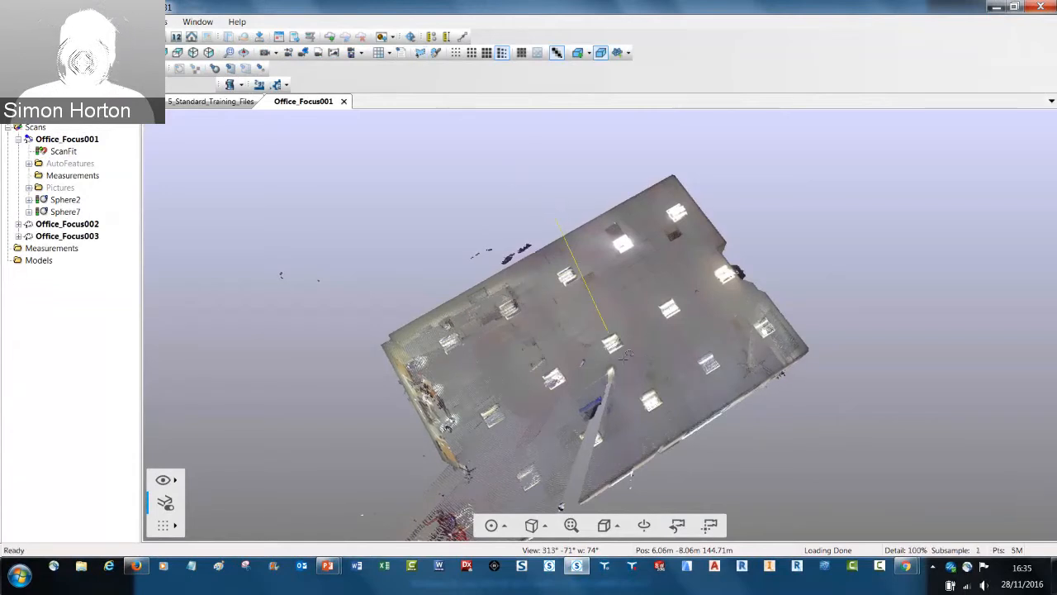
left_click(718, 506)
left_click(846, 400)
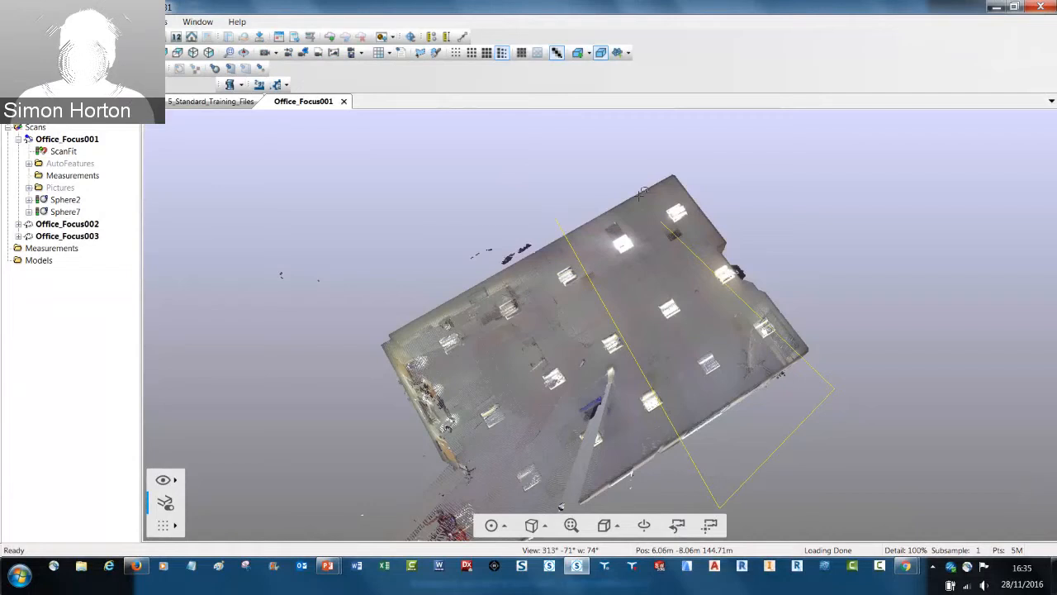
double_click(589, 184)
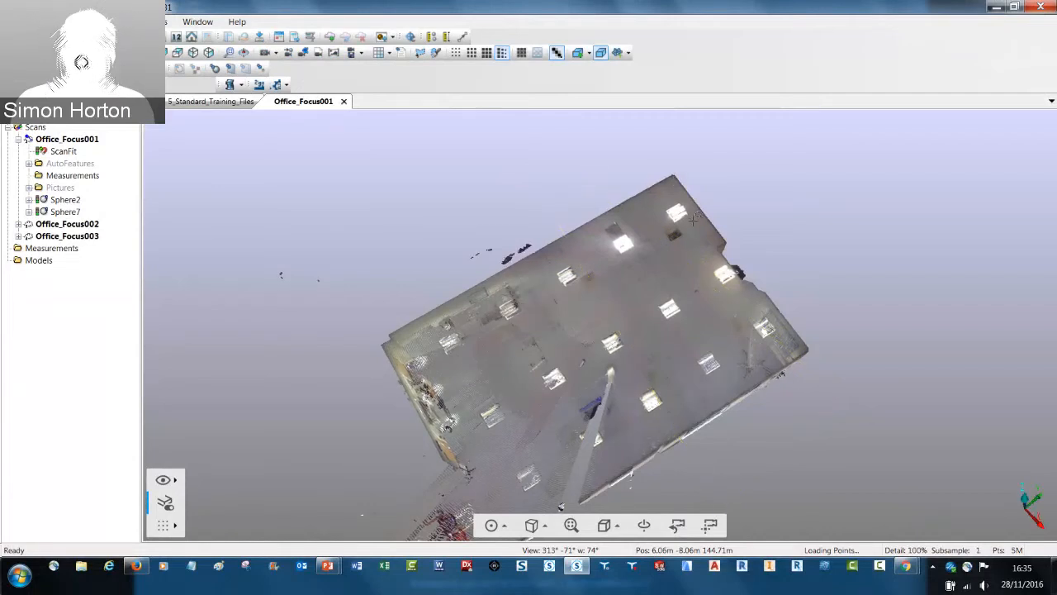
left_click_drag(674, 180, 694, 225)
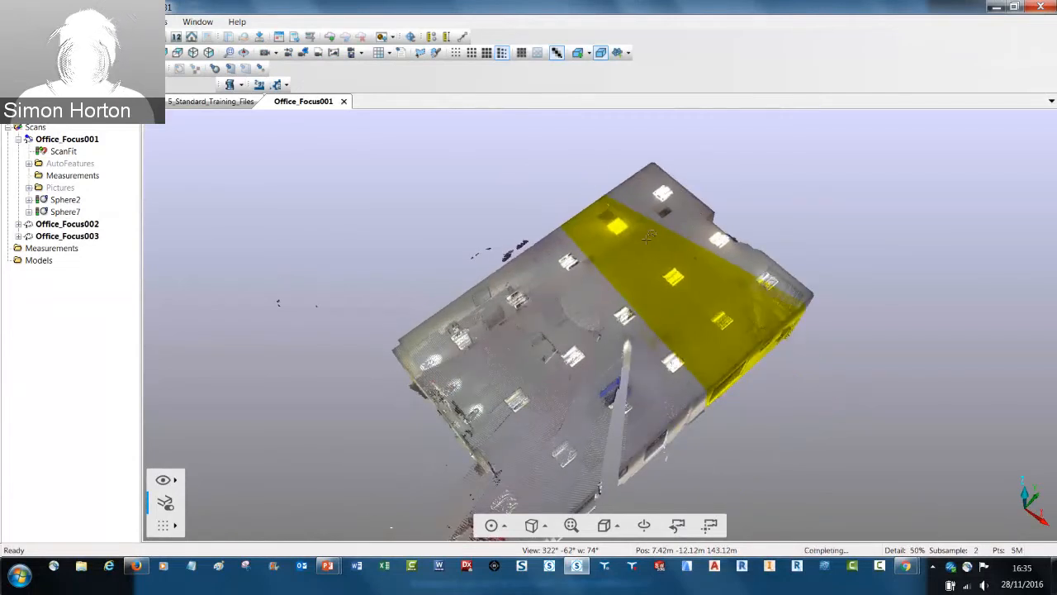
right_click(680, 268)
mouse_move(731, 275)
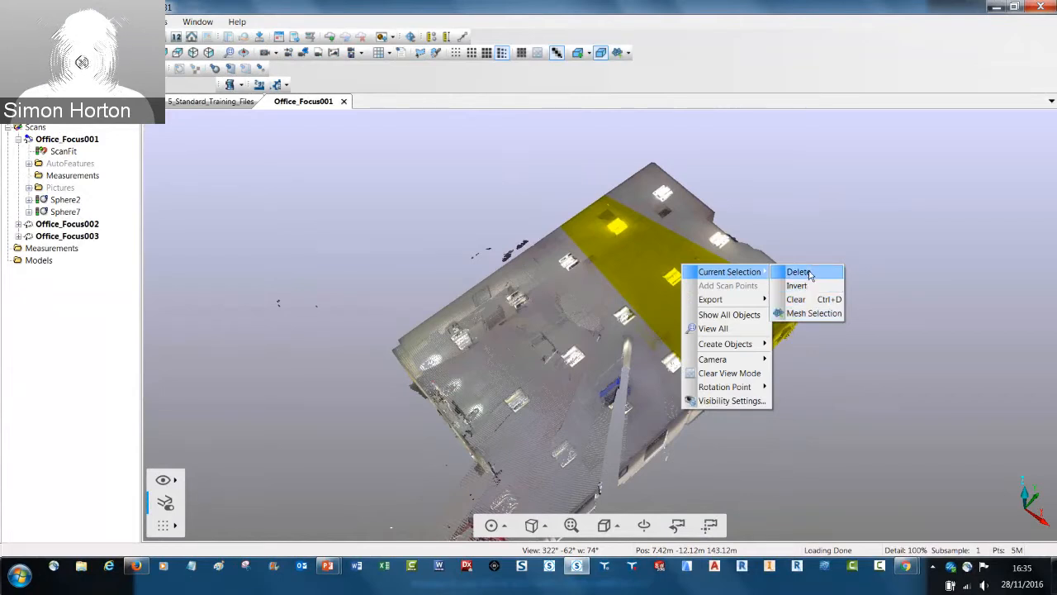
left_click(816, 207)
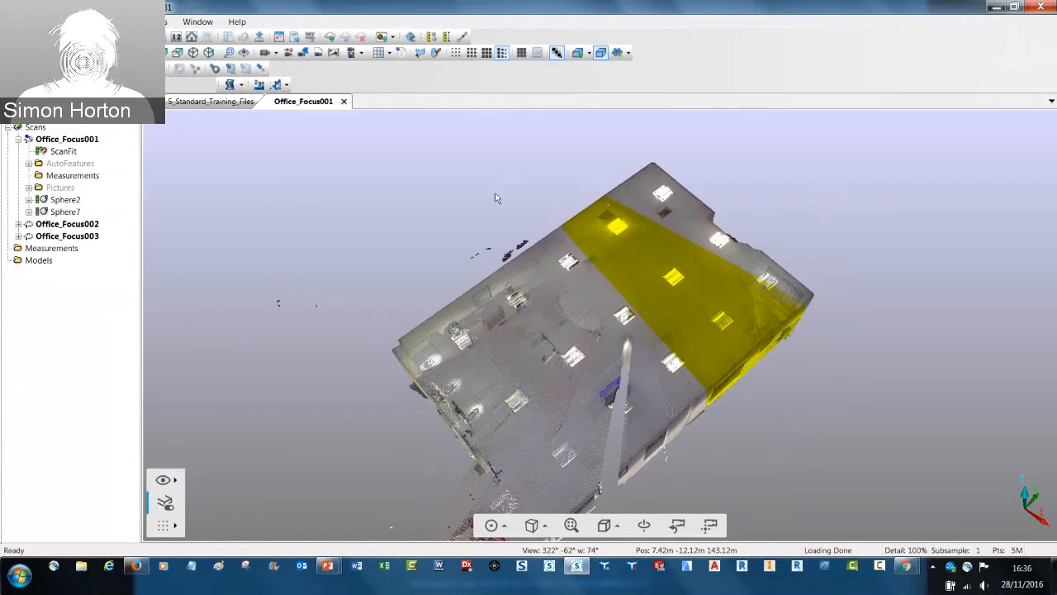
right_click(62, 142)
mouse_move(90, 177)
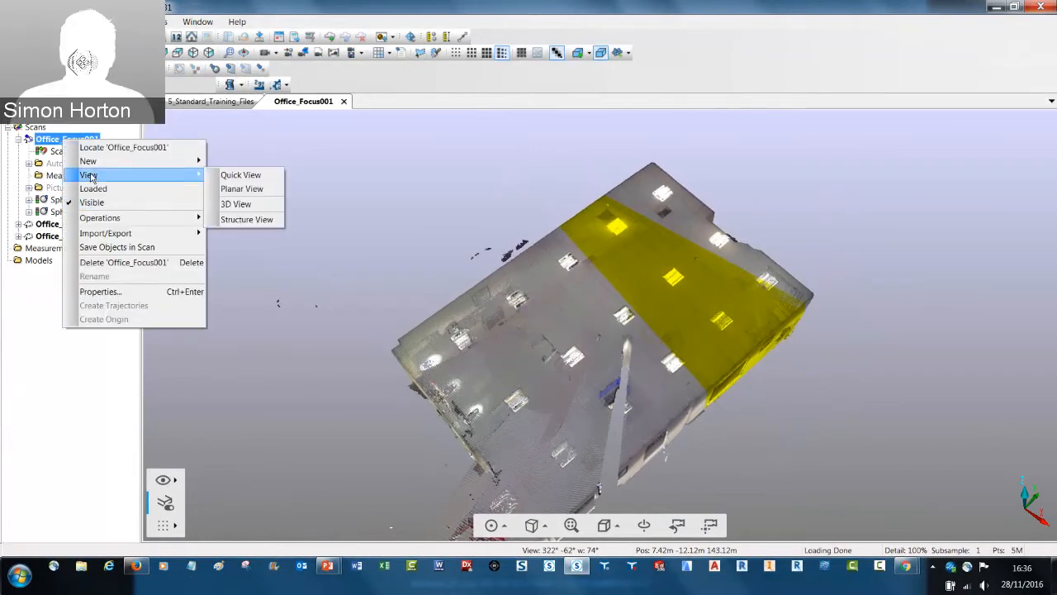
left_click(49, 225)
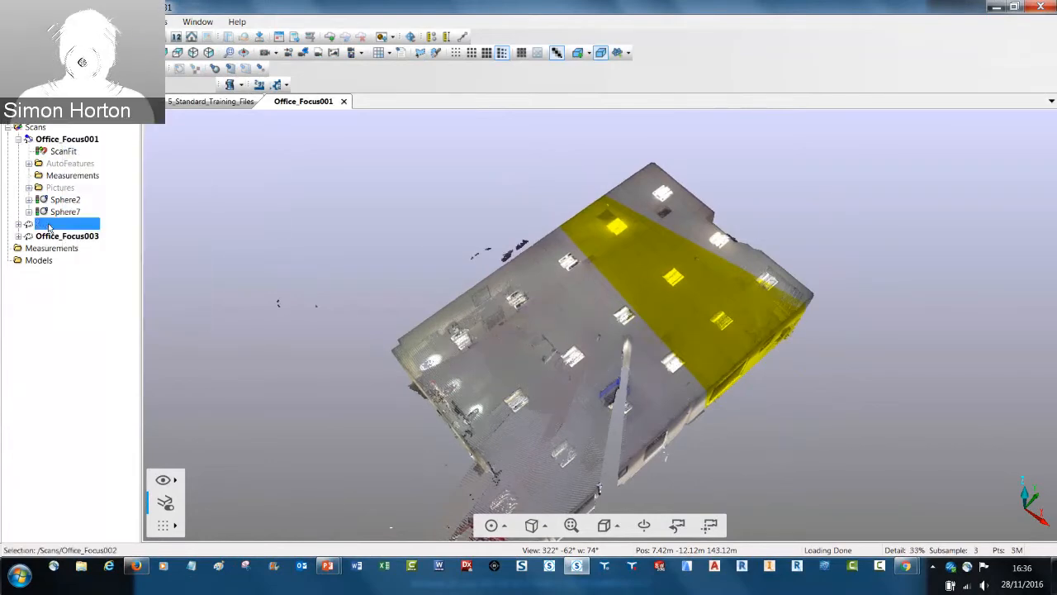
right_click(49, 225)
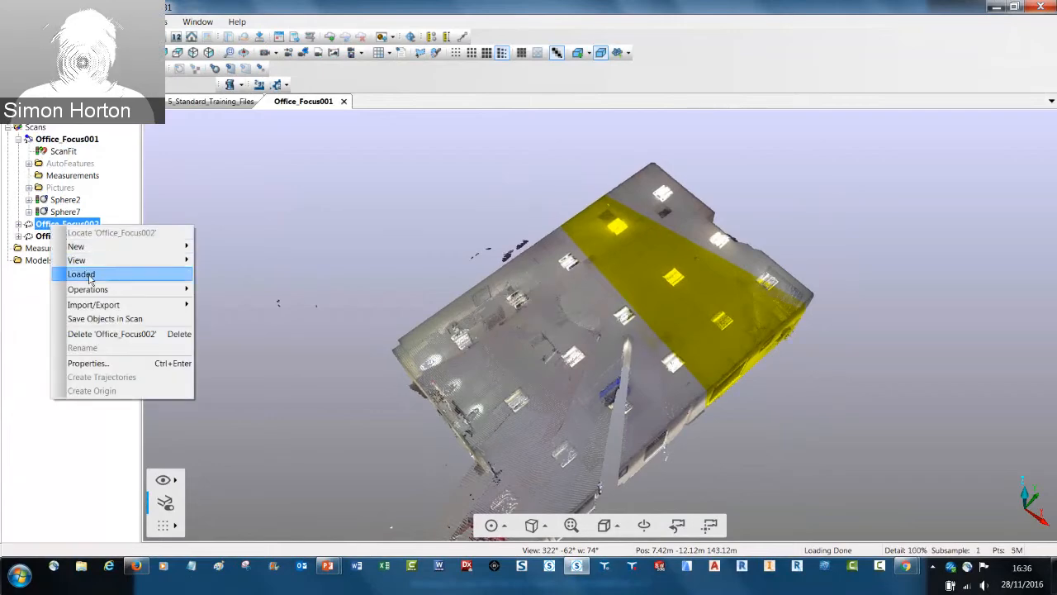
left_click(178, 182)
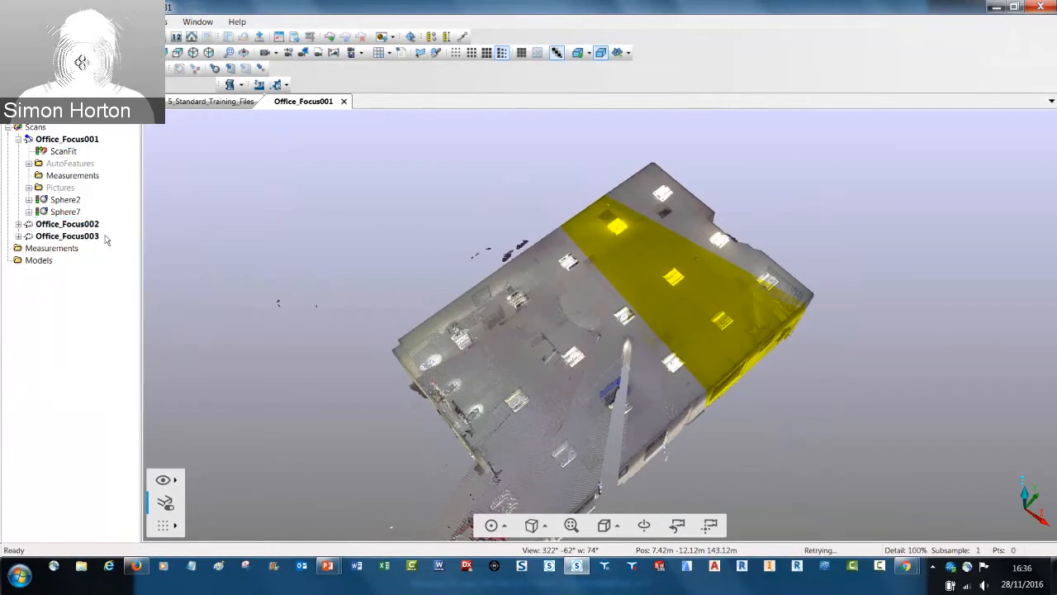
Load scan Office_Focus002 and open it in a 3D view
left_click(74, 224)
right_click(74, 224)
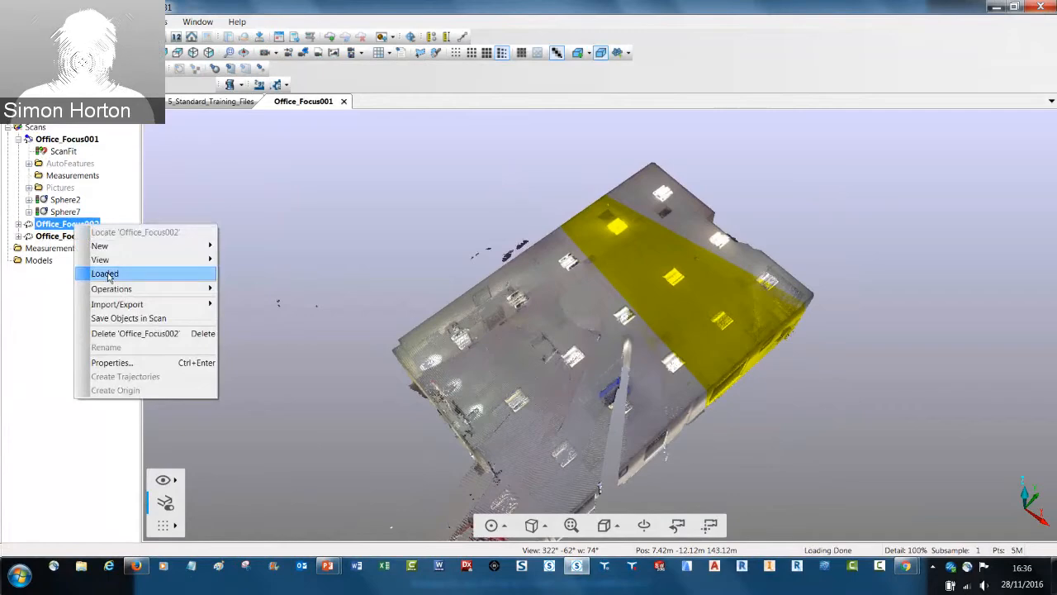
left_click(106, 274)
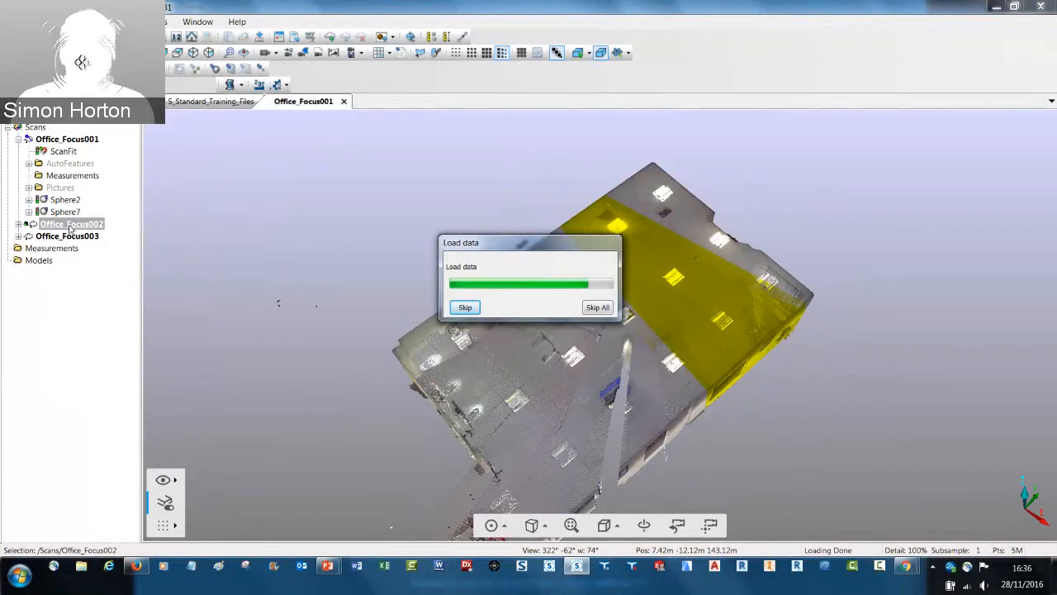
right_click(70, 229)
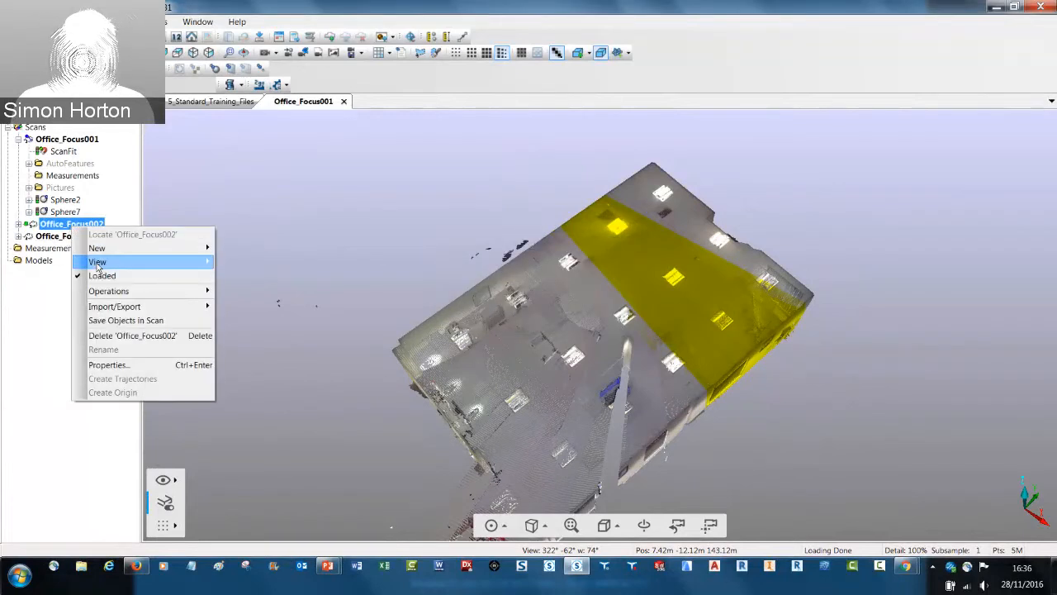
mouse_move(99, 266)
left_click(237, 291)
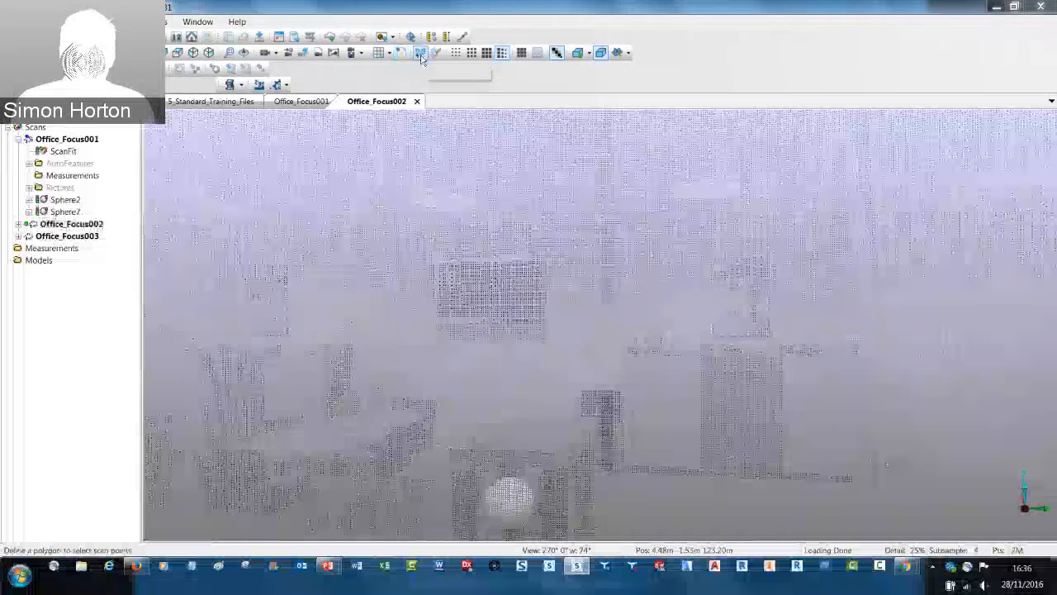
Outline a four-sided polygon across the middle of scan Office_Focus002 and bring up the options for deleting points inside or outside it
left_click(420, 53)
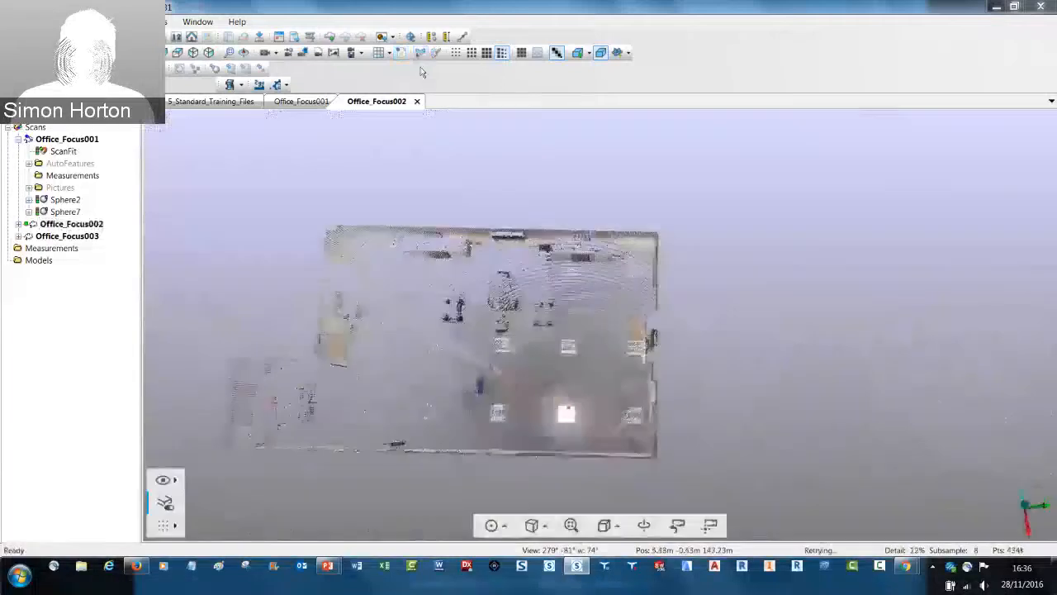
mouse_move(458, 211)
left_mouse_down()
mouse_move(460, 446)
mouse_move(588, 450)
mouse_move(593, 285)
mouse_move(582, 180)
left_mouse_up()
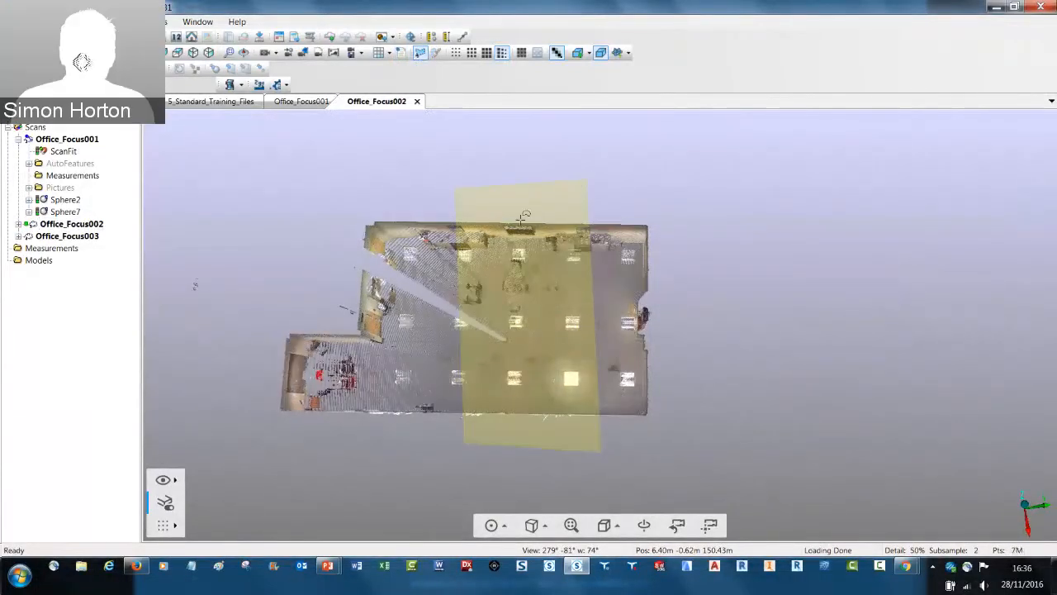
right_click(522, 242)
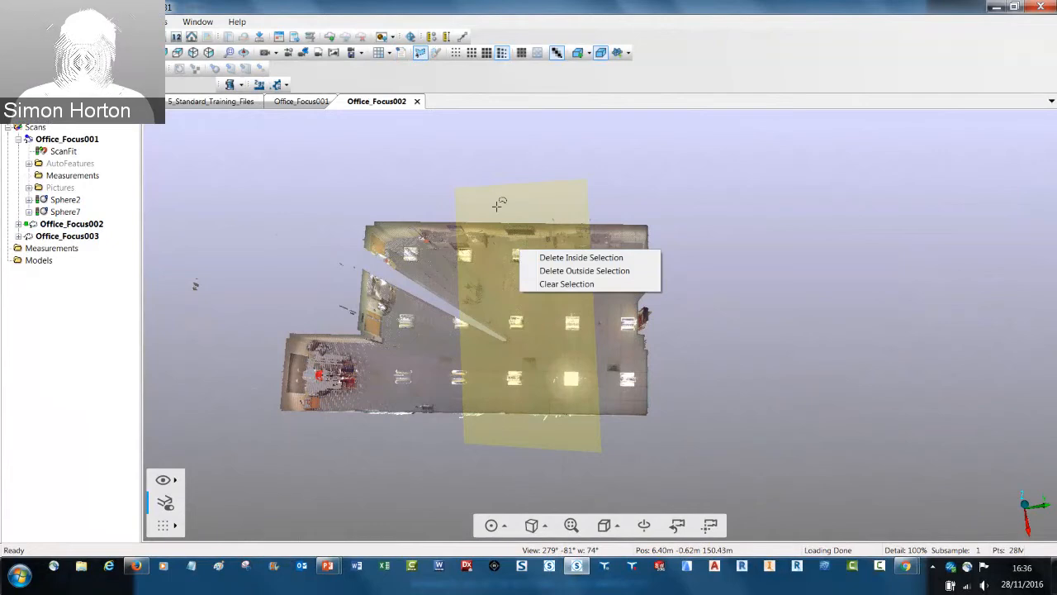
Close the Office_Focus002 view without deleting any points and unload that scan
left_click(418, 101)
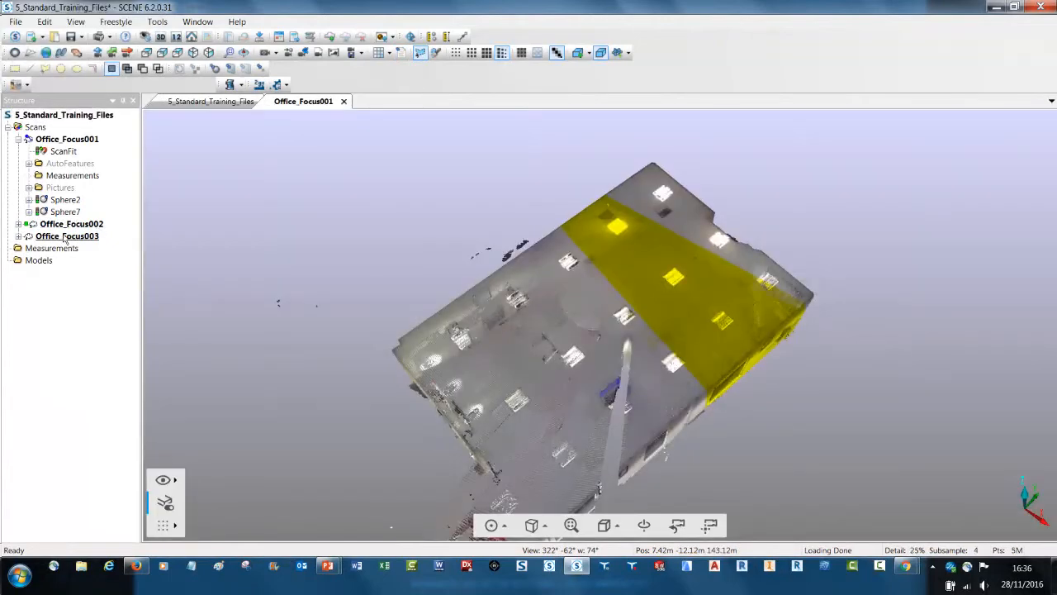
right_click(71, 227)
left_click(105, 274)
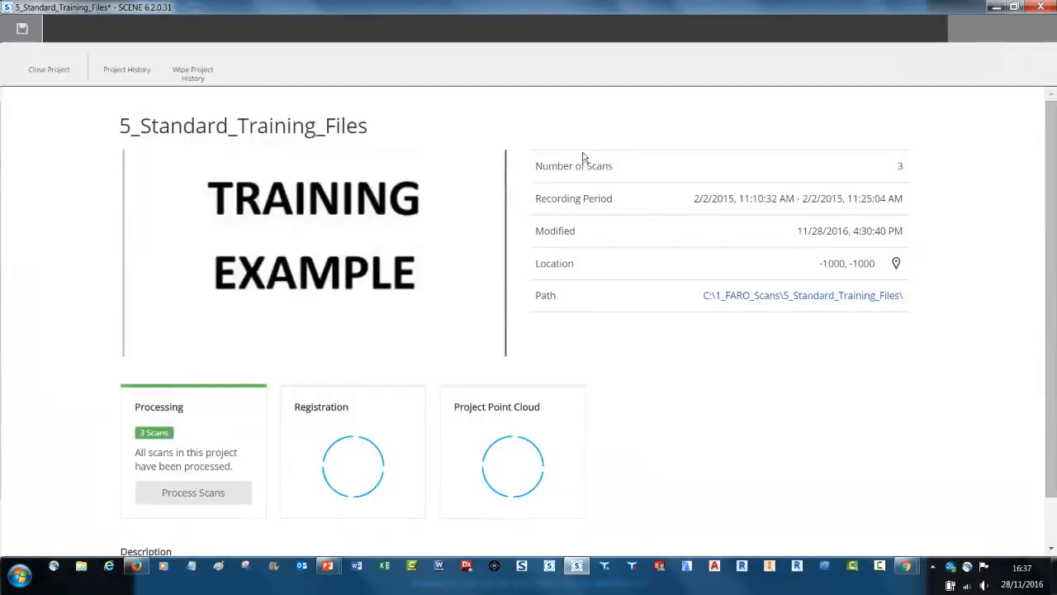
Return to the Explore workflow, save the pending project changes and open the settings for creating the project point cloud
left_click(696, 28)
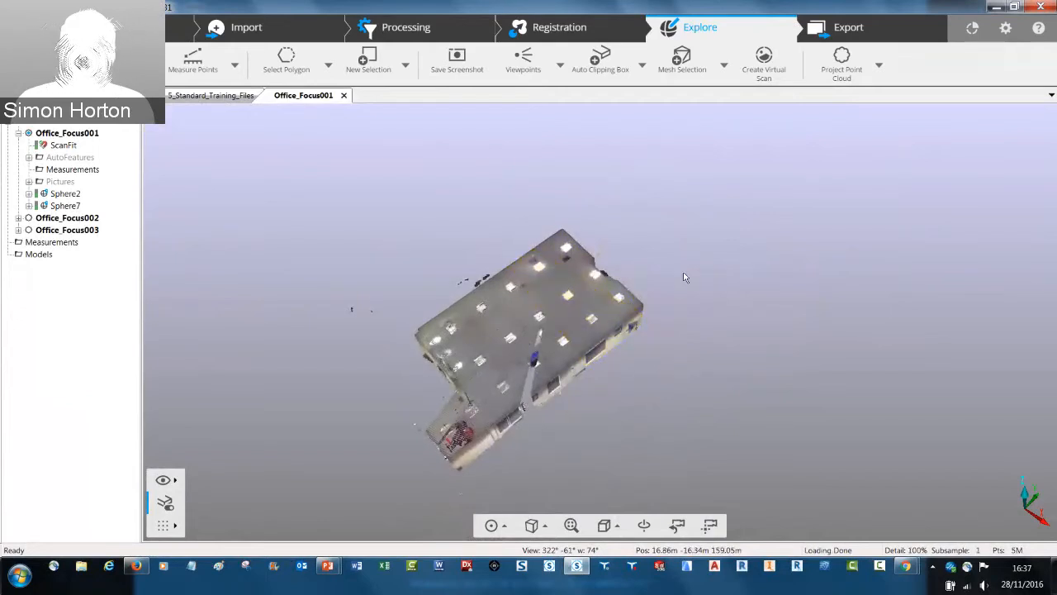
left_click_drag(684, 277, 712, 203)
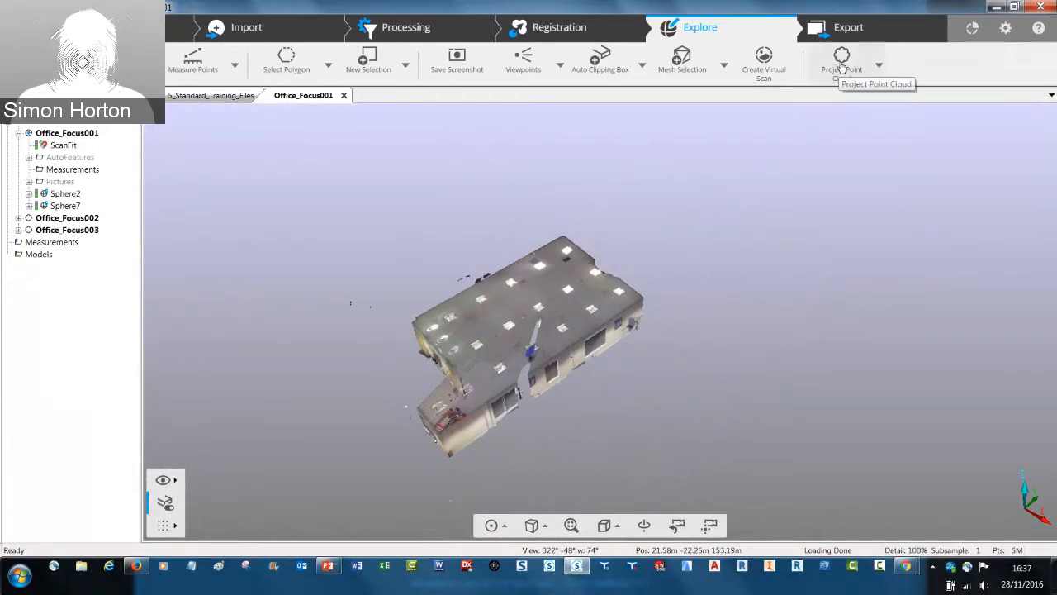
left_click(842, 68)
left_click(846, 99)
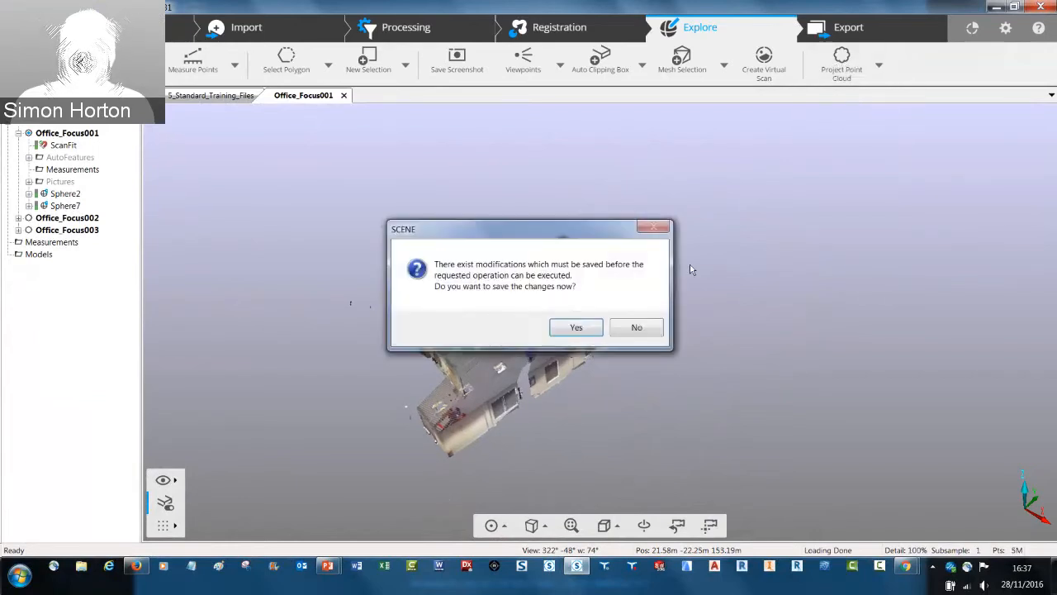
left_click(576, 327)
left_click(489, 338)
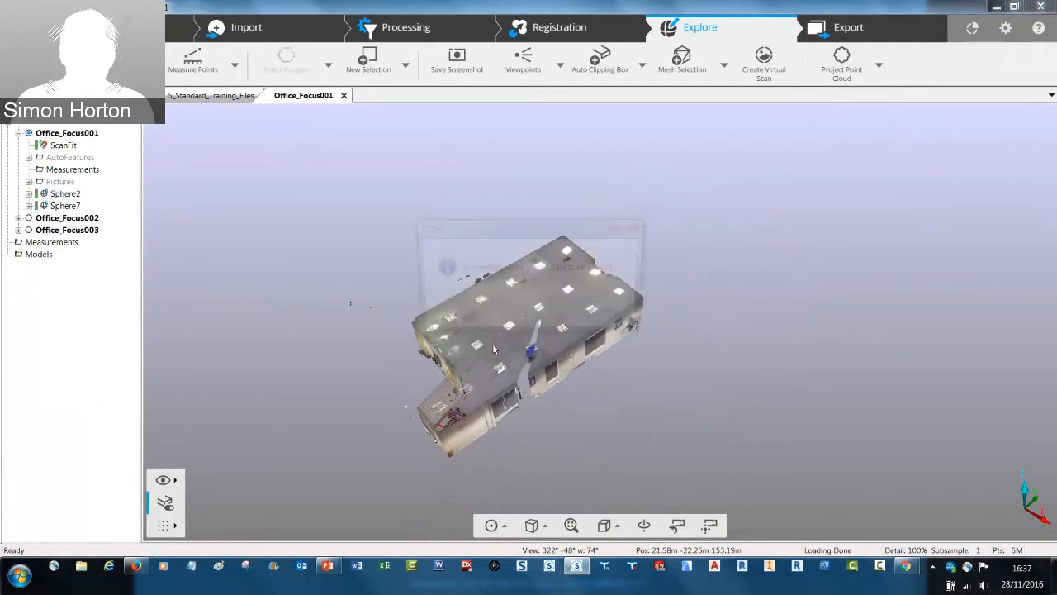
left_click(611, 314)
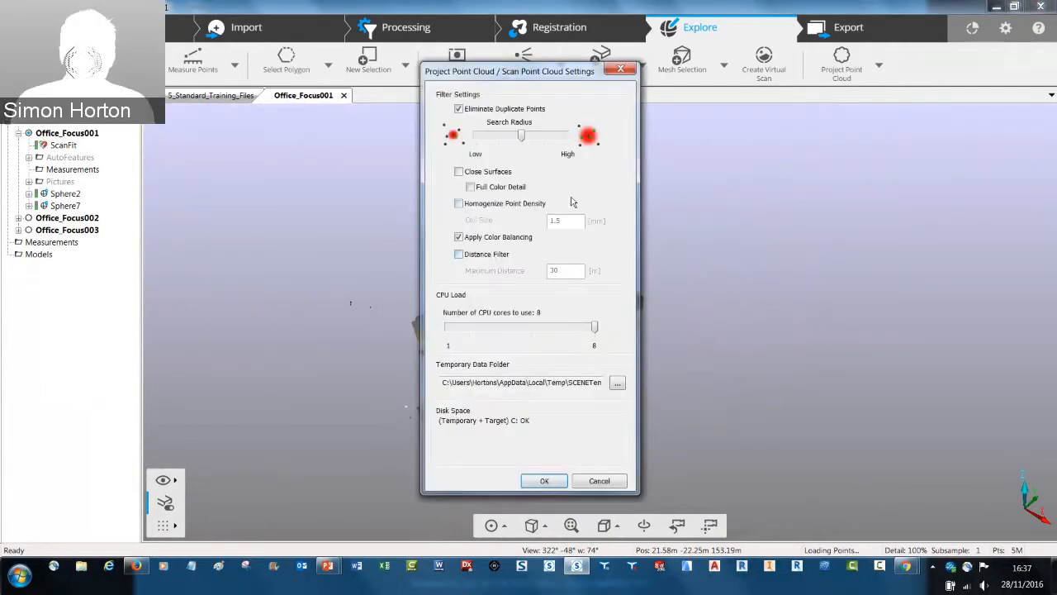
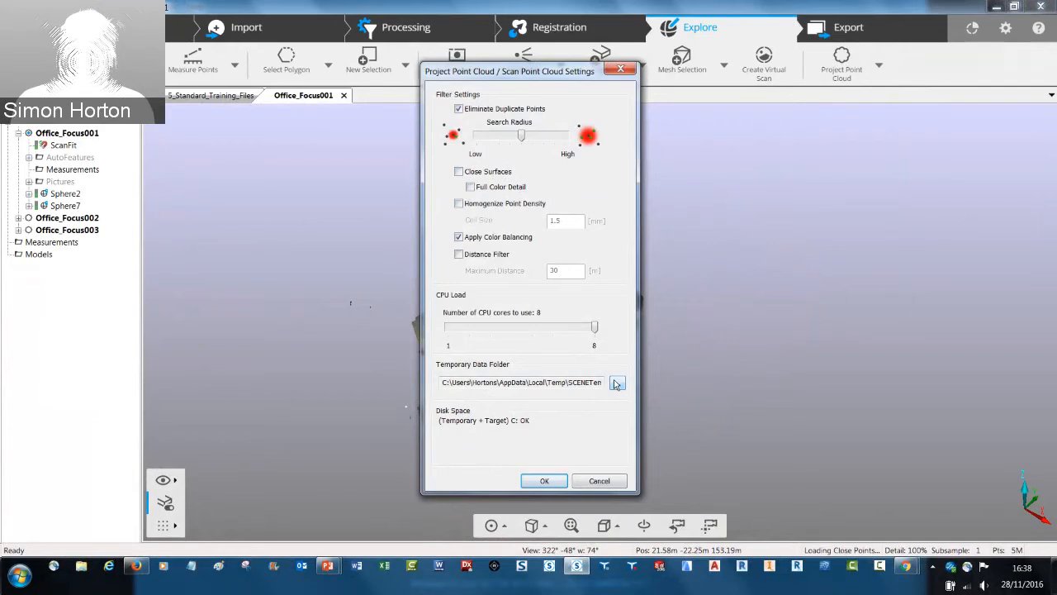
Dismiss the project point cloud settings without creating anything and check the meshing options available for the Office_Focus001 view
left_click(598, 478)
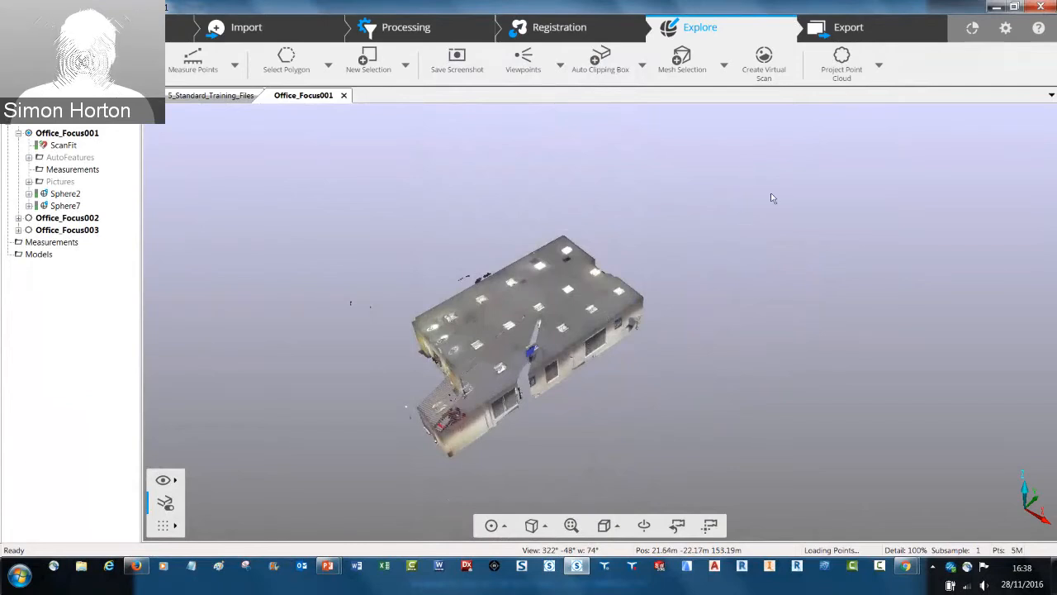
left_click_drag(771, 199, 723, 67)
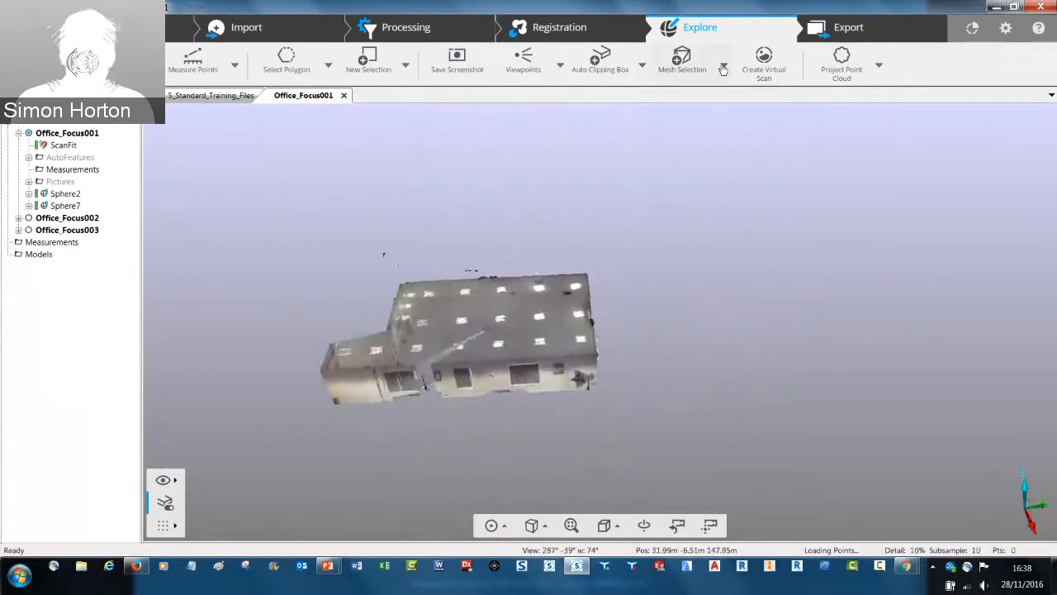
left_click(724, 68)
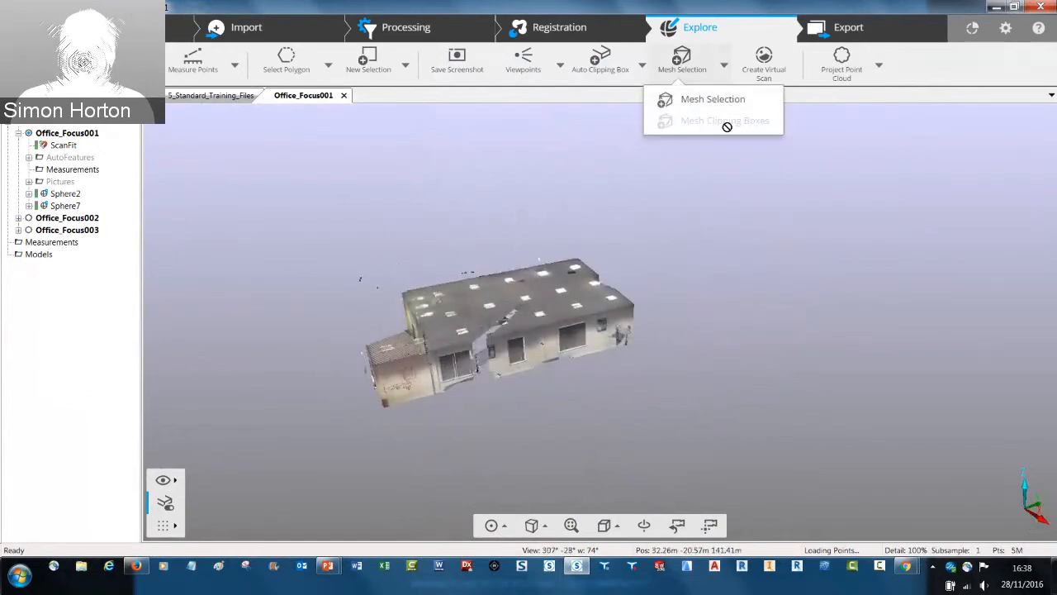
left_click_drag(690, 163, 621, 191)
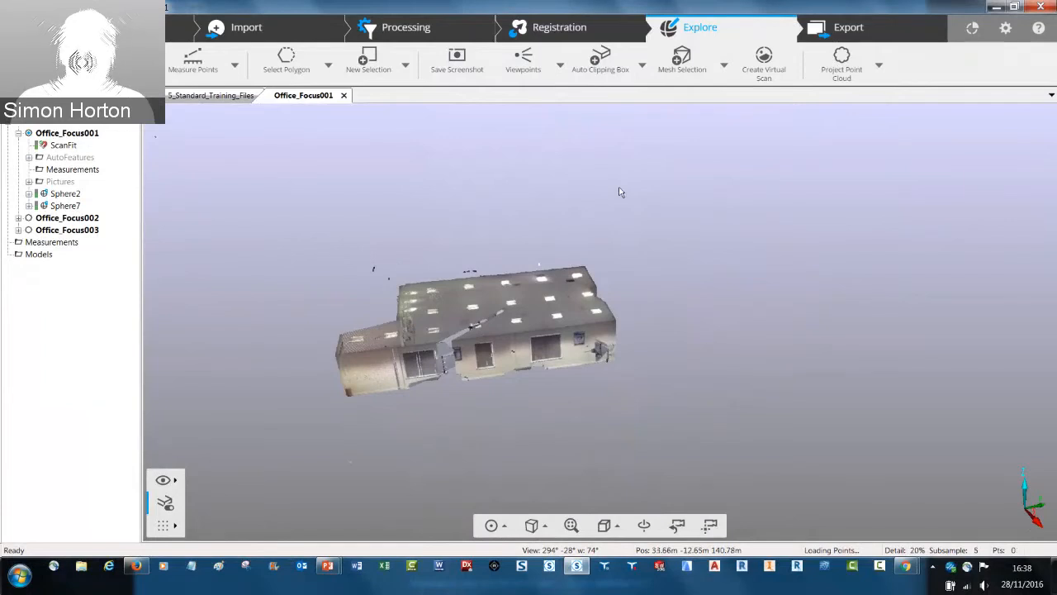
Select the whole office building's points by outlining it with a five-sided polygon in the 3D view
left_click(301, 71)
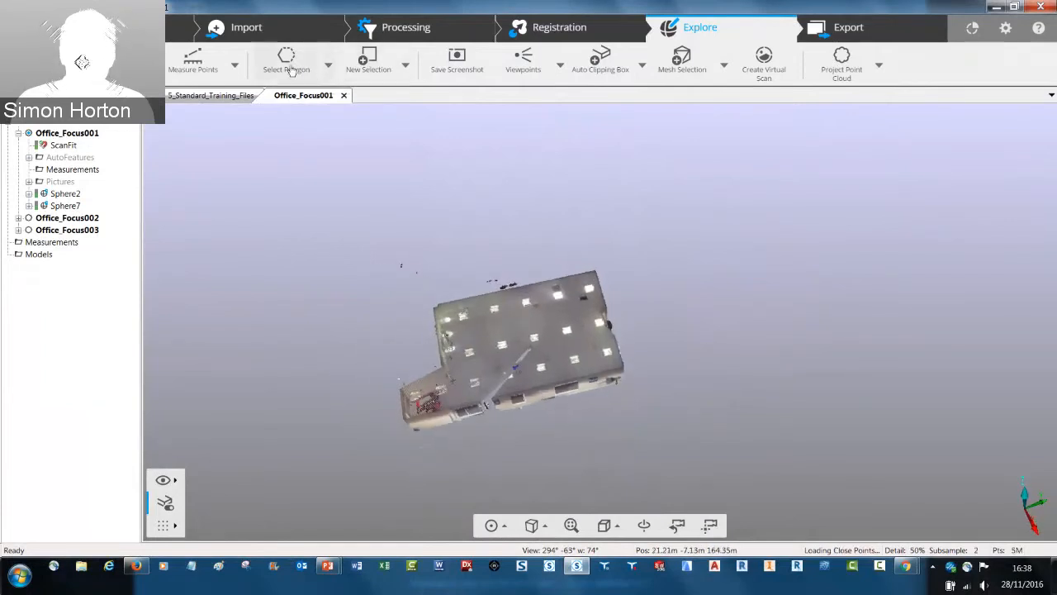
left_click(403, 295)
left_click(615, 248)
left_click(656, 411)
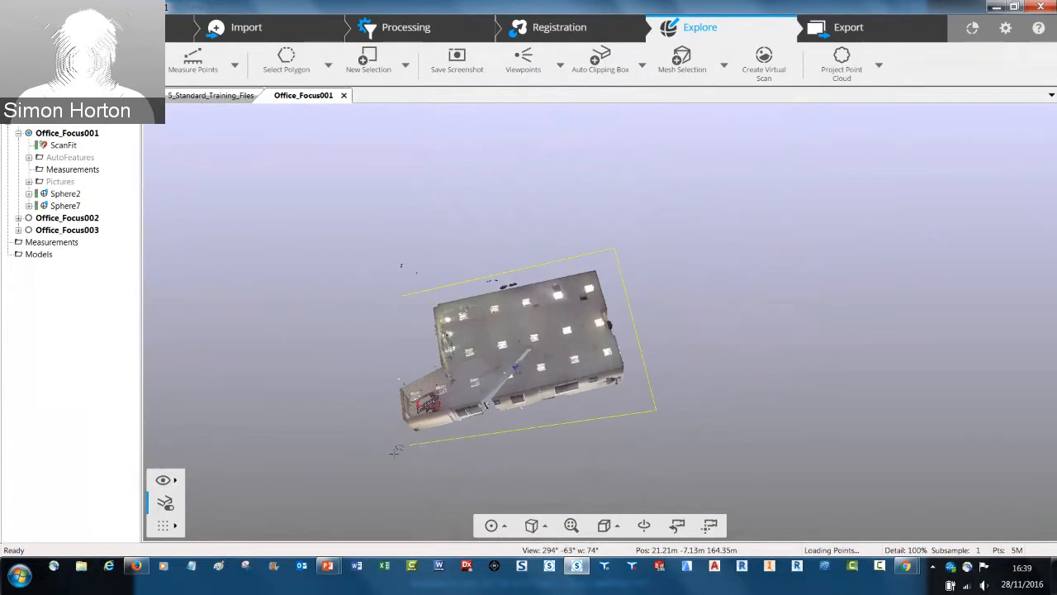
left_click(397, 449)
double_click(373, 330)
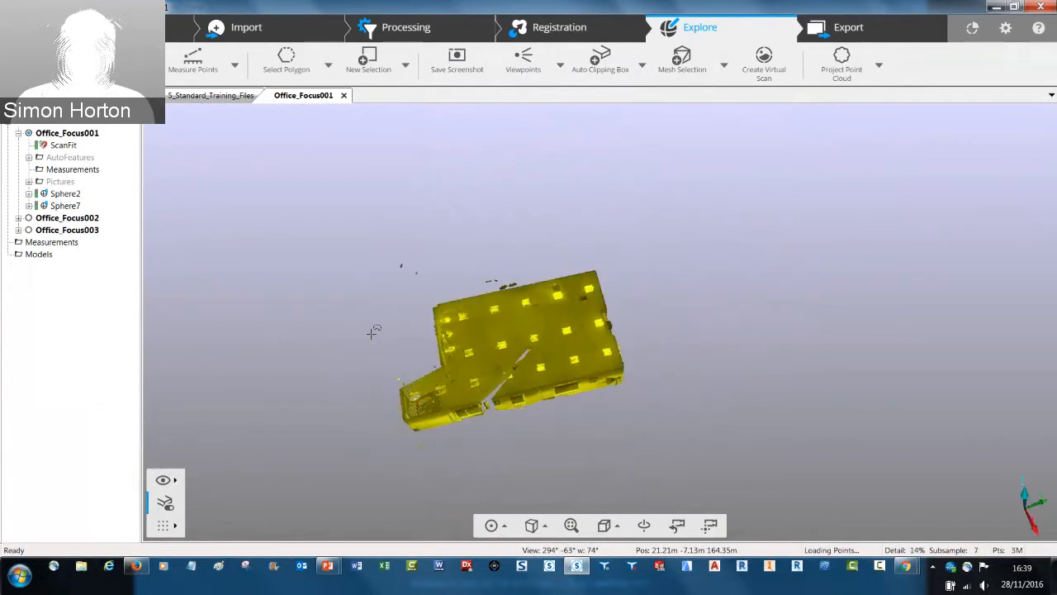
Open the mesh creation settings for the selected points and set the maximum number of triangles to 40000000
left_click(721, 68)
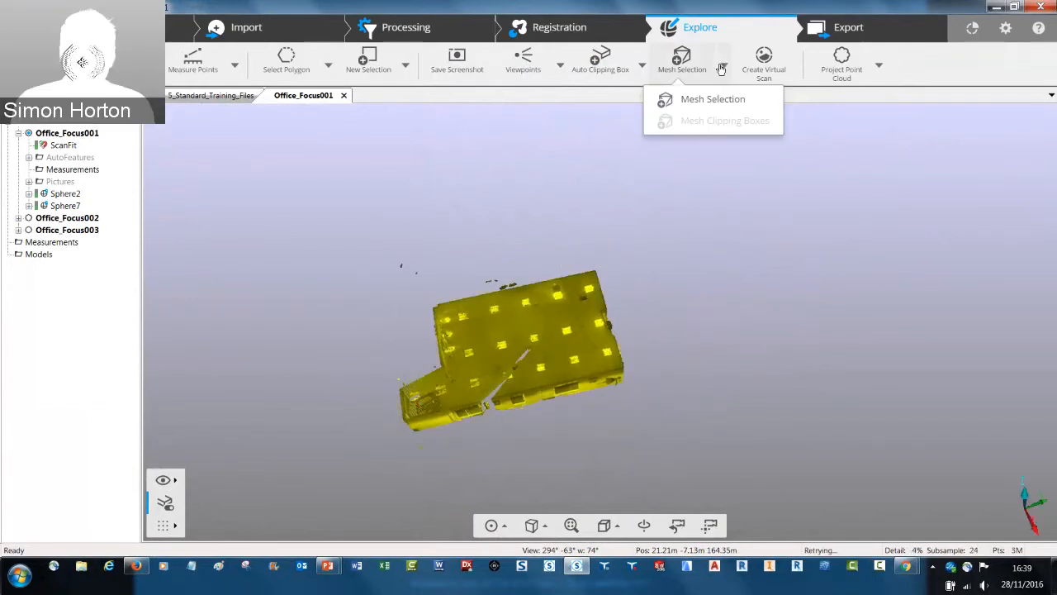
left_click(732, 100)
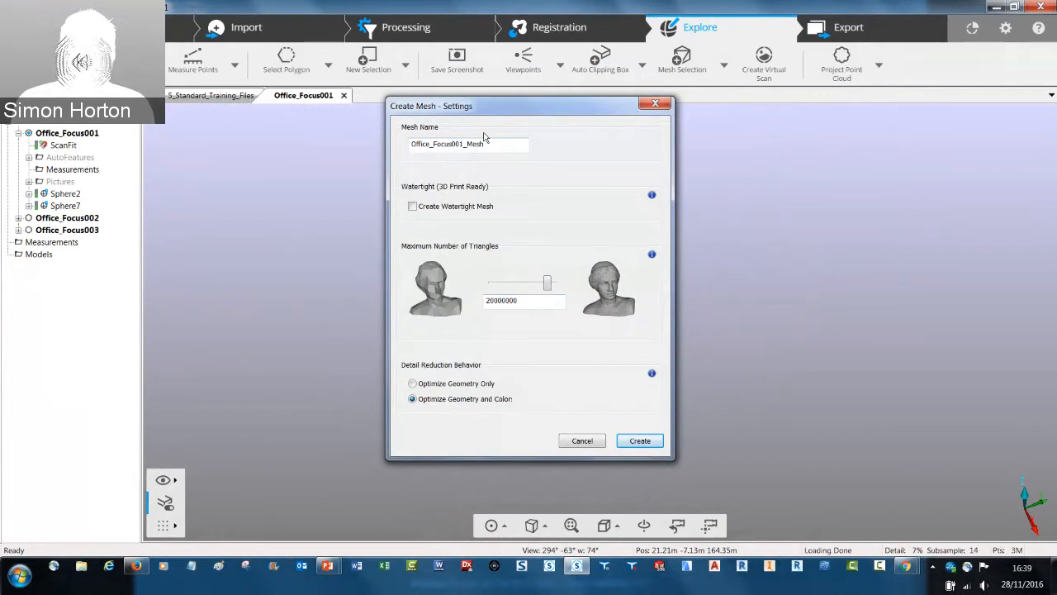
left_click_drag(491, 146, 399, 155)
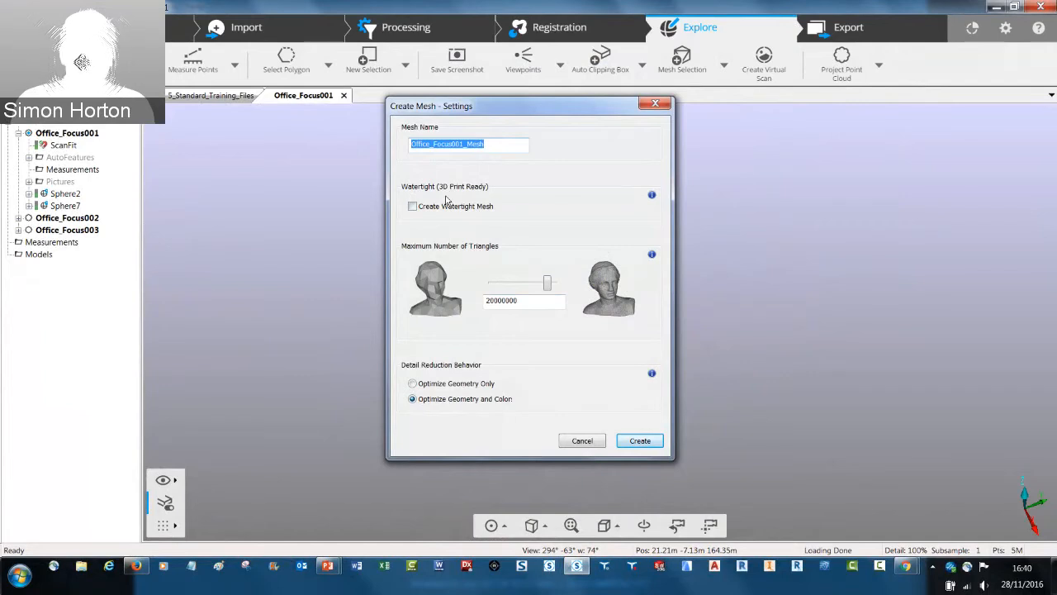
left_click(546, 284)
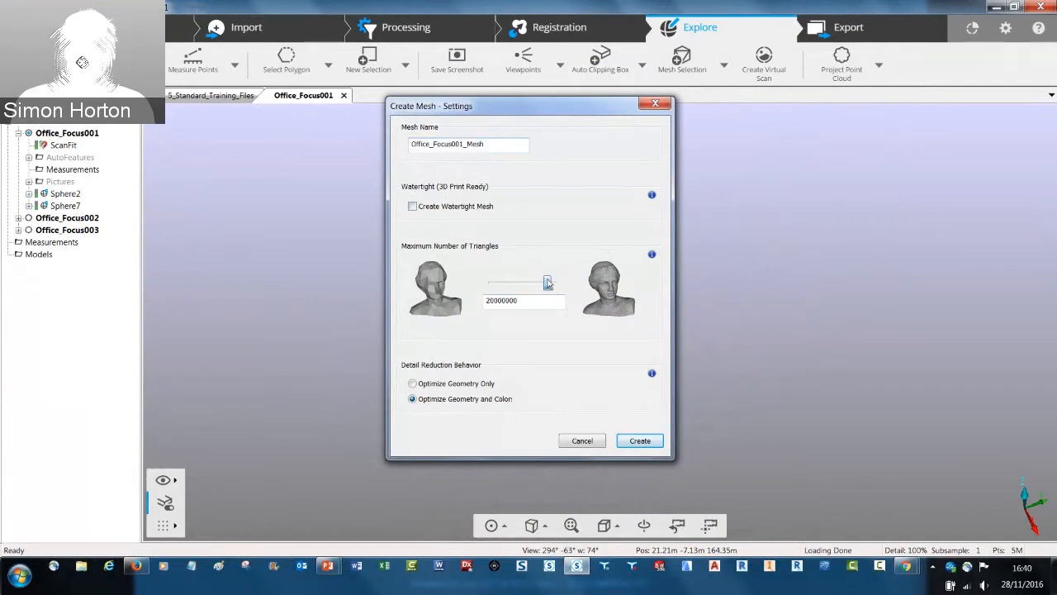
left_click_drag(546, 284, 457, 306)
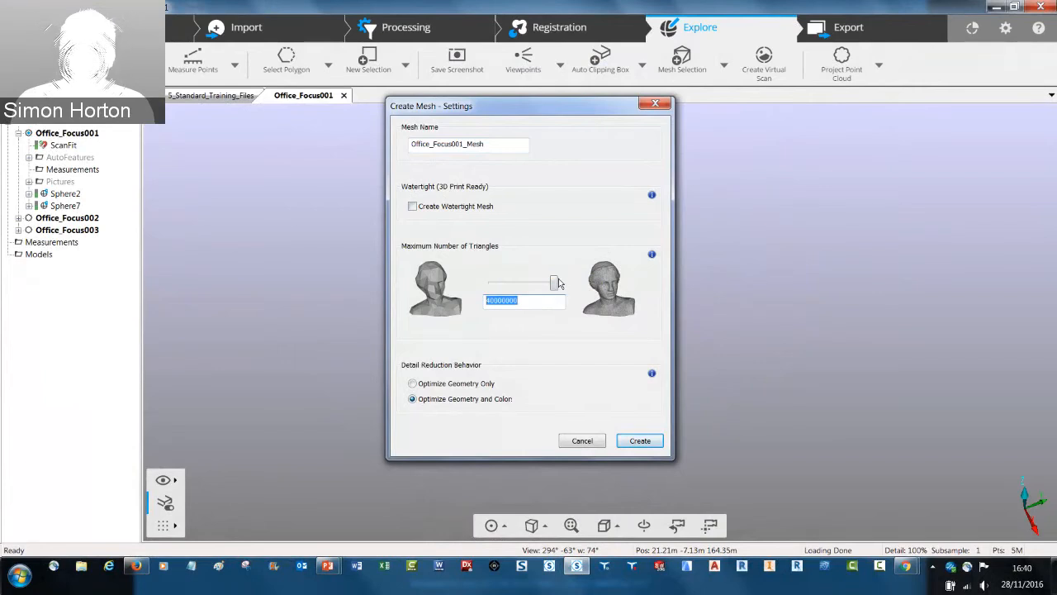
mouse_move(551, 287)
left_mouse_down()
mouse_move(485, 288)
mouse_move(560, 290)
left_mouse_up()
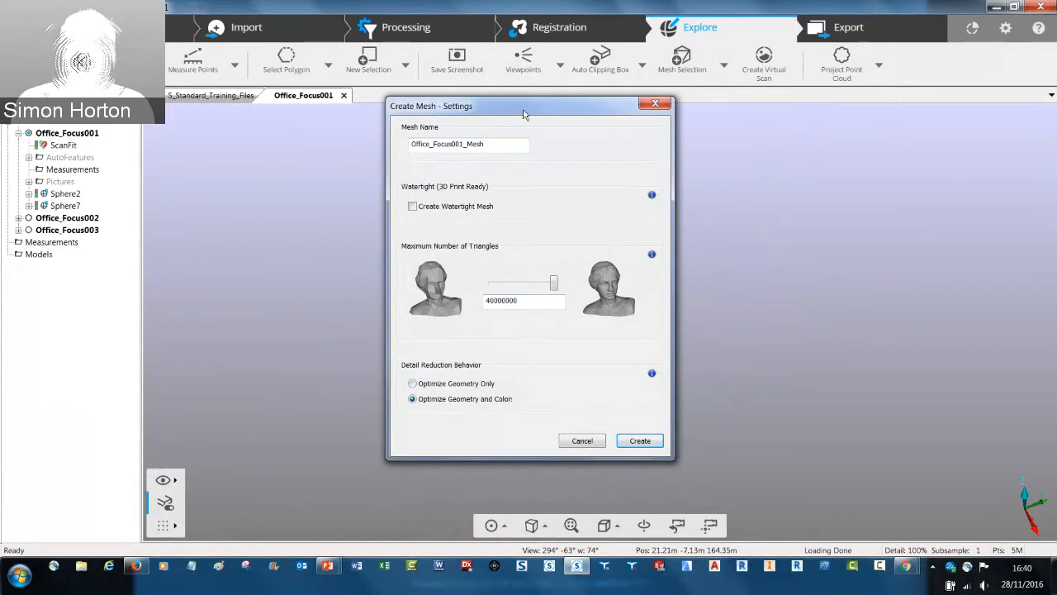
Move the mesh settings aside to view the selected building points, and cancel the mesh creation
left_click_drag(523, 114, 876, 183)
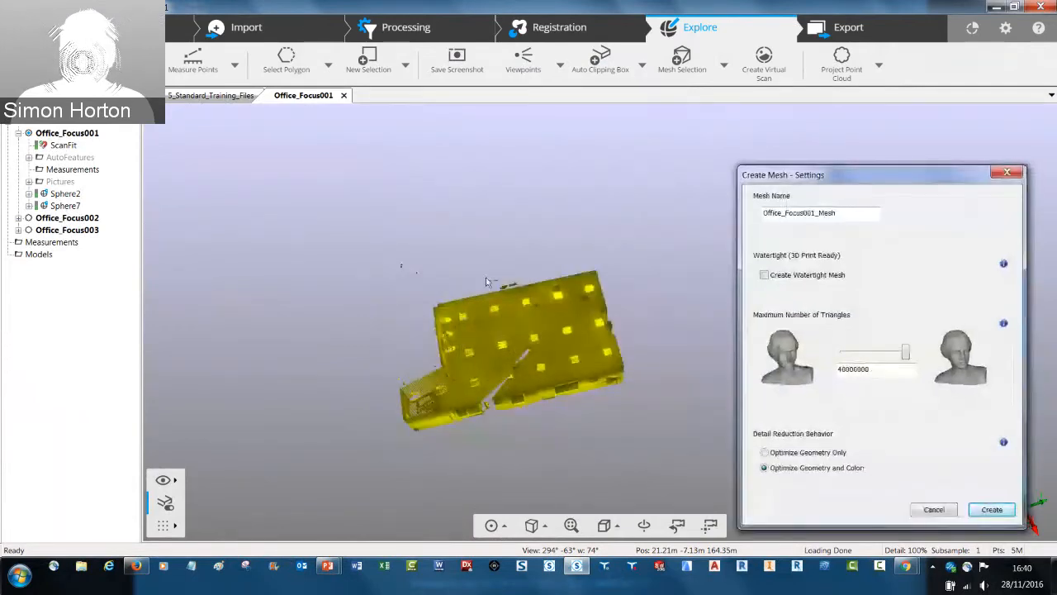
left_click_drag(814, 174, 612, 89)
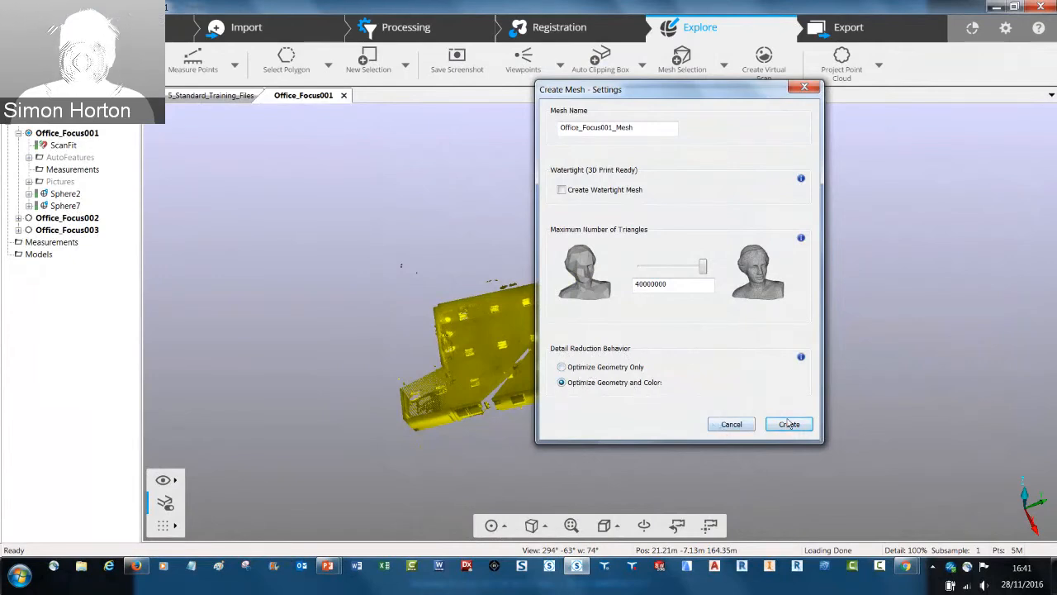
left_click(732, 425)
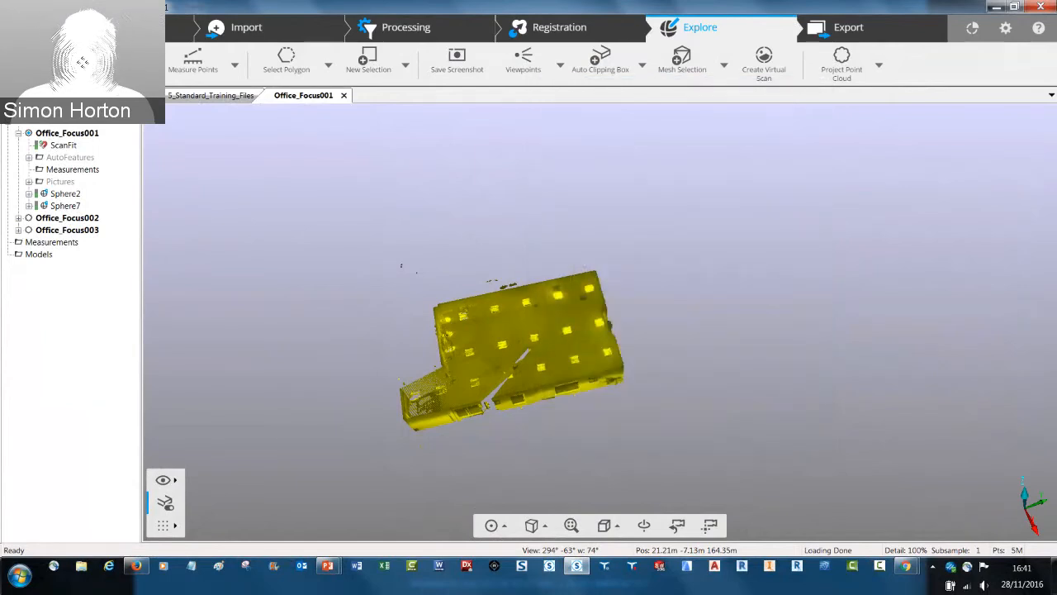
Switch the workspace to the interface with classic menus and toolbars, and close the current project
left_click(1006, 29)
left_click(181, 63)
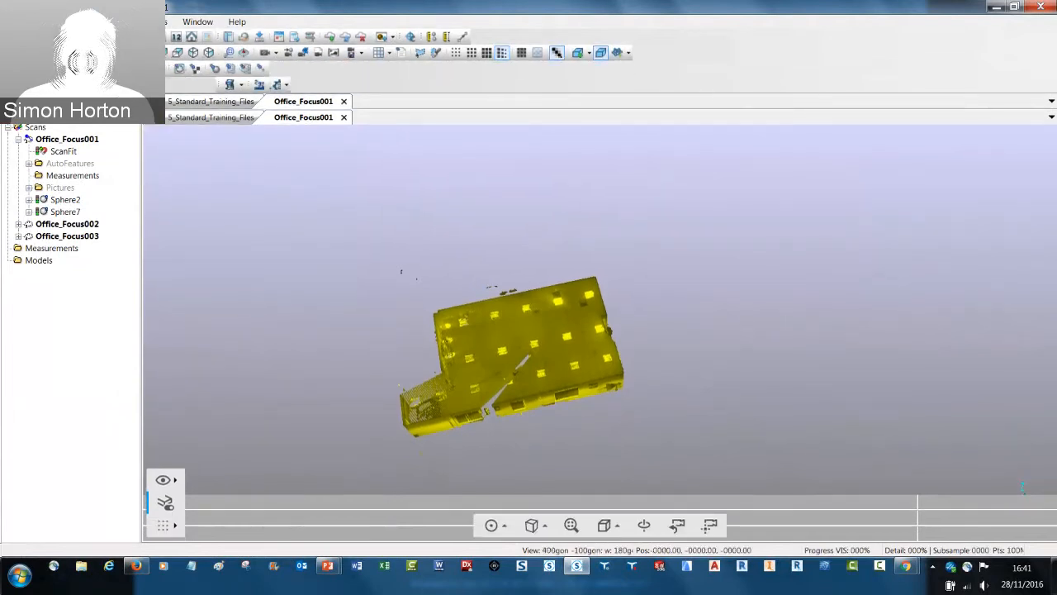
left_click(11, 22)
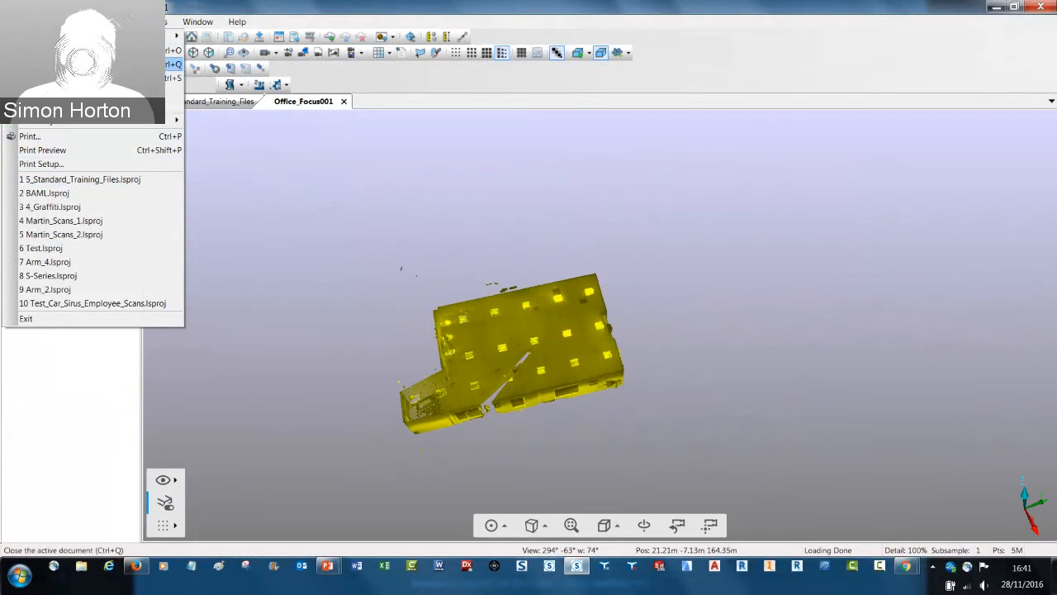
left_click(83, 65)
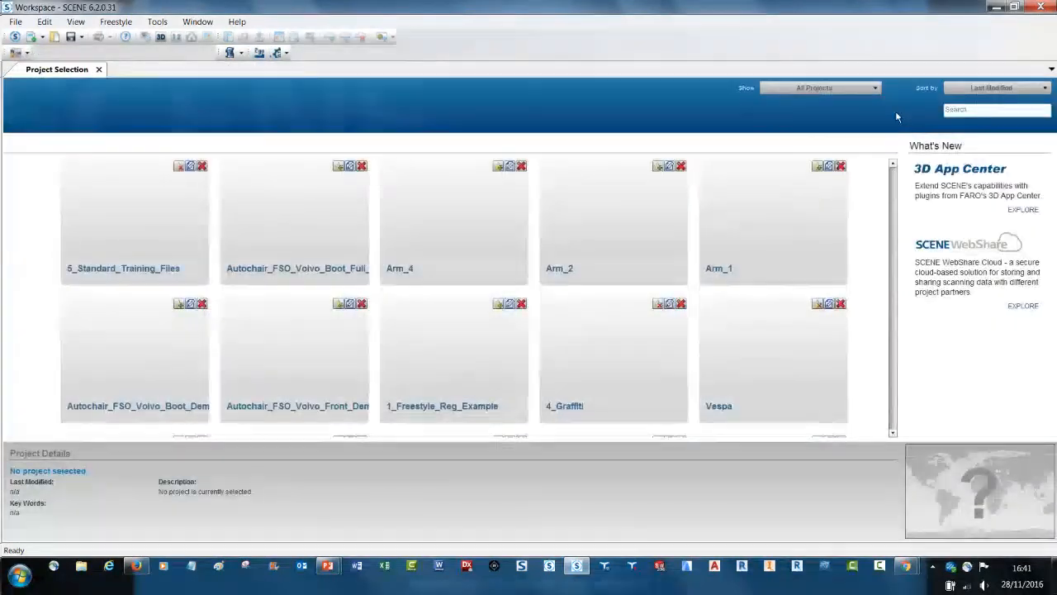
Limit the project overview to Favorites and open the Vespa project
left_click(865, 91)
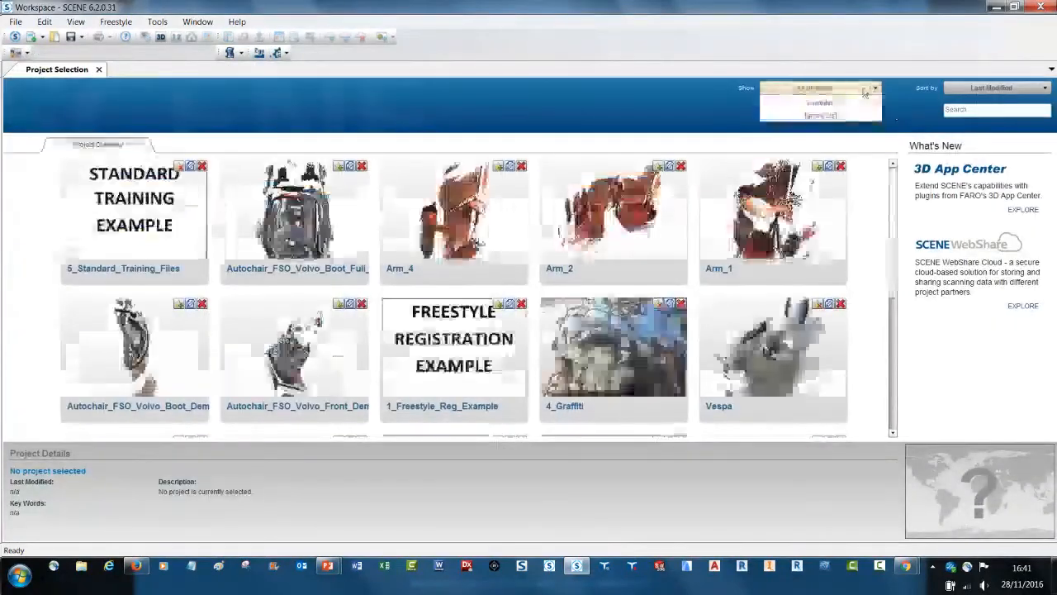
left_click(814, 137)
left_click(432, 228)
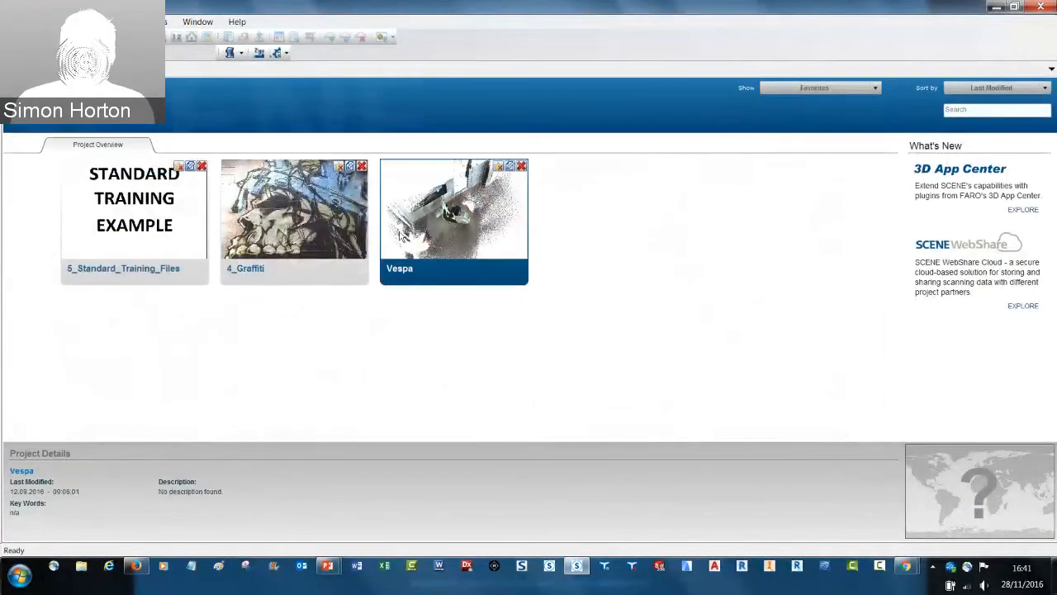
double_click(433, 221)
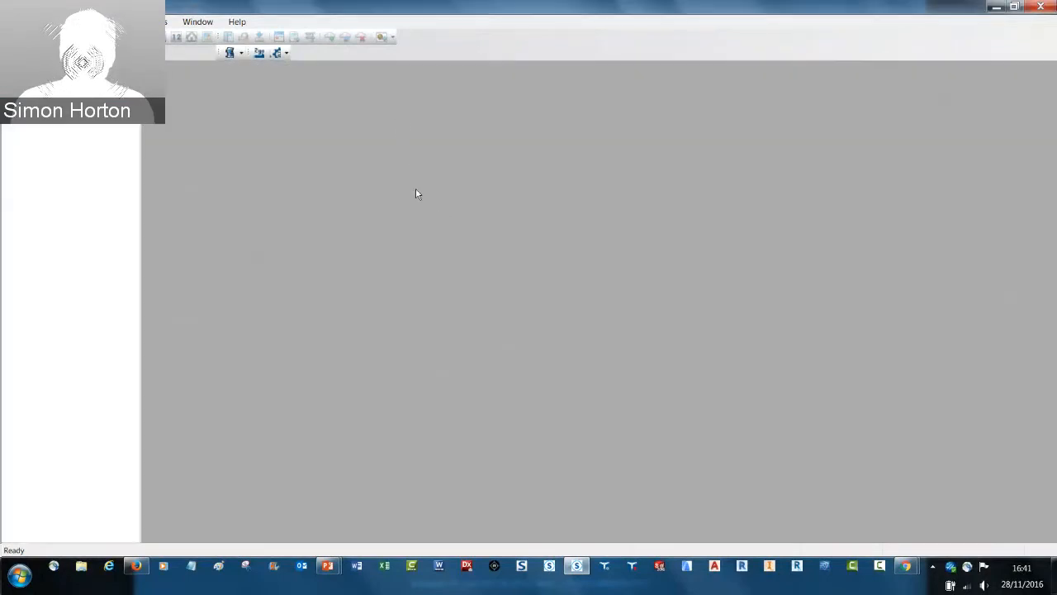
Open the scooter scan Scan-01 in a 3D view
right_click(54, 103)
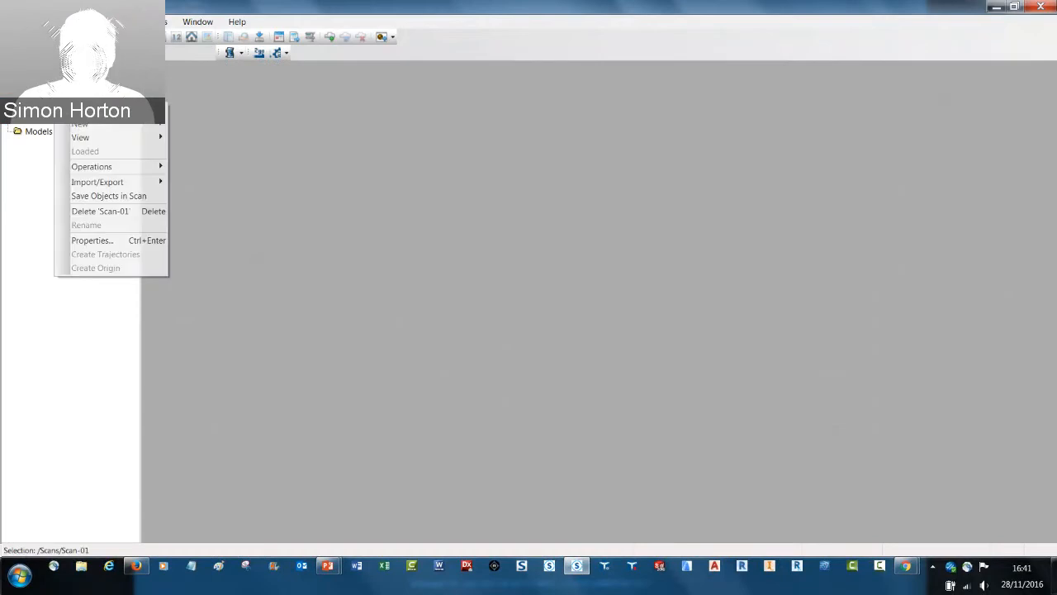
mouse_move(124, 137)
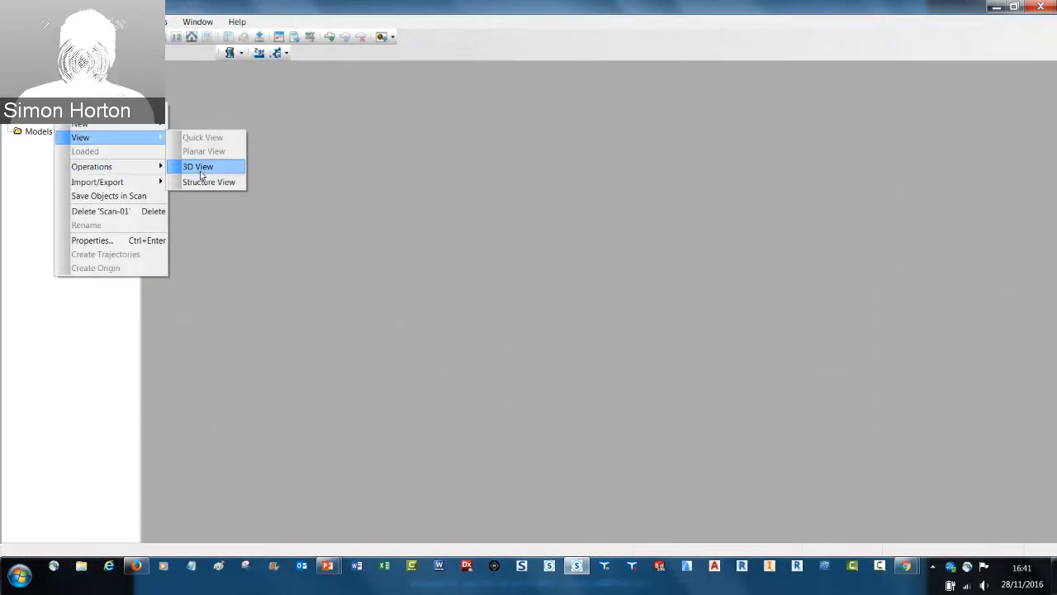
left_click(198, 168)
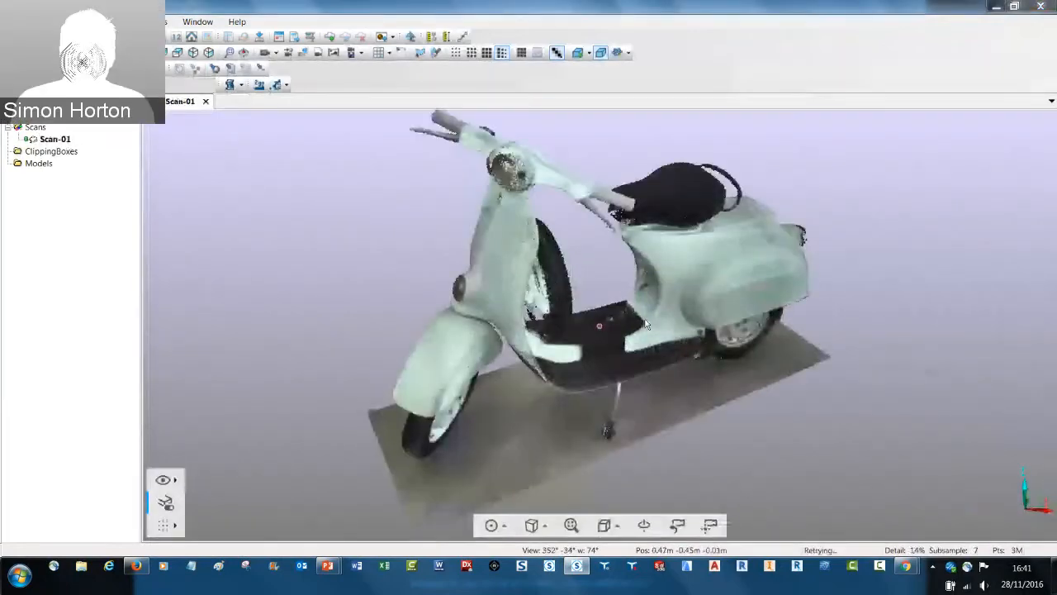
Select the scooter's front mudguard points with a polygon traced closely around it in side view
left_click_drag(646, 325, 461, 237)
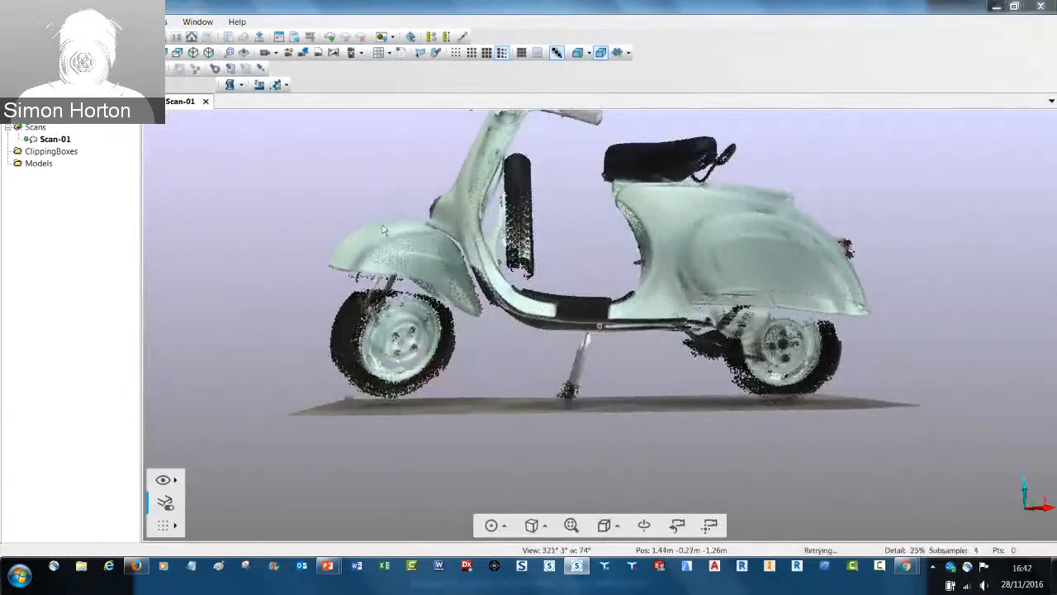
left_click_drag(382, 228, 434, 238)
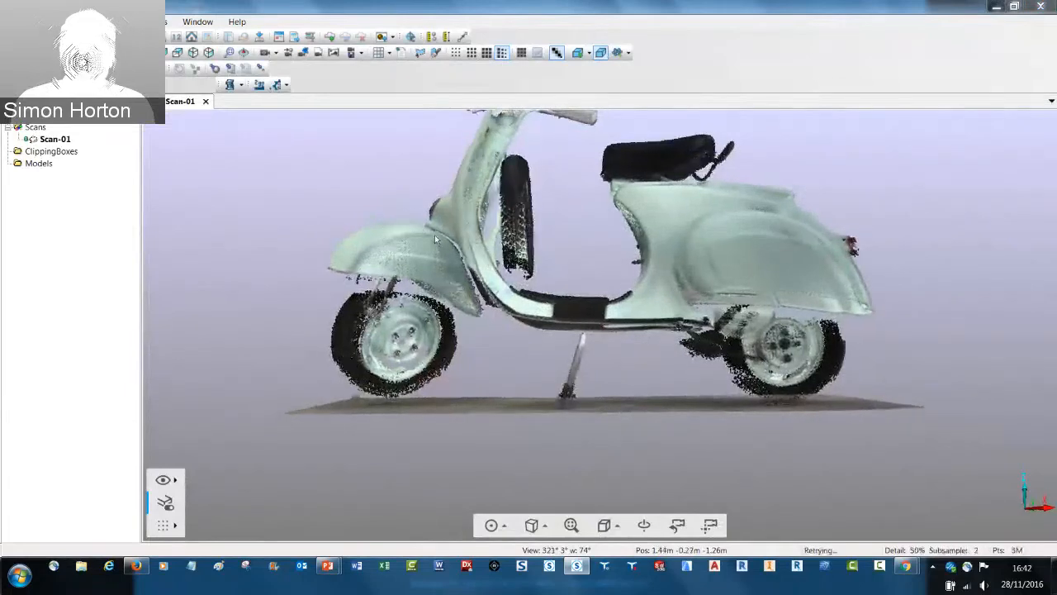
left_click(421, 53)
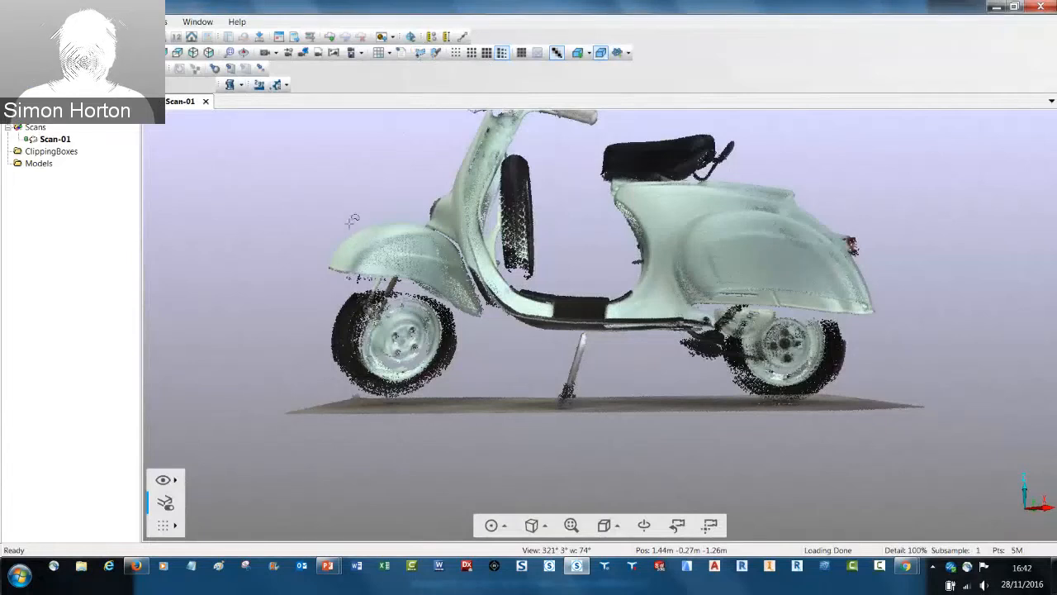
left_click(403, 217)
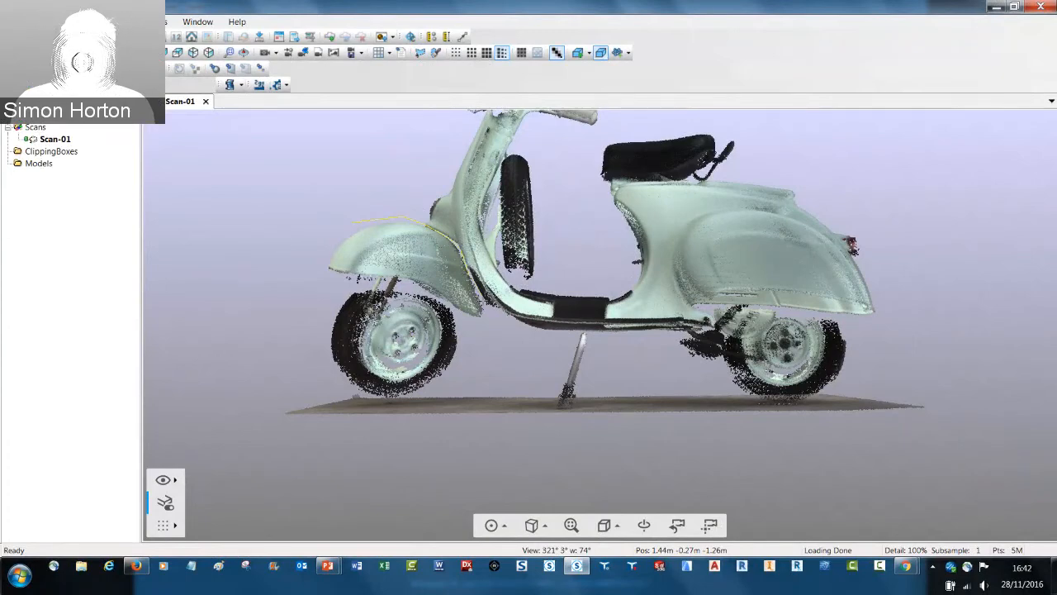
left_click(486, 305)
left_click(489, 327)
left_click(469, 327)
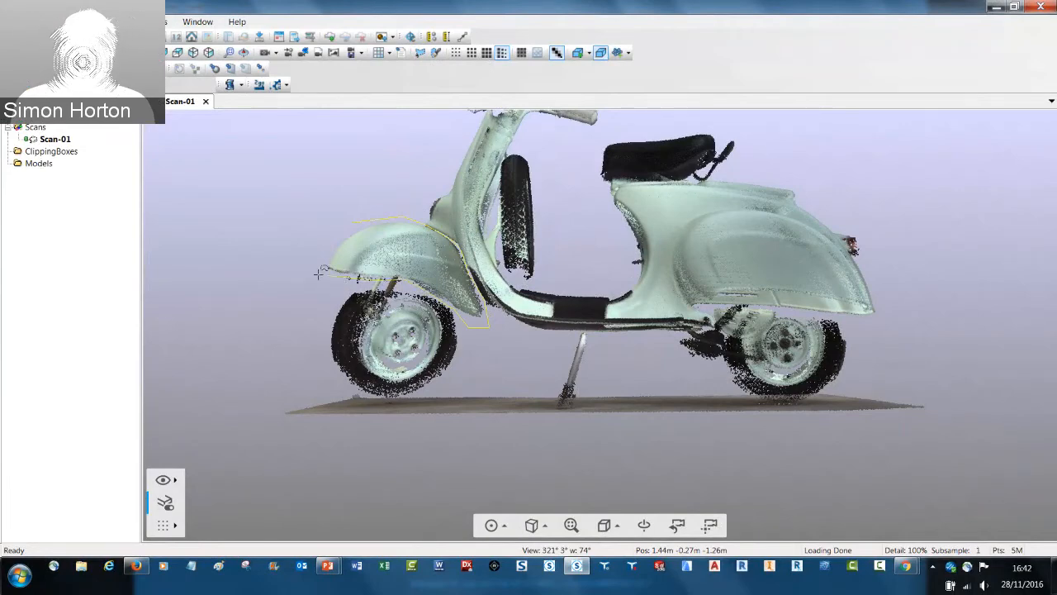
double_click(325, 243)
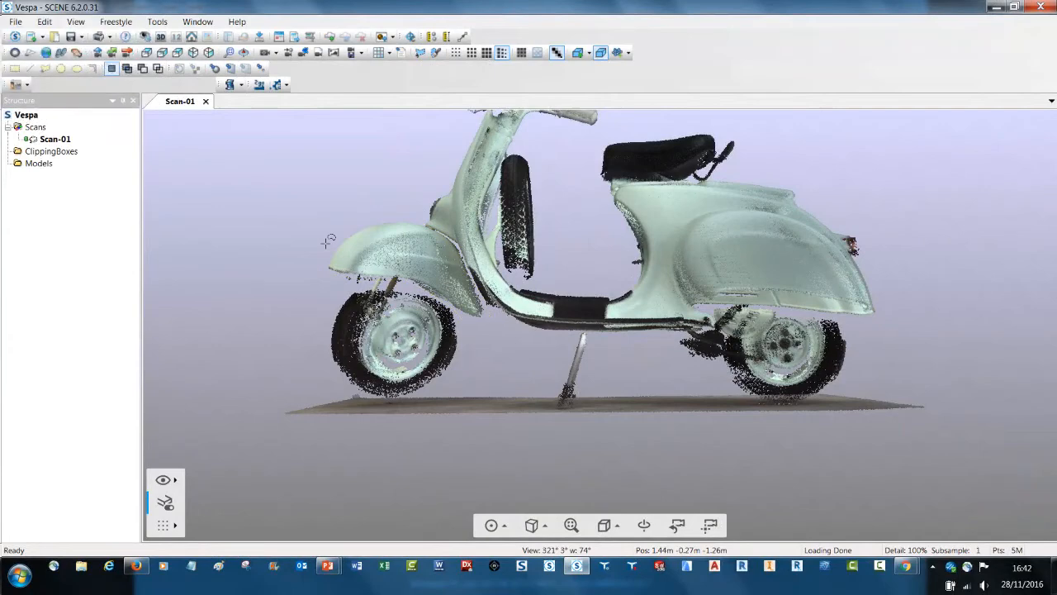
Inspect the selected mudguard points close up from the front and other side of the scooter
left_click_drag(331, 239, 570, 204)
scroll(595, 209, "up", 5)
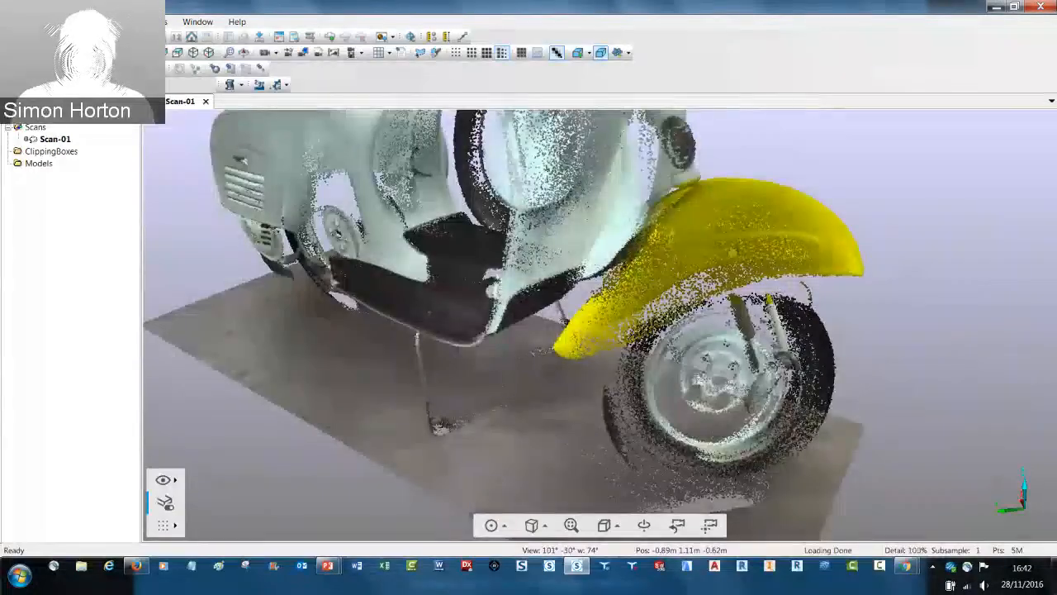
scroll(769, 300, "down", 3)
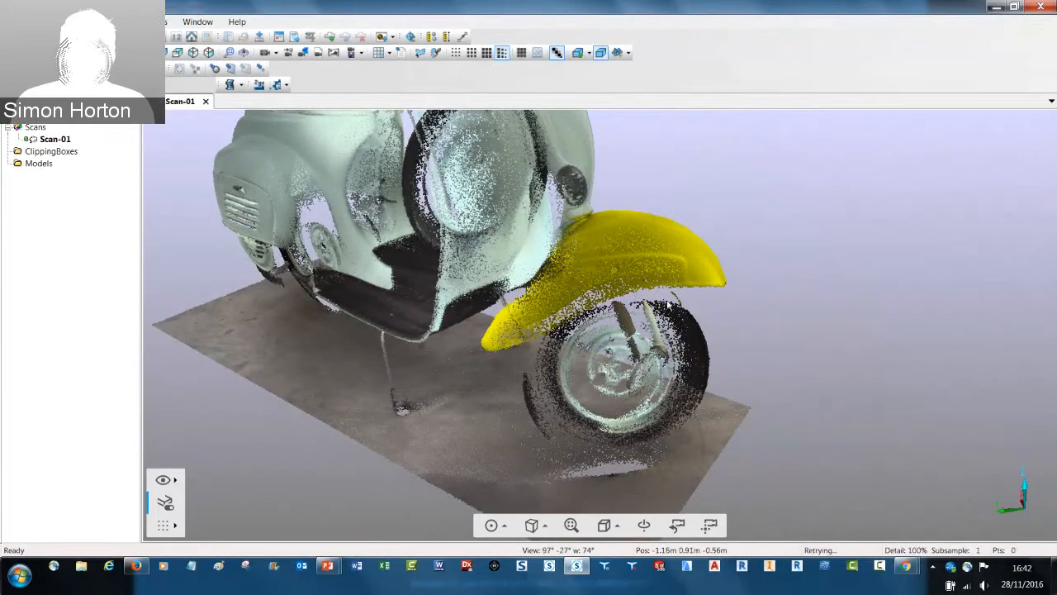
left_click_drag(632, 302, 670, 305)
scroll(565, 201, "up", 5)
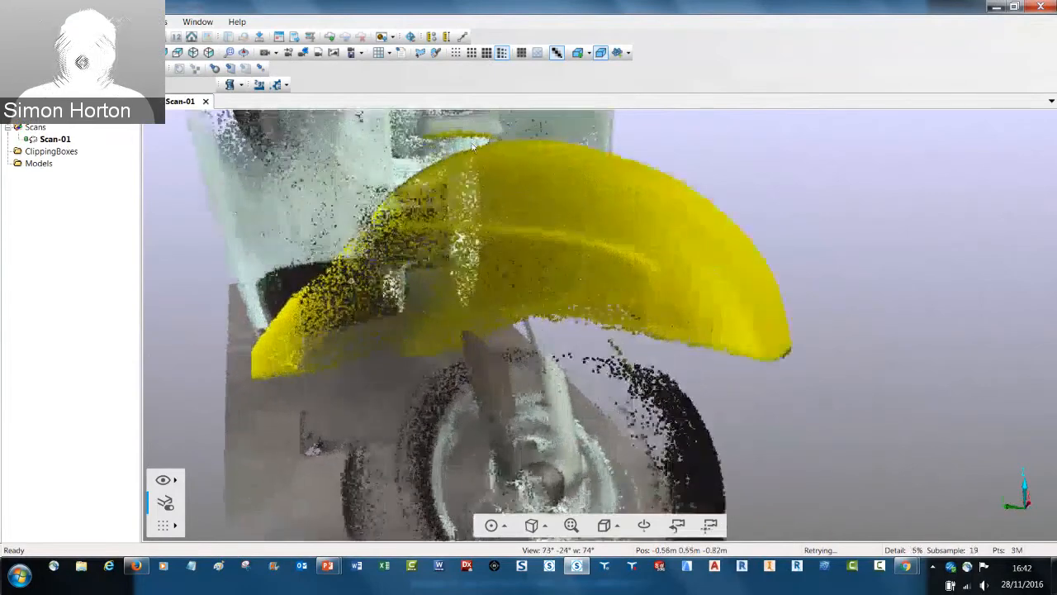
middle_click_drag(464, 149, 473, 155)
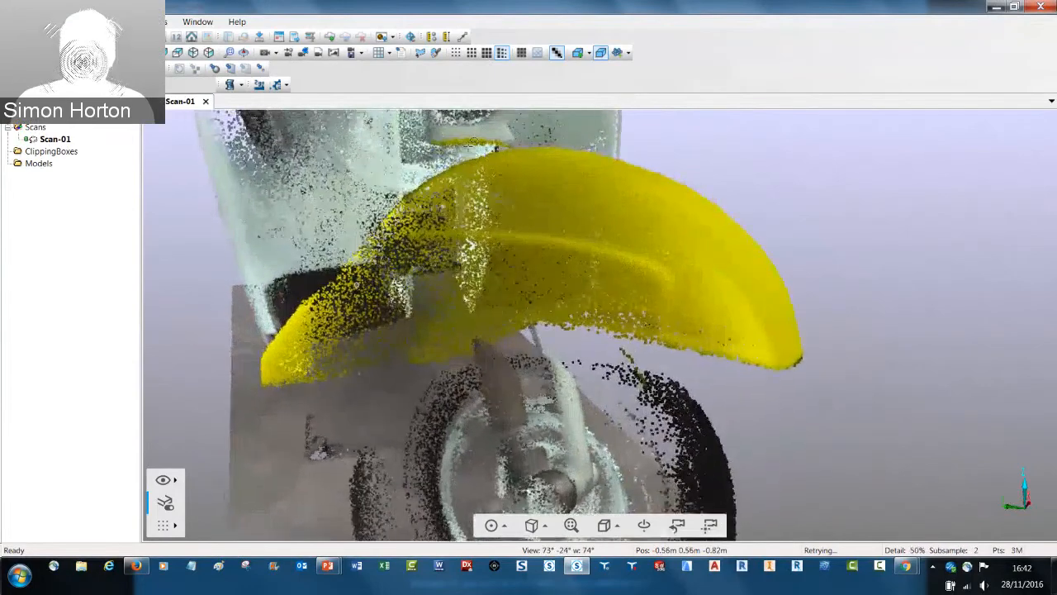
Remove the stray strip of points above the front mudguard from the selection with a polygon traced around it
left_click(420, 53)
left_click(428, 154)
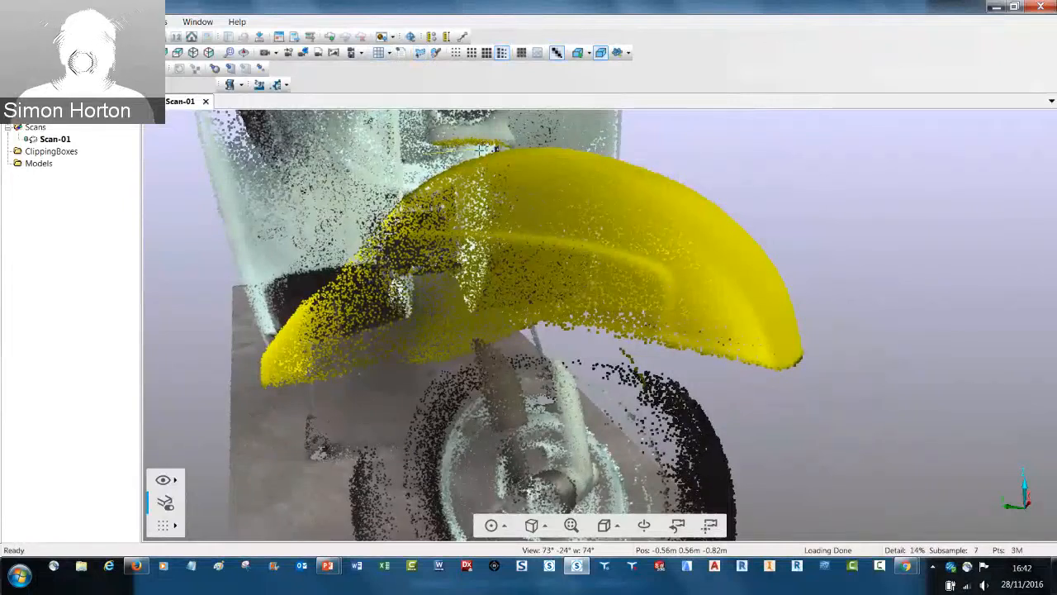
left_click(509, 147)
left_click(513, 133)
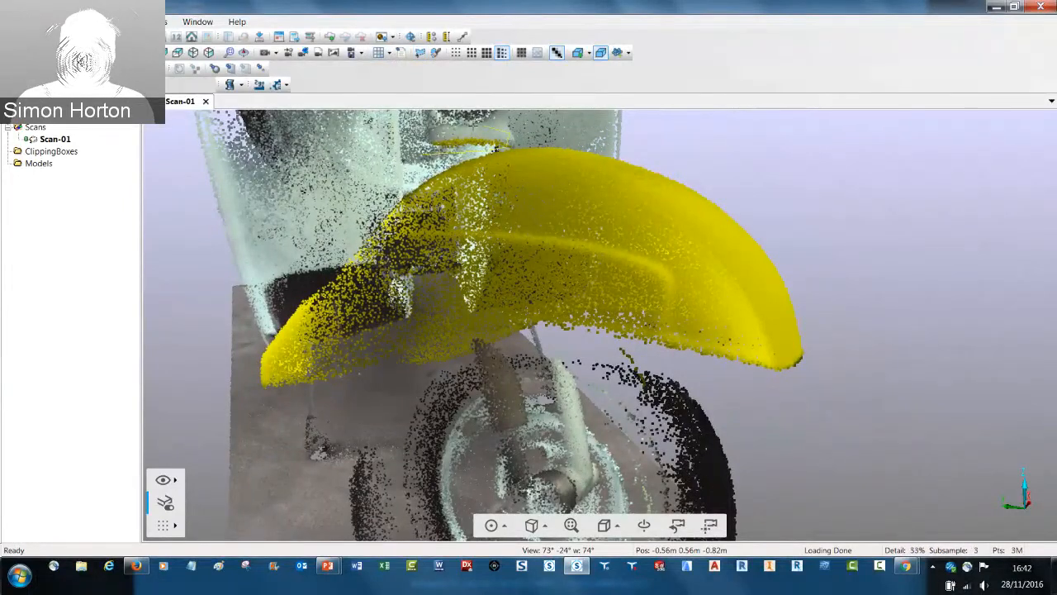
double_click(426, 134)
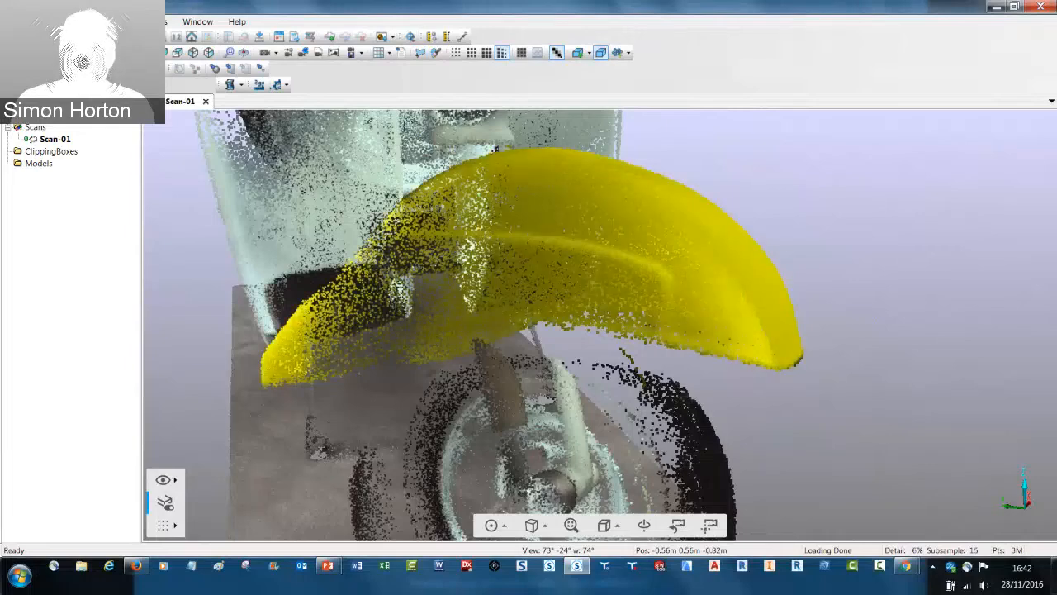
Create a non-watertight mesh from the selected mudguard points with at most 62500 triangles, optimizing geometry and color
left_click_drag(425, 134, 553, 211)
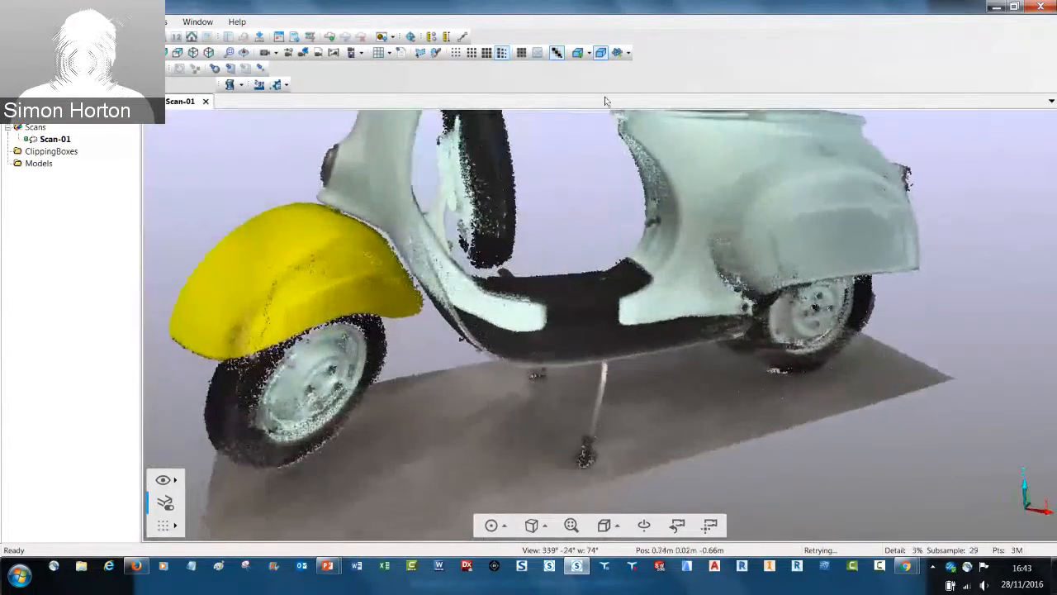
left_click(617, 55)
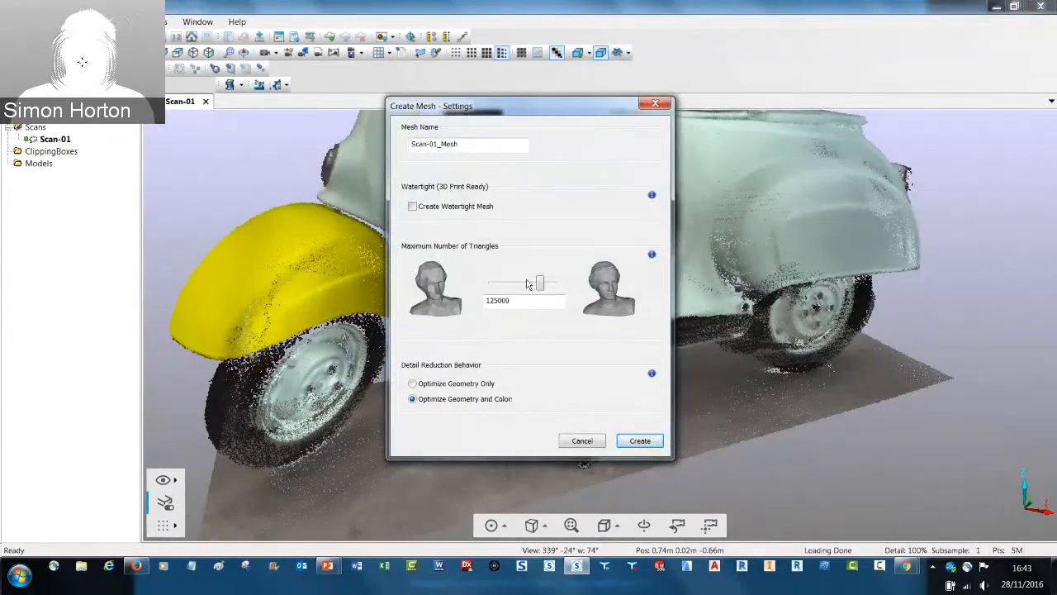
left_click_drag(542, 284, 534, 284)
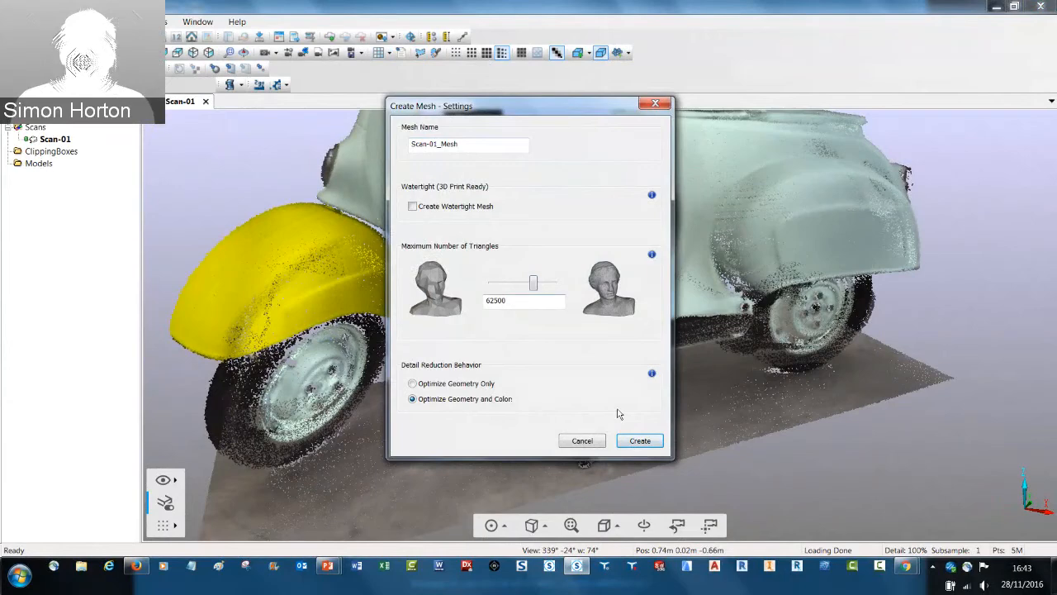
left_click(640, 440)
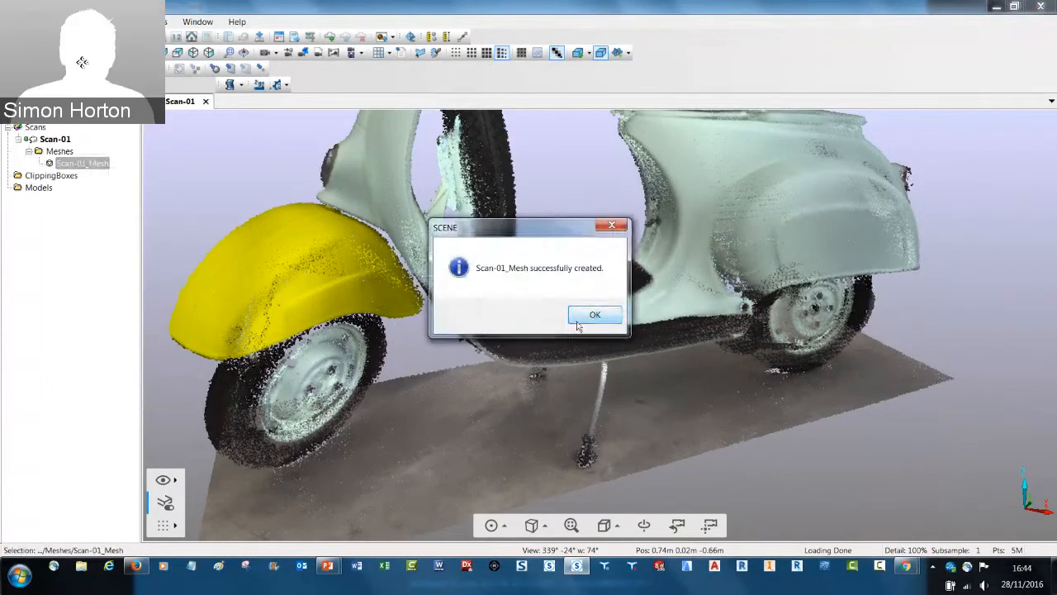
left_click(588, 314)
Open the mudguard mesh Scan-01_Mesh in its own 3D view and inspect its shape
right_click(83, 162)
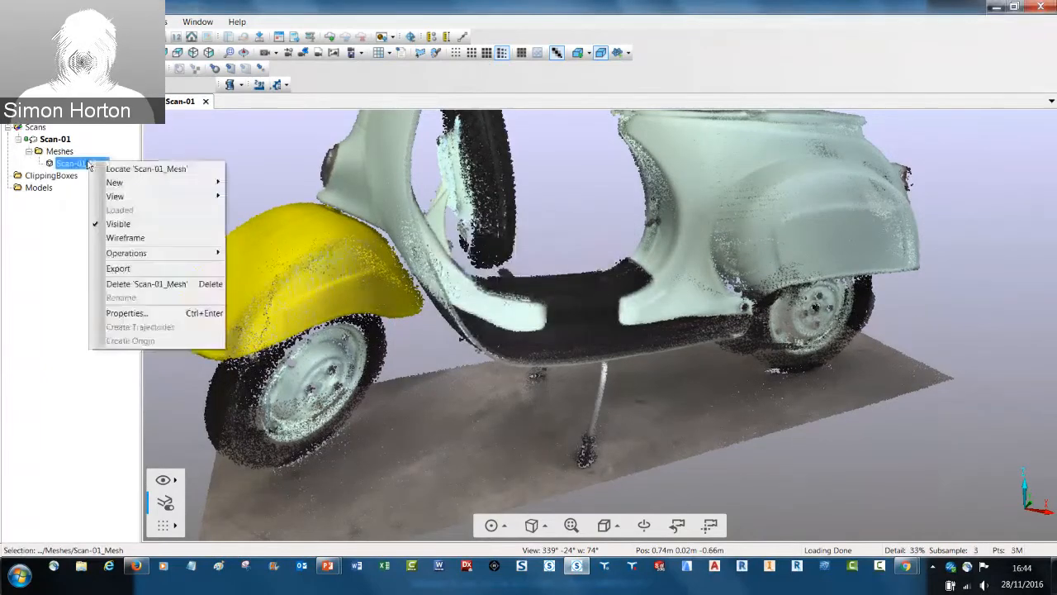
mouse_move(104, 199)
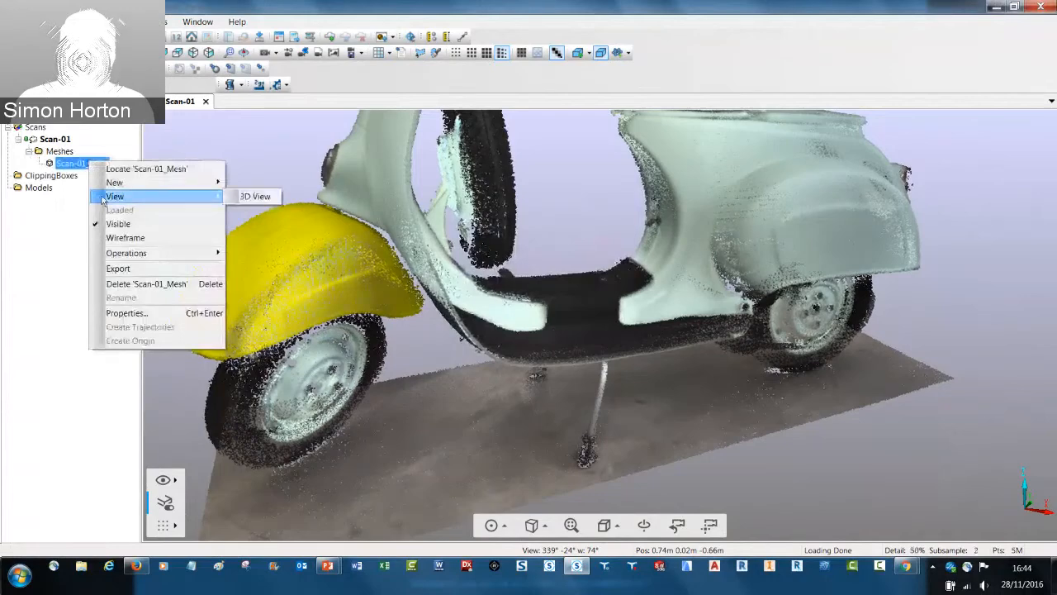
left_click(254, 196)
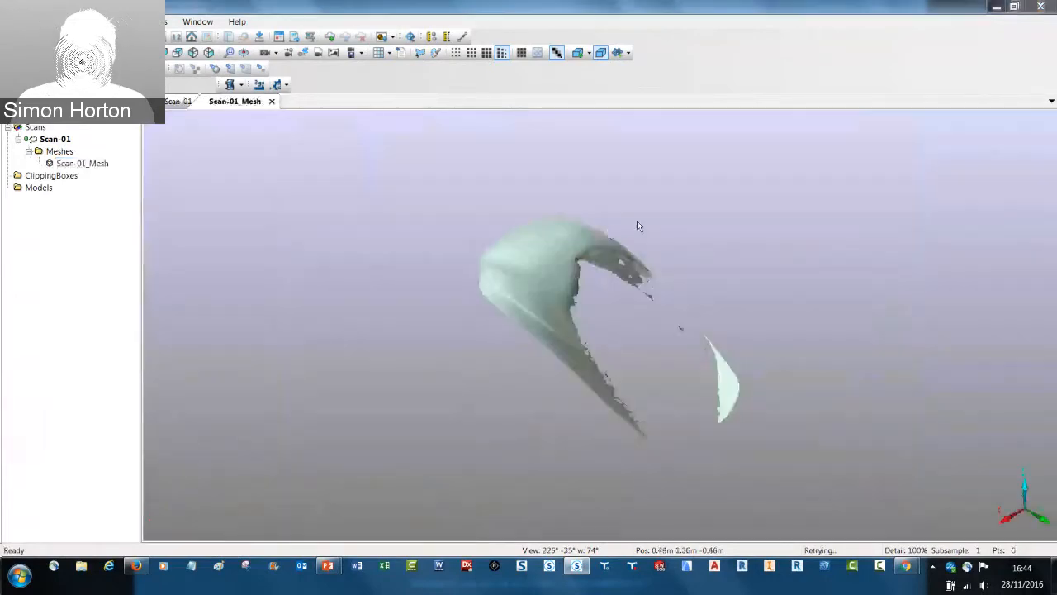
left_click_drag(637, 221, 641, 217)
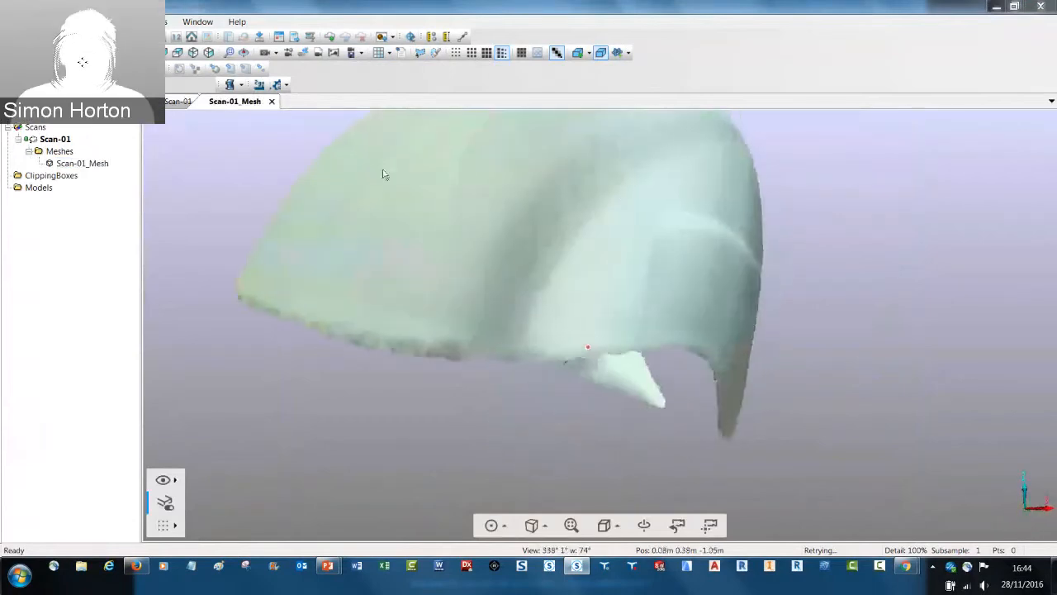
scroll(382, 169, "down", 3)
Examine the file formats offered for exporting Scan-01_Mesh and leave the export without saving
right_click(89, 166)
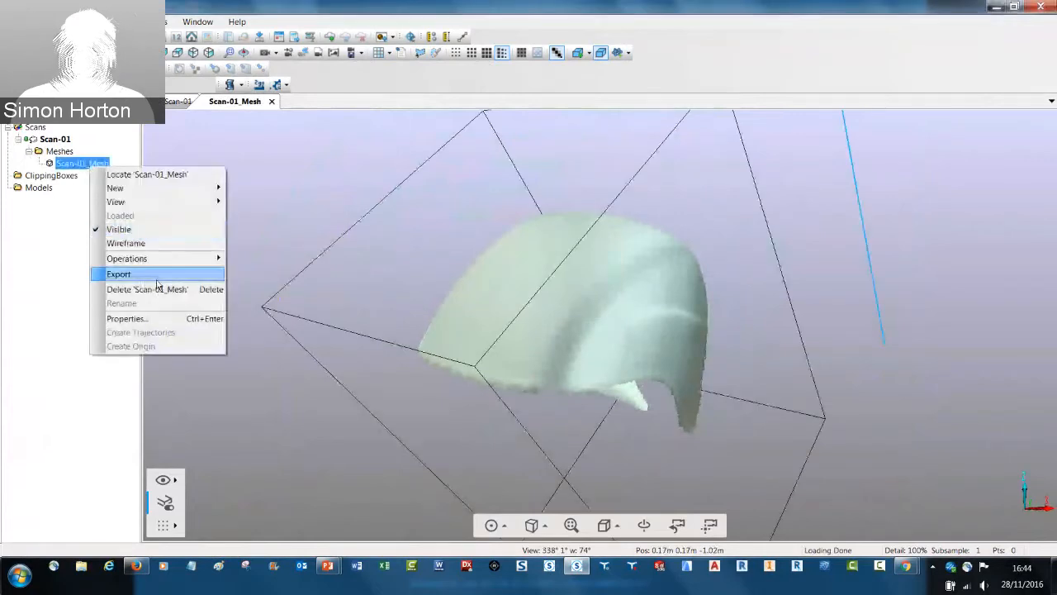
left_click(116, 269)
left_click(534, 367)
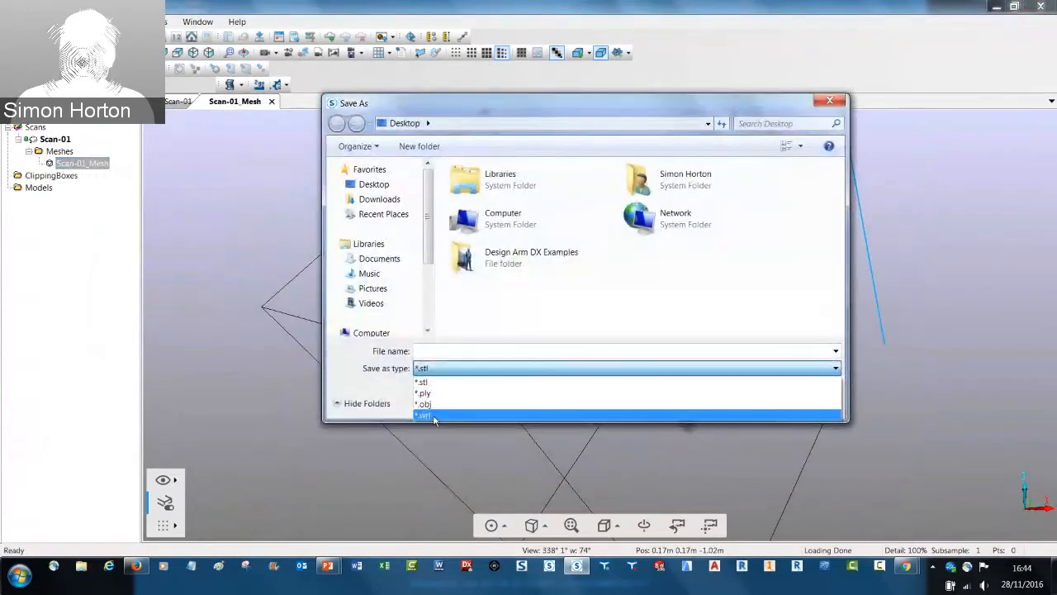
left_click(376, 383)
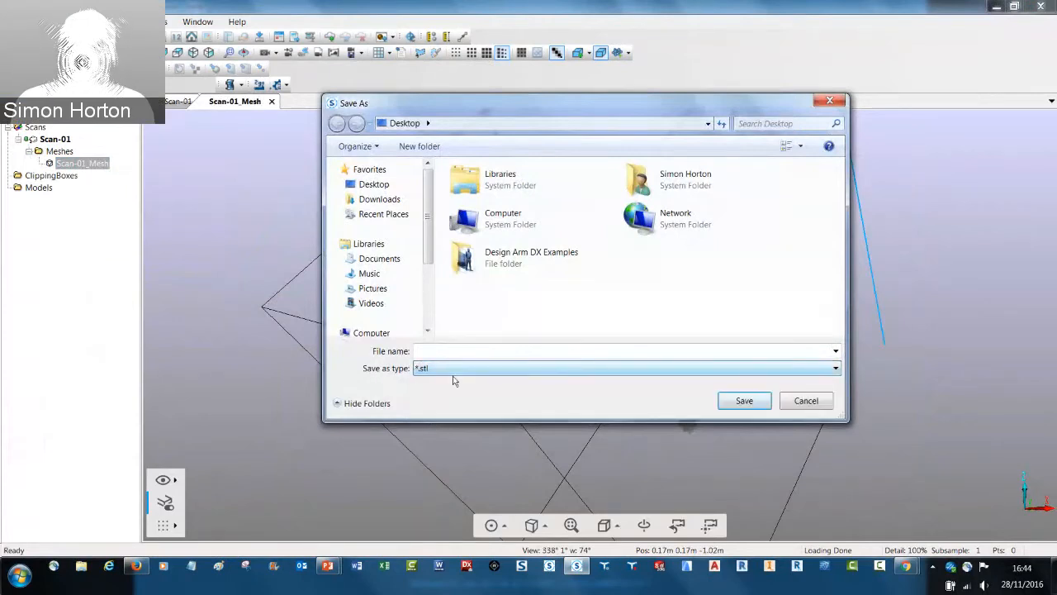
left_click(447, 350)
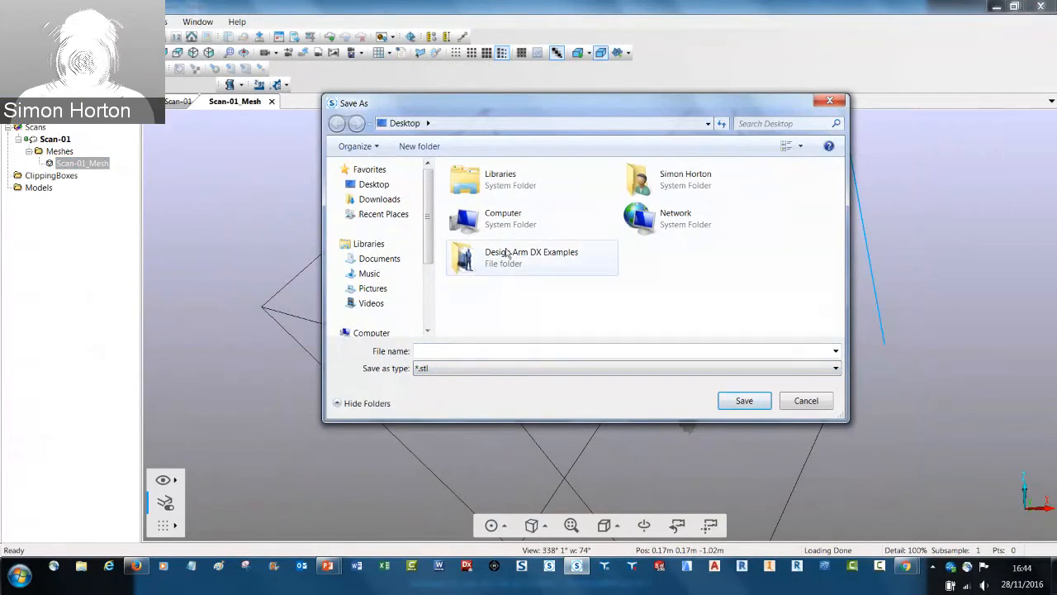
left_click(806, 400)
Switch to the running PowerPoint slide show and advance to the slide on what's new in SCENE 6.2
mouse_move(331, 573)
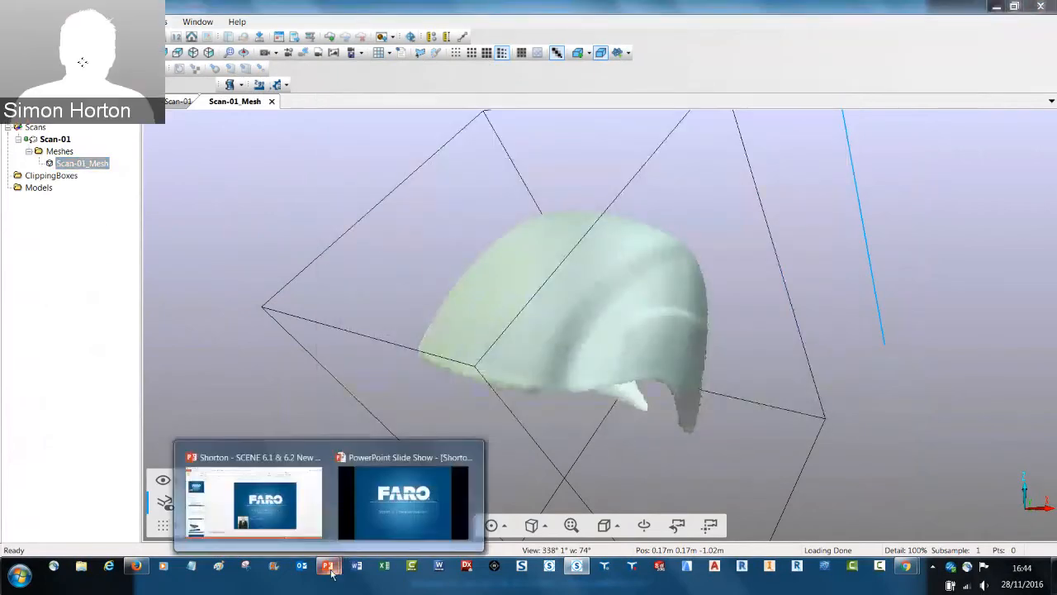
left_click(367, 511)
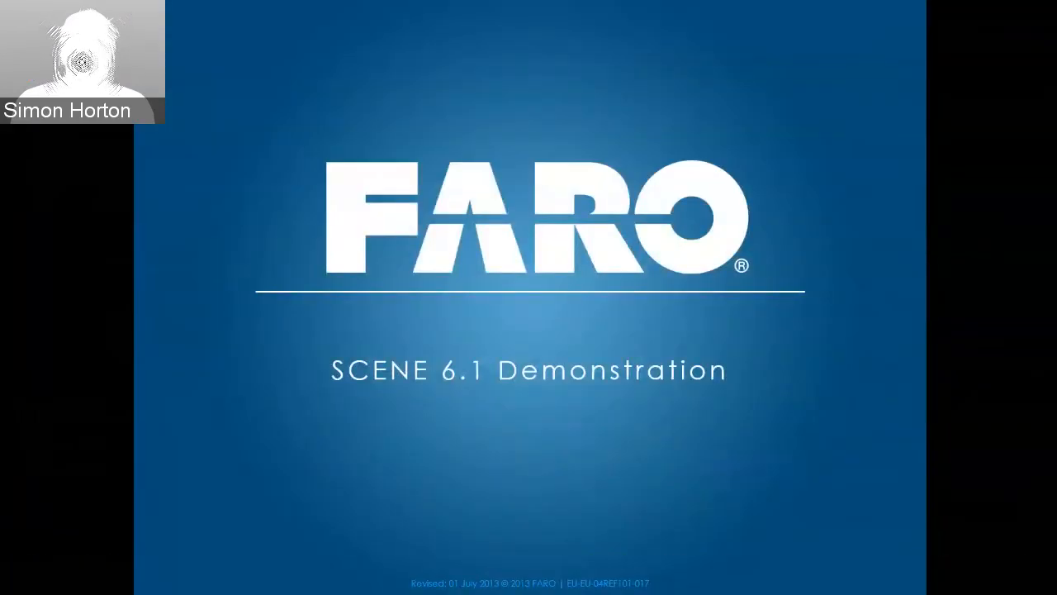
key("Right")
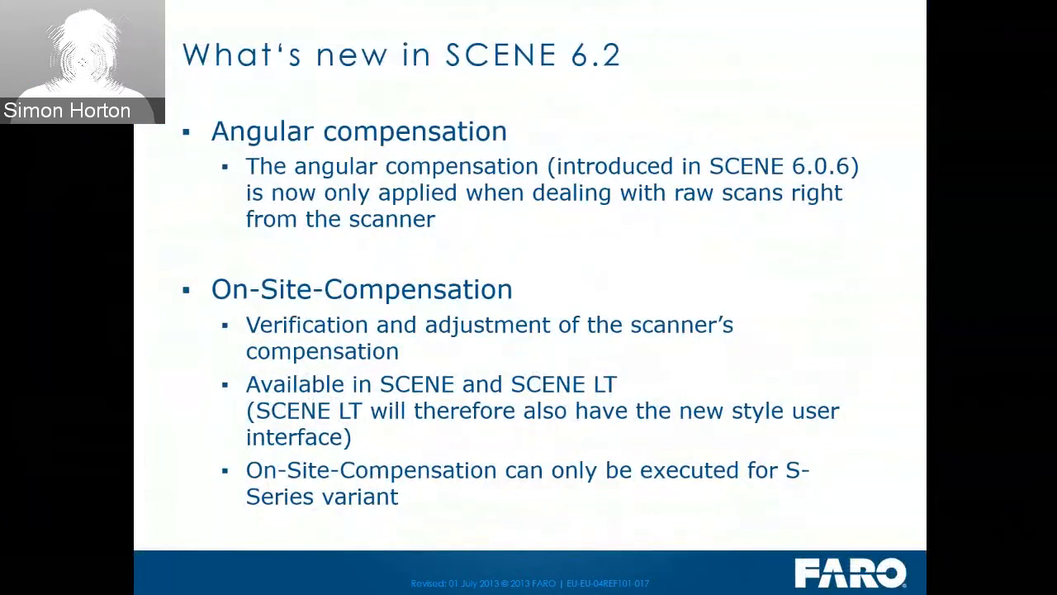
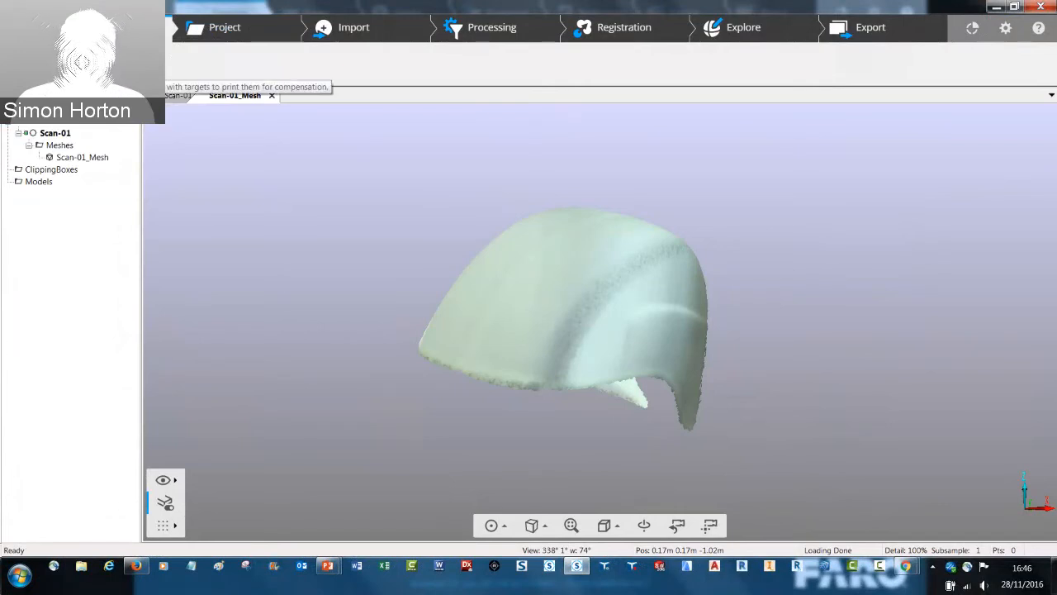
Open the printable compensation targets PDF, view its whole page at once, and close it
left_click(98, 64)
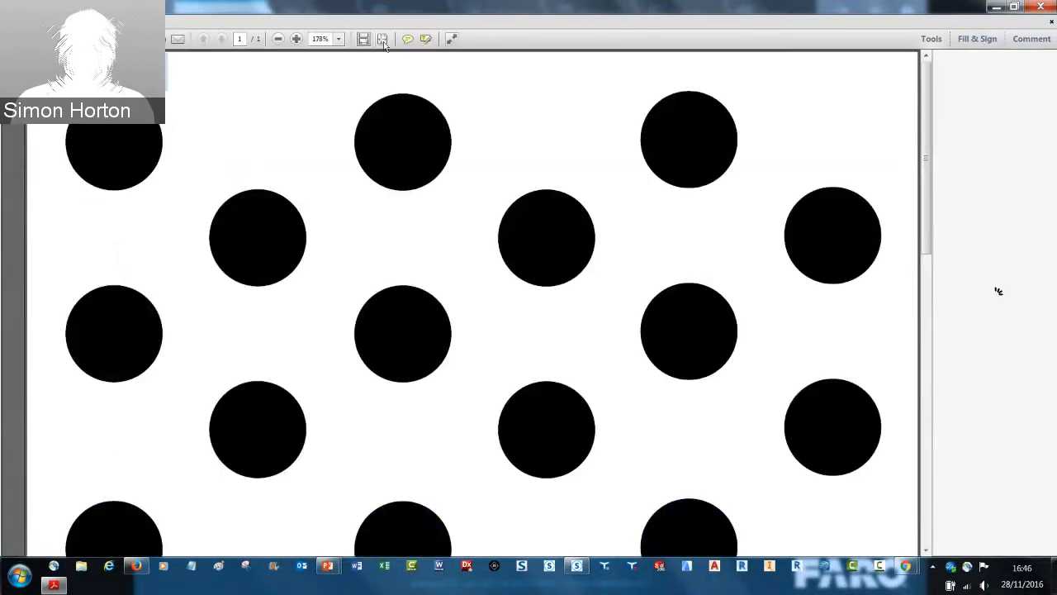
left_click(383, 39)
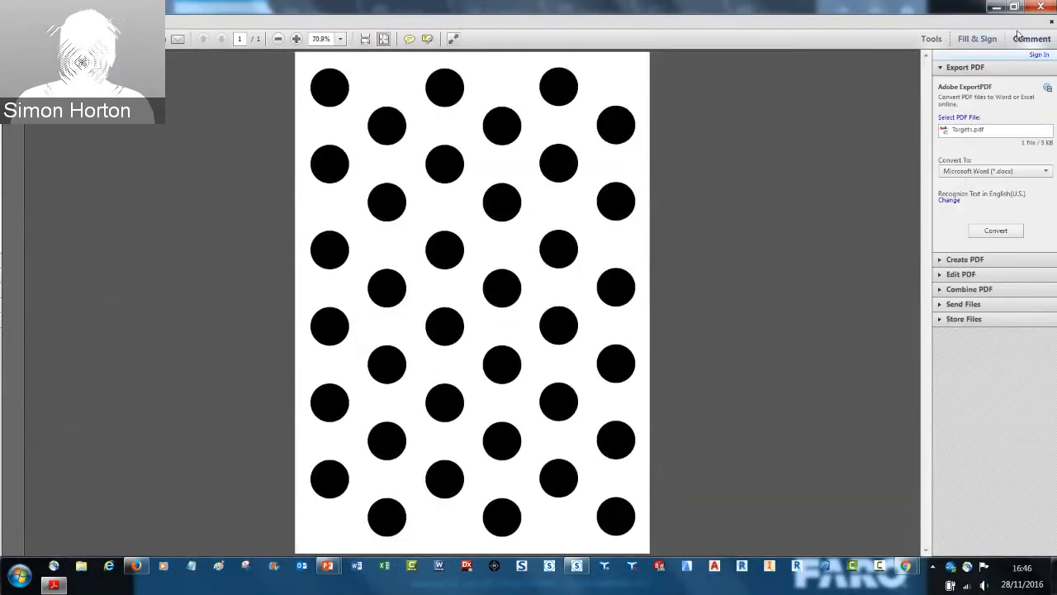
left_click(1042, 6)
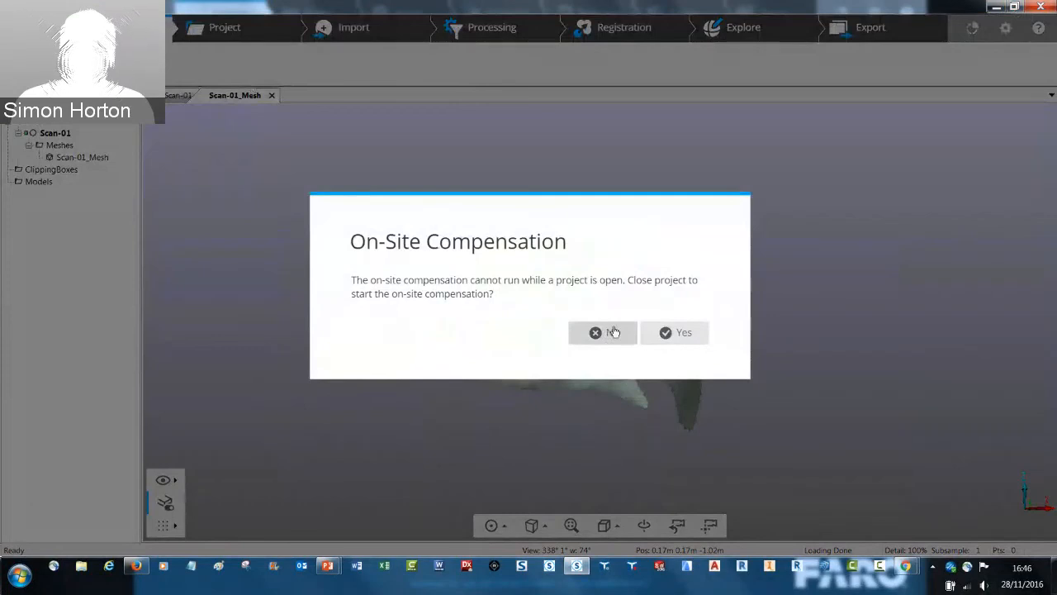
Start the on-site compensation, closing the open Vespa project without saving its changes
left_click(679, 333)
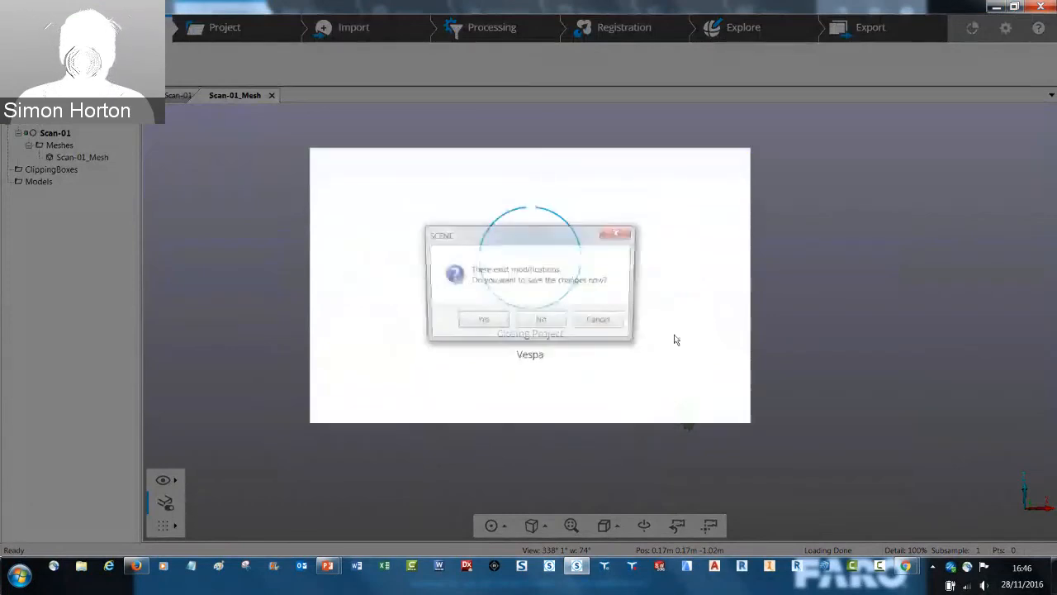
left_click(542, 322)
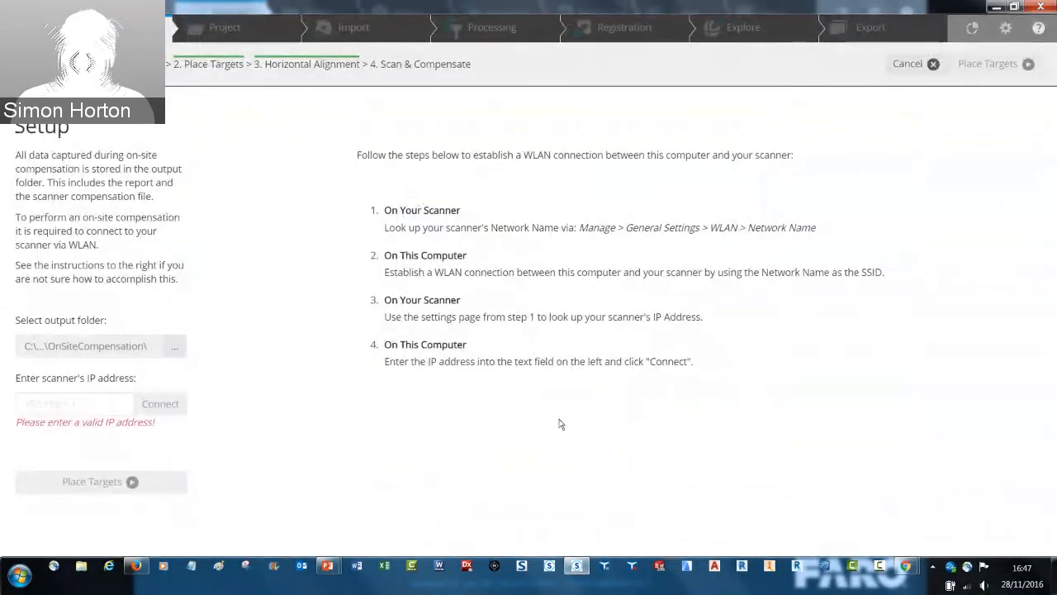
Switch to the running PowerPoint slide show and advance through the on-site compensation slides to the closing Q&A slide
mouse_move(328, 567)
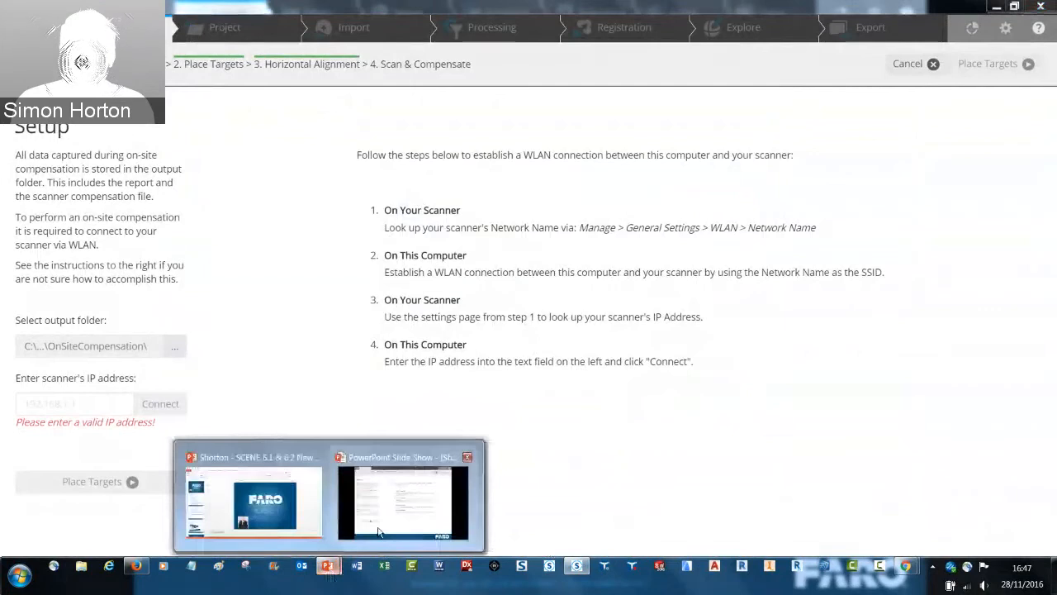
left_click(379, 531)
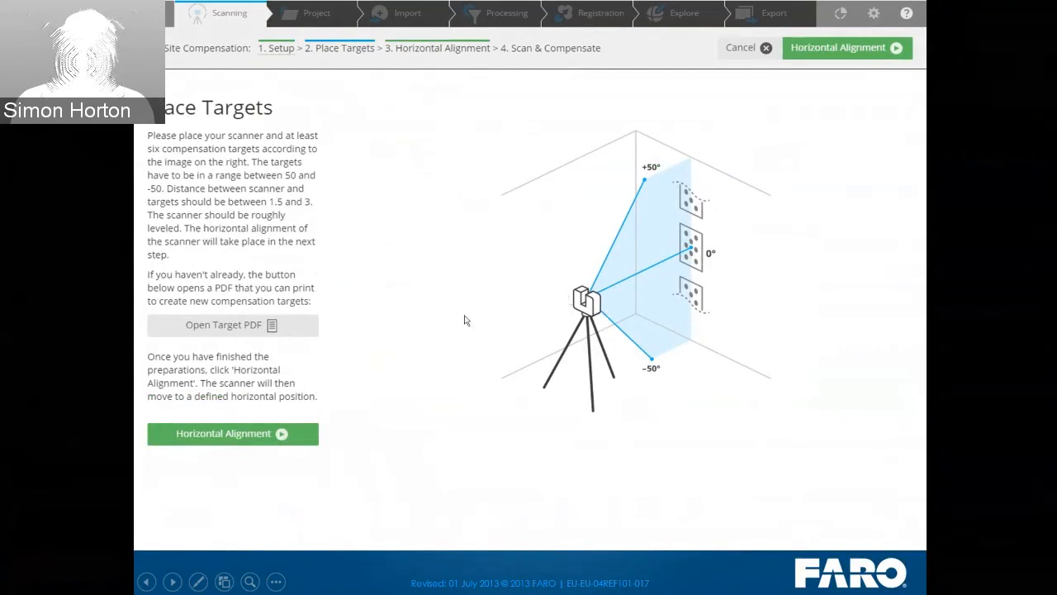
left_click(446, 403)
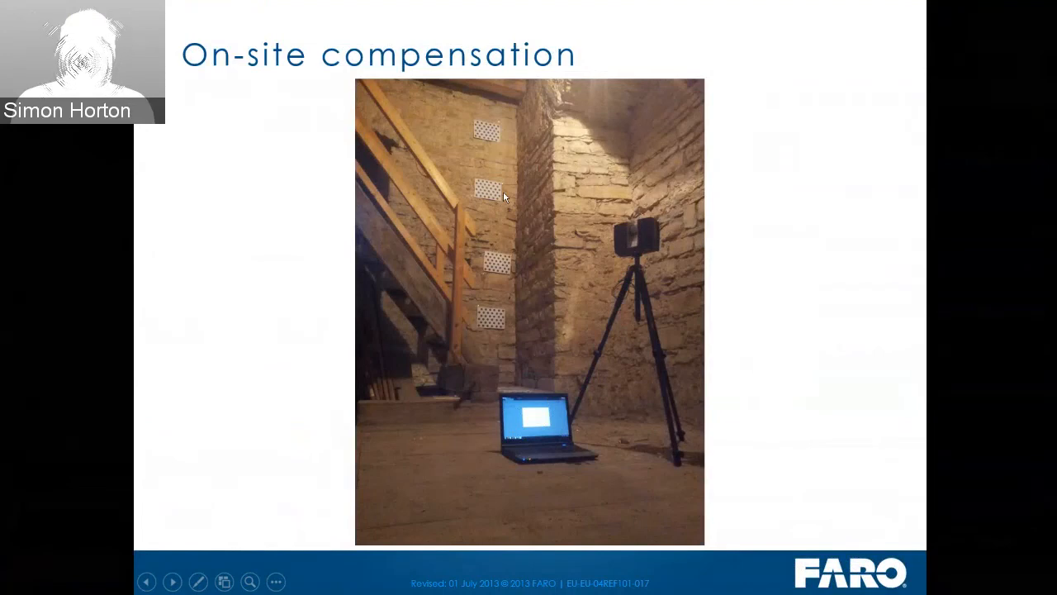
left_click(711, 313)
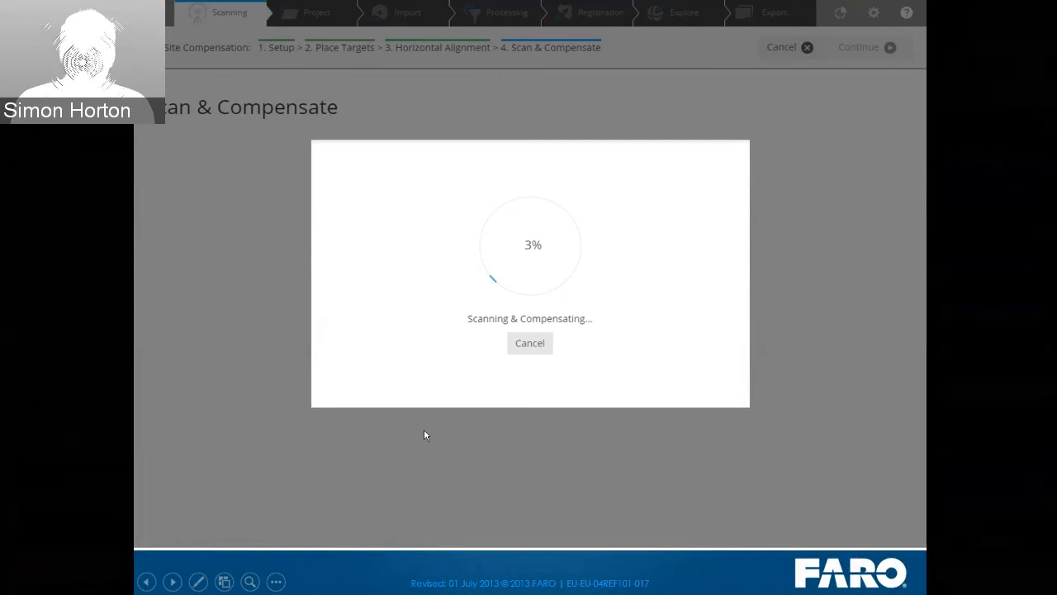
left_click(425, 430)
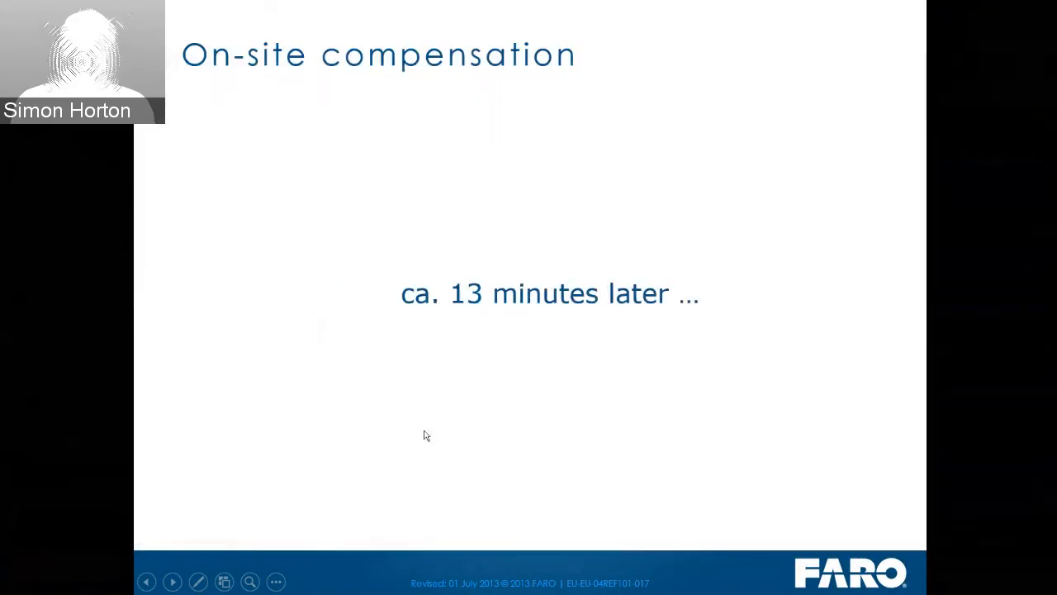
left_click(557, 267)
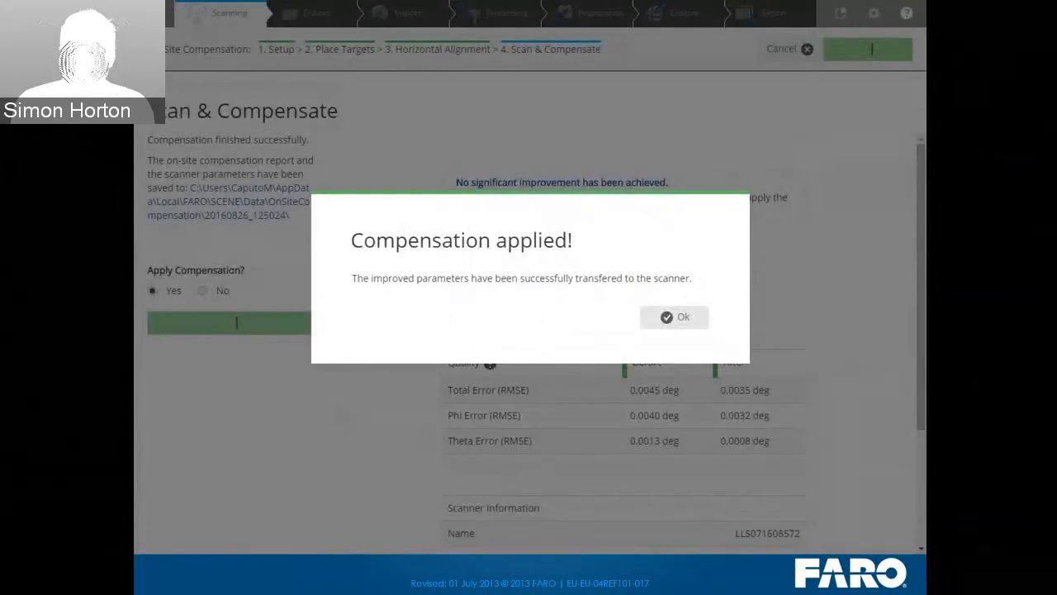
left_click(305, 450)
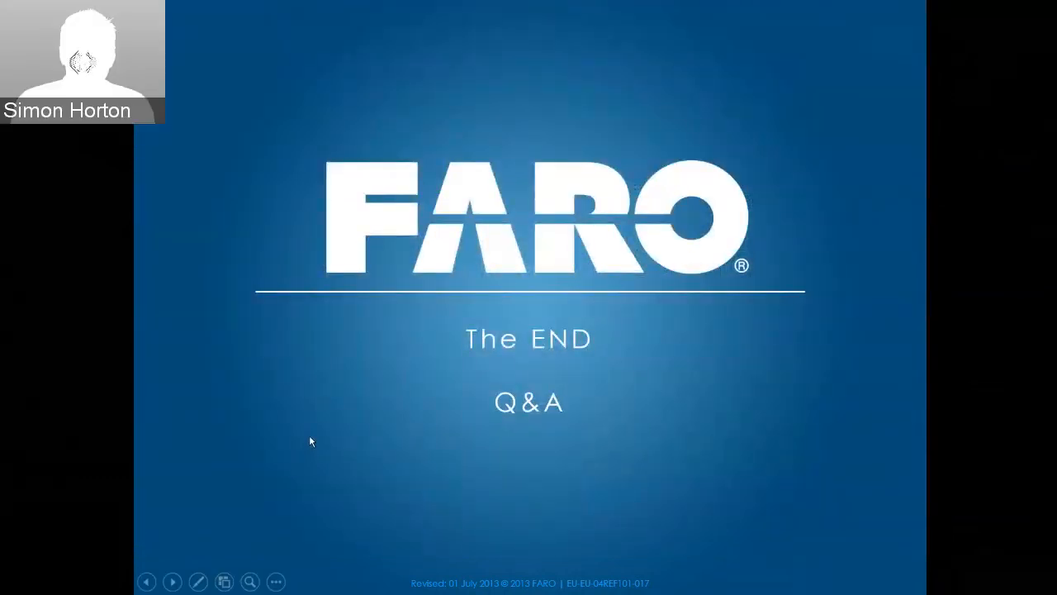